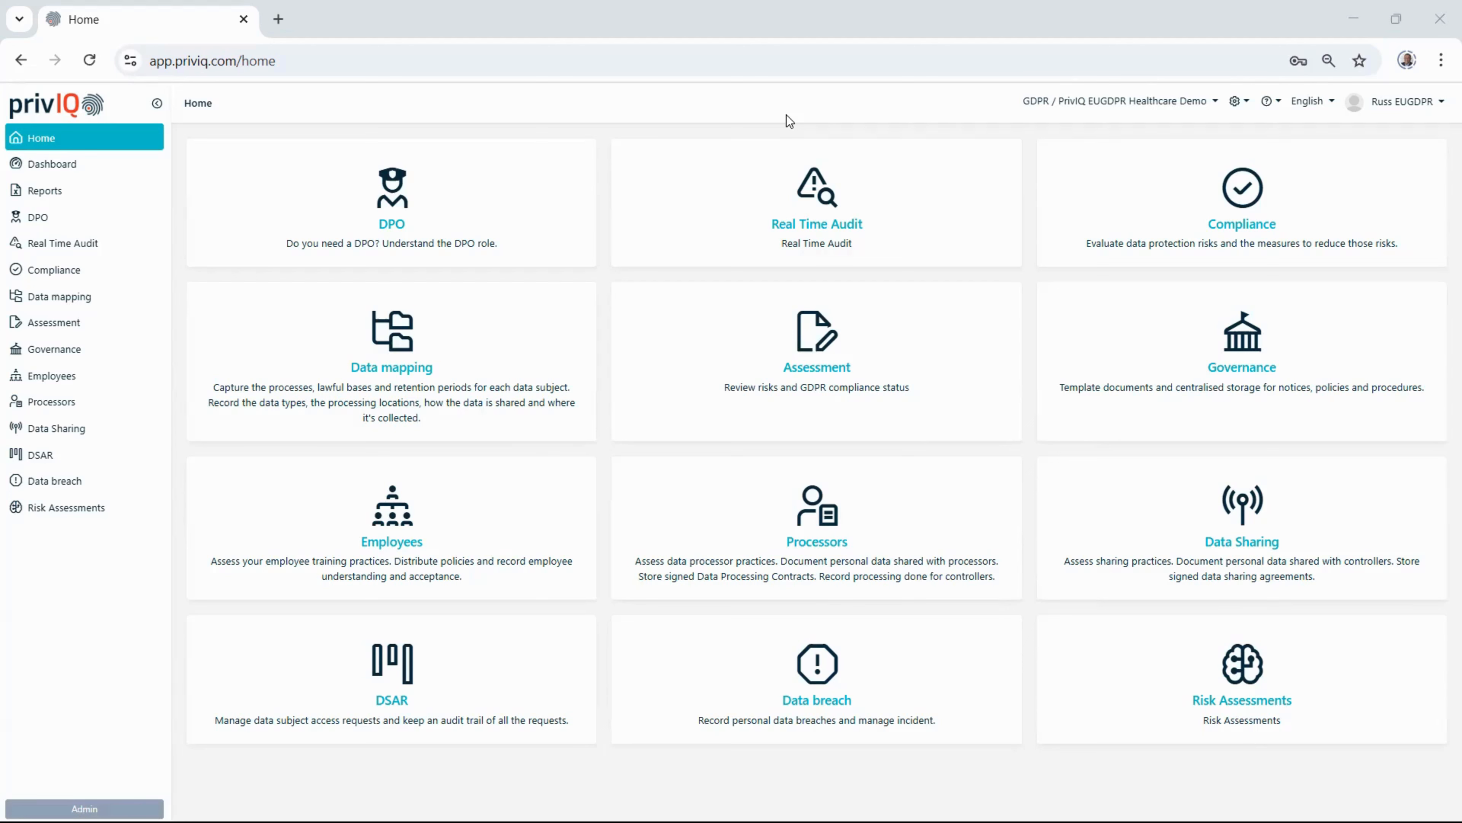
# - Look over the healthcare demo's data mapping list and return to the home overview
pyautogui.click(506, 371)
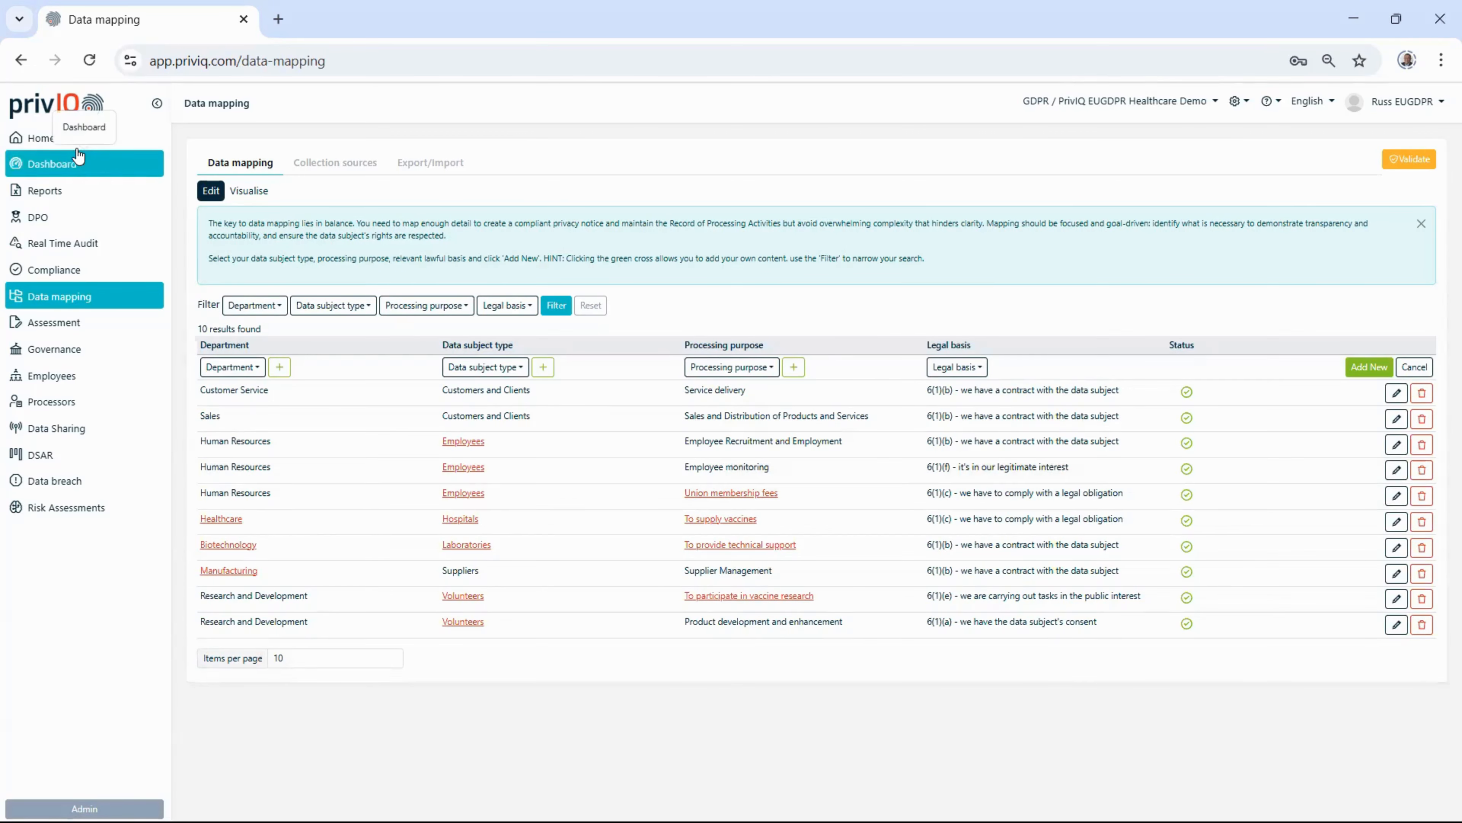
pyautogui.click(49, 147)
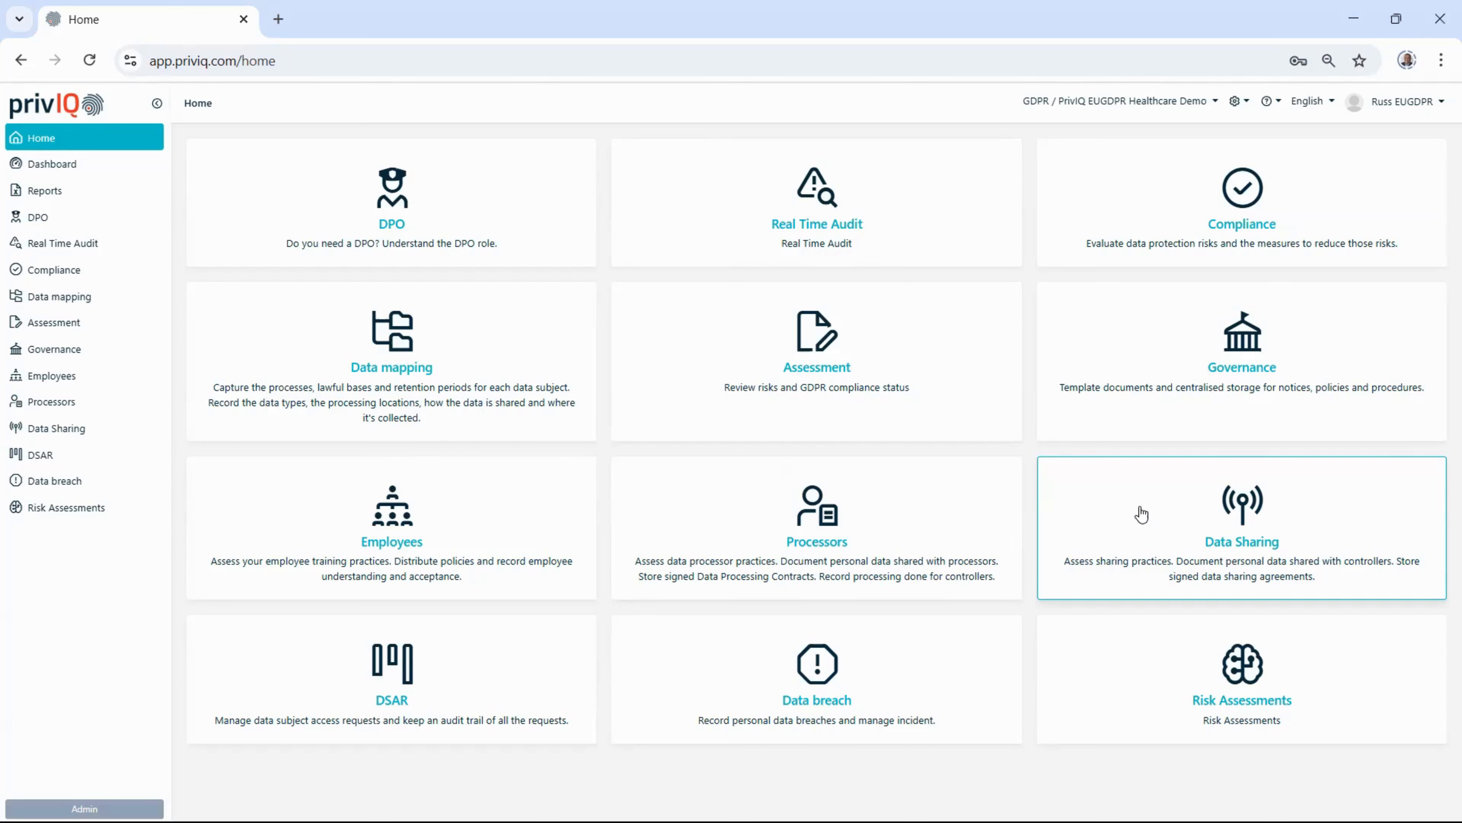
# - Open the processor register and dismiss its guidance notice
pyautogui.click(924, 513)
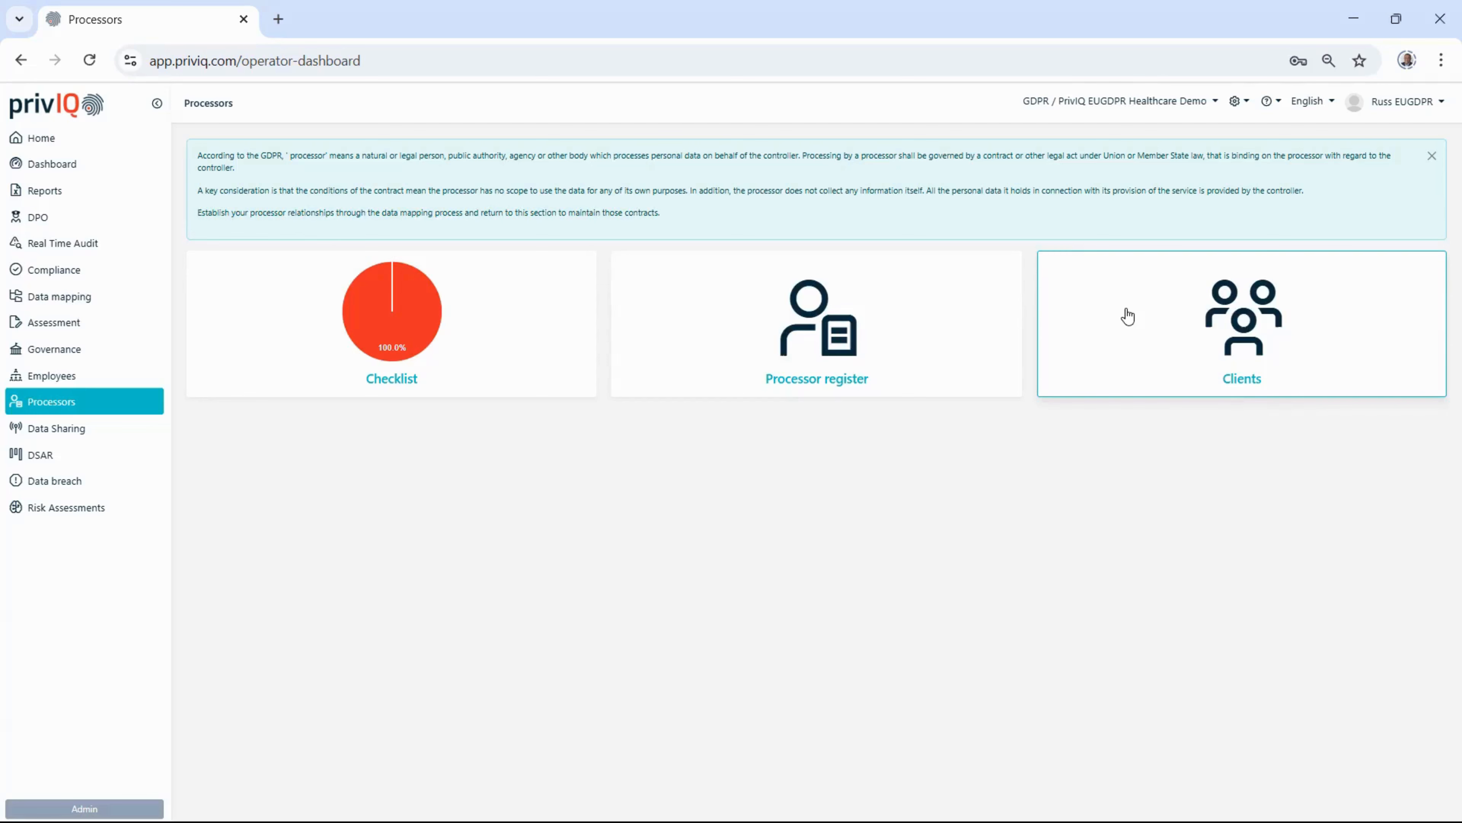
pyautogui.click(927, 302)
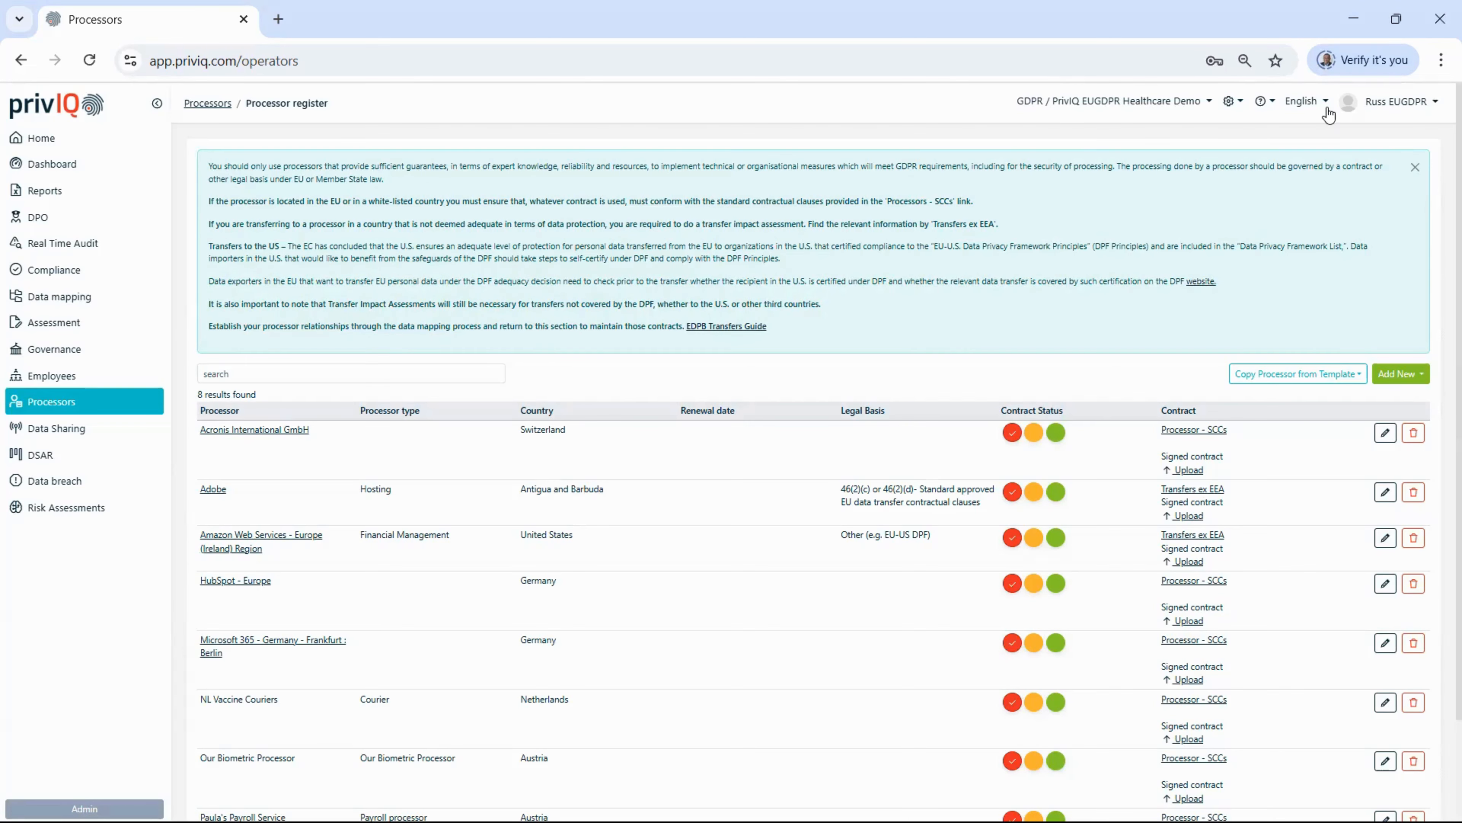
pyautogui.click(1416, 171)
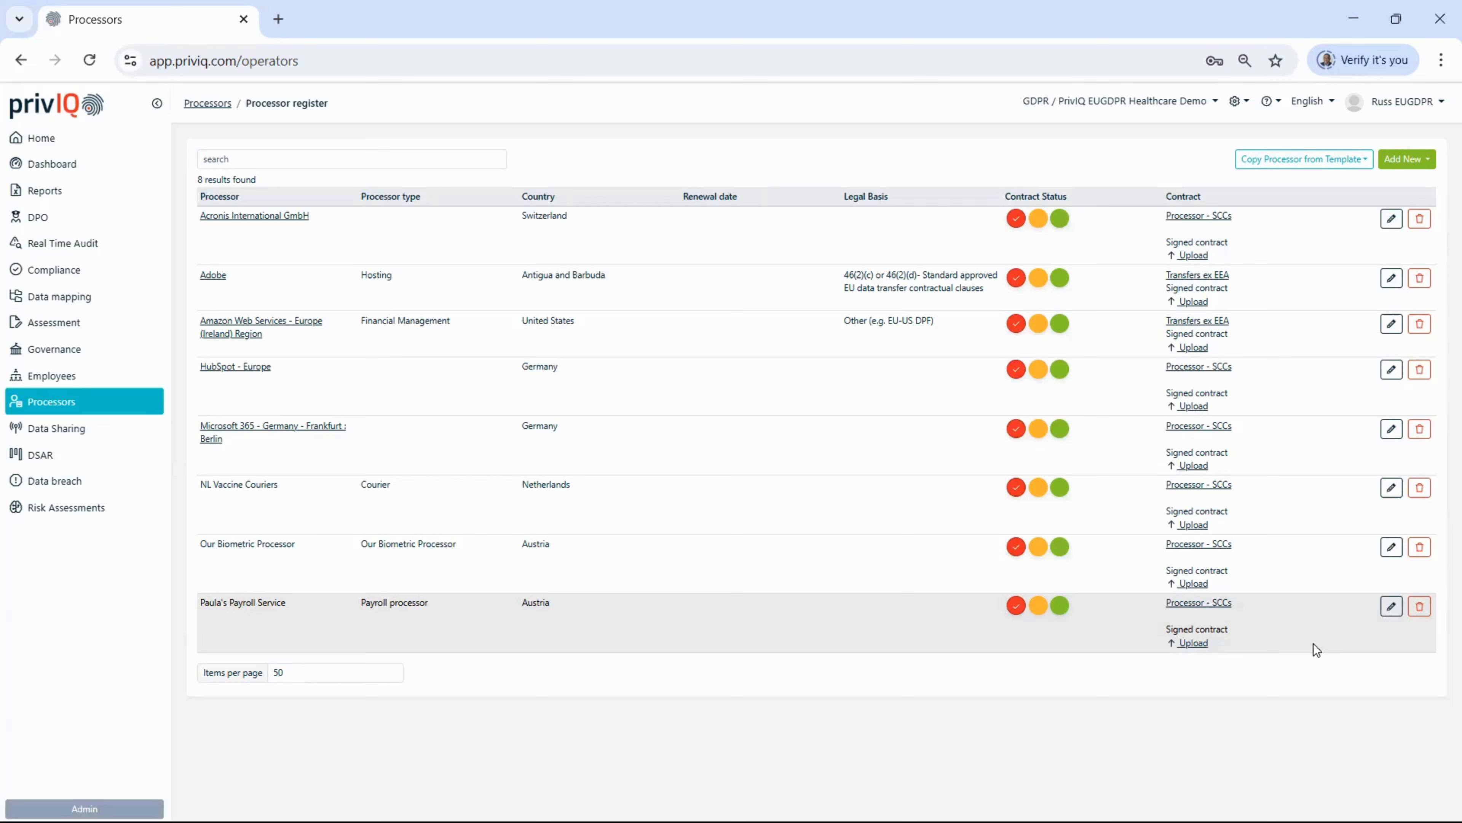
# - Edit the Paula's Payroll Service record and tick Confidential Correspondence and Identification Number among its mapped personal data types
pyautogui.click(1392, 605)
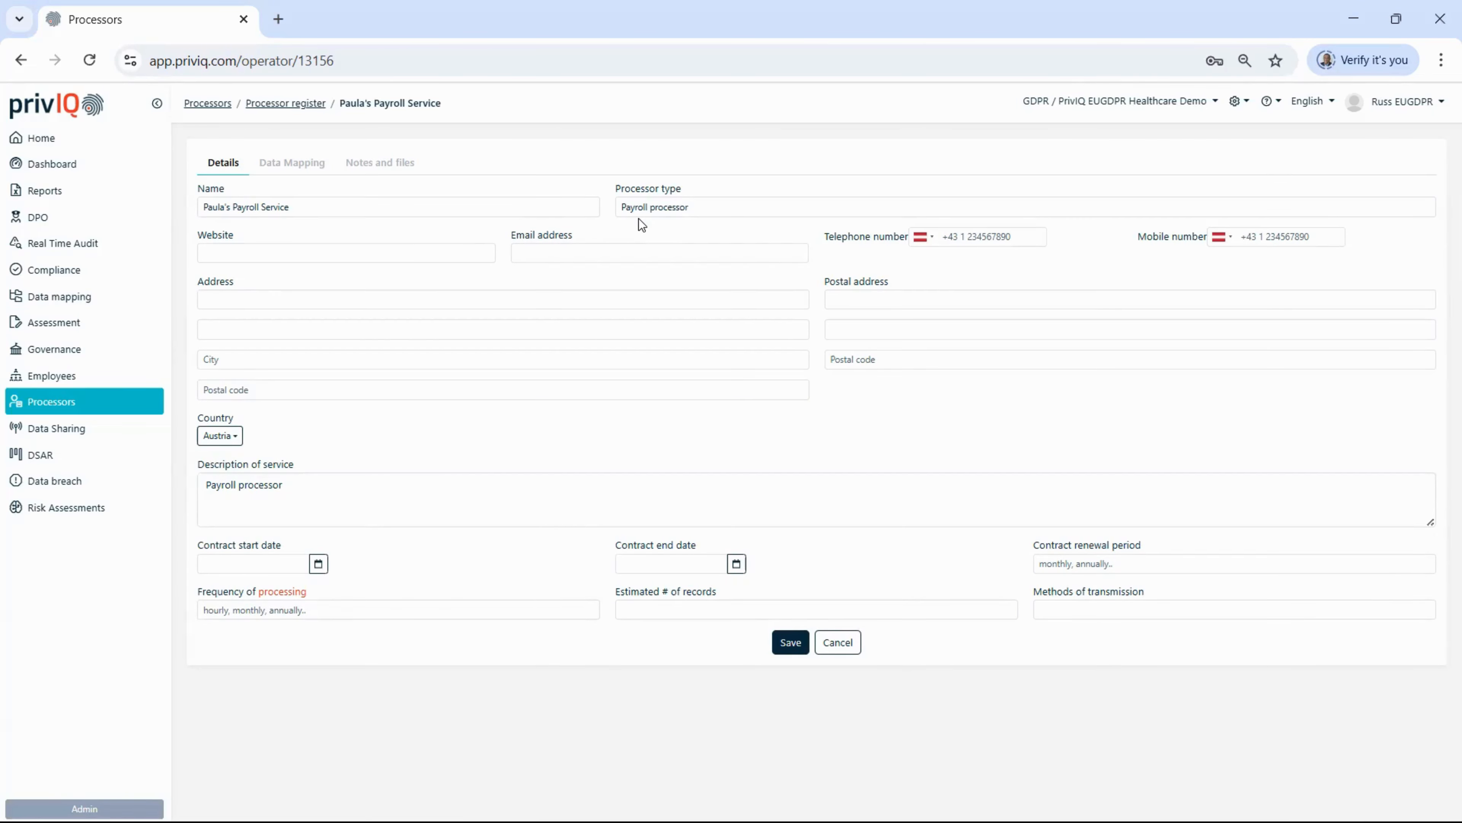
pyautogui.click(292, 162)
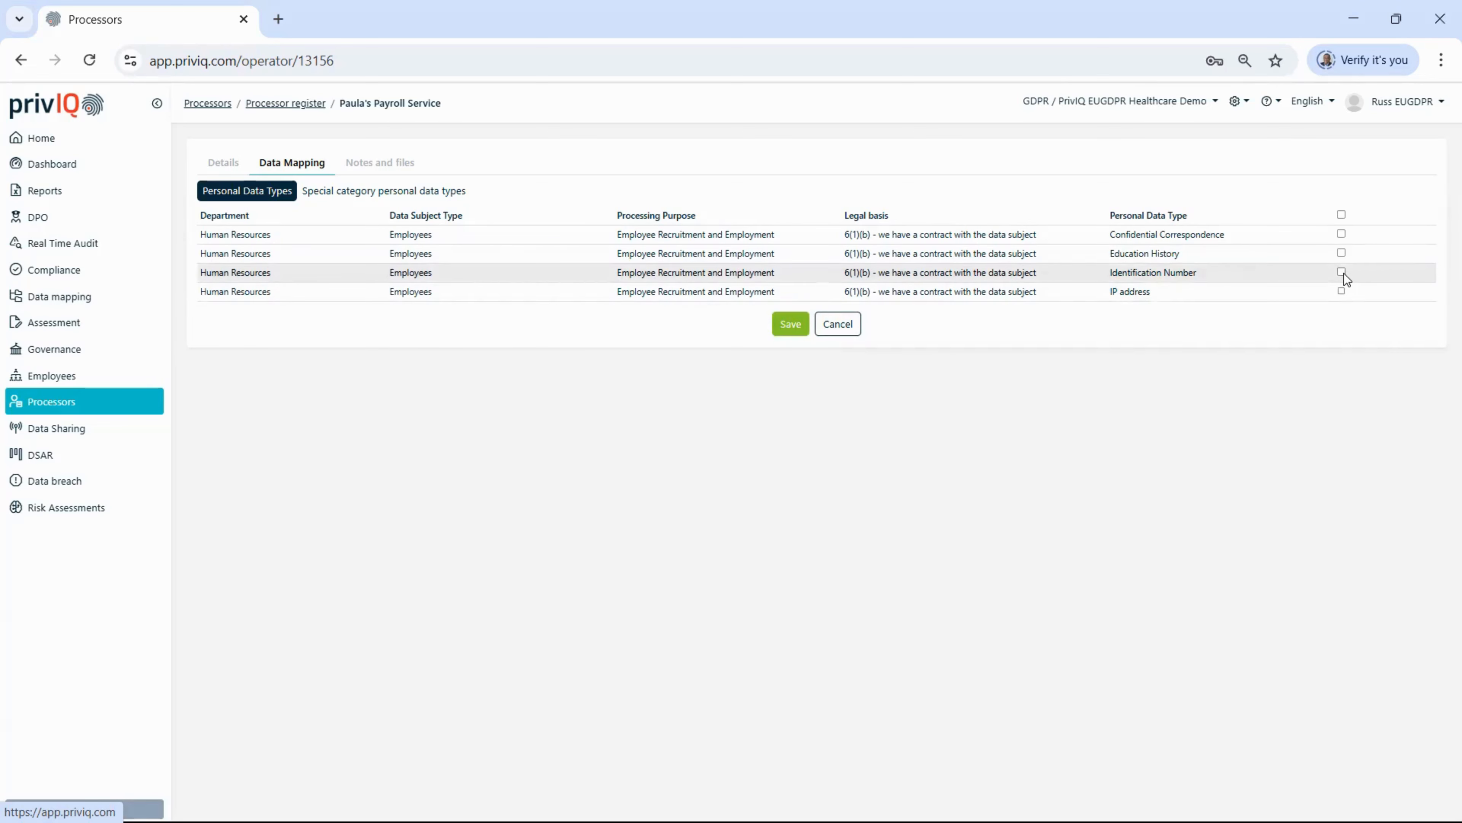
pyautogui.click(1341, 234)
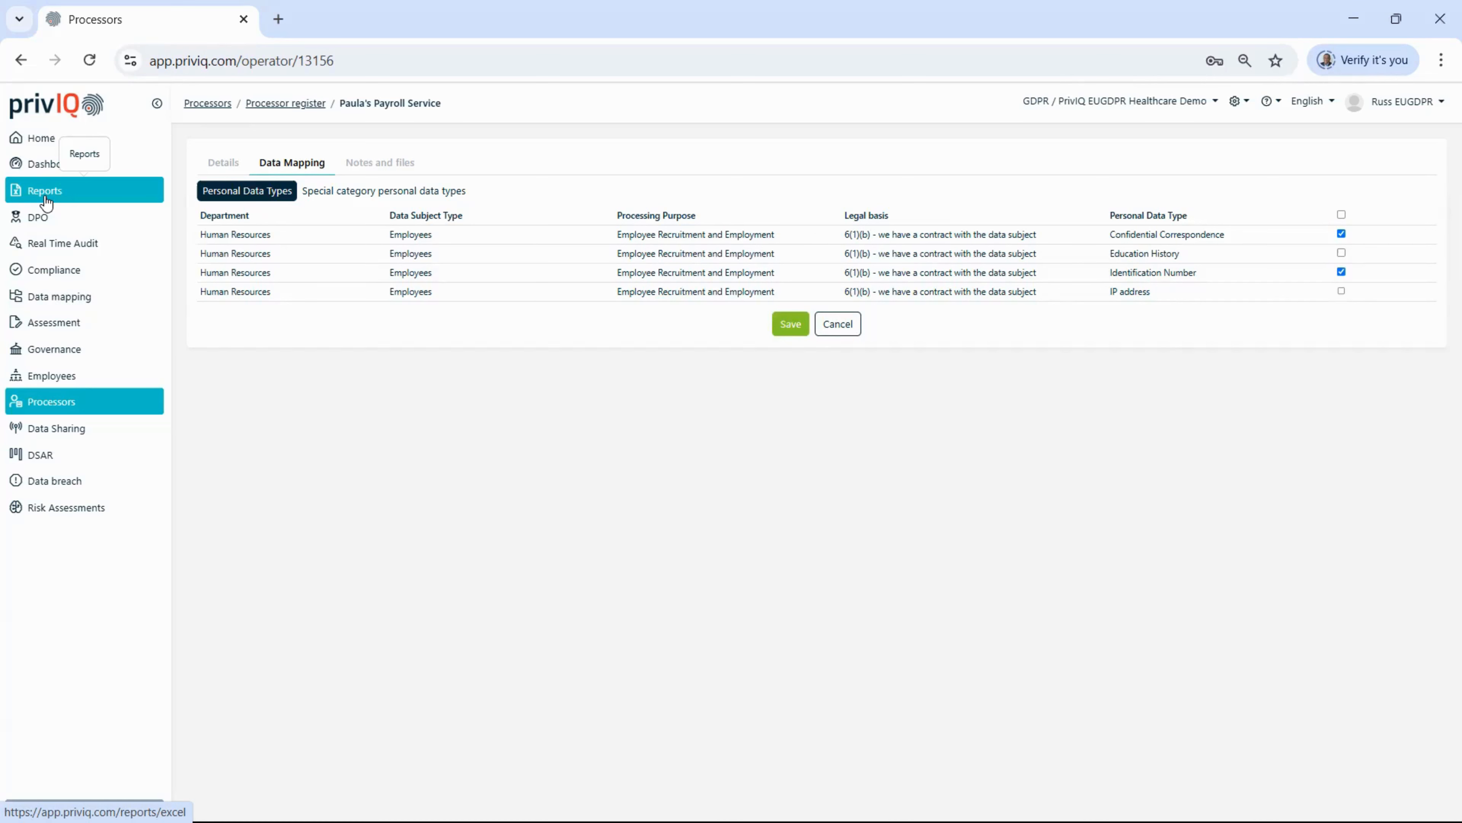
# - Review the payroll processor's special category data types, details, notes and files, and save the record
pyautogui.click(351, 196)
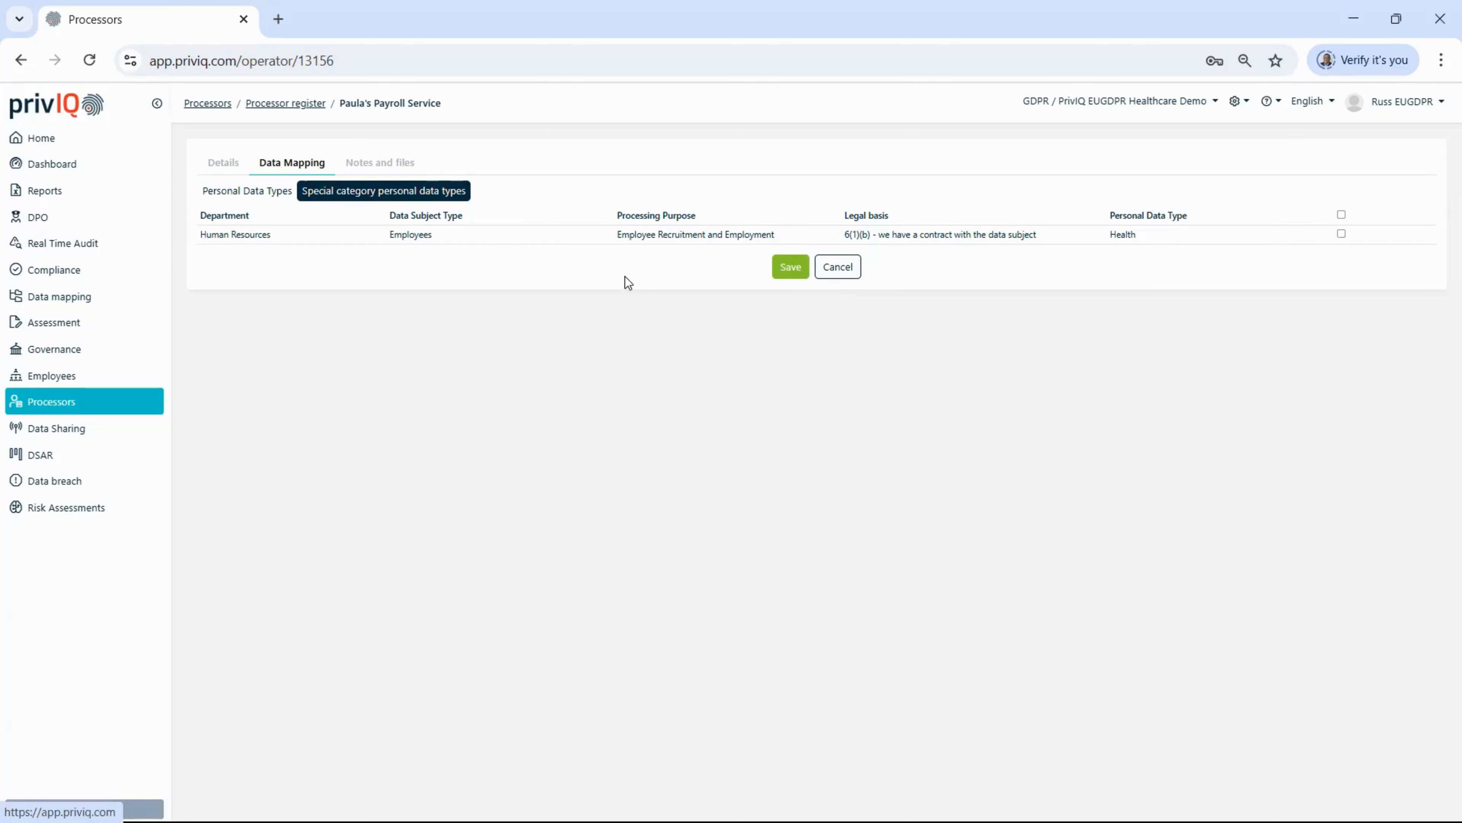
pyautogui.click(219, 166)
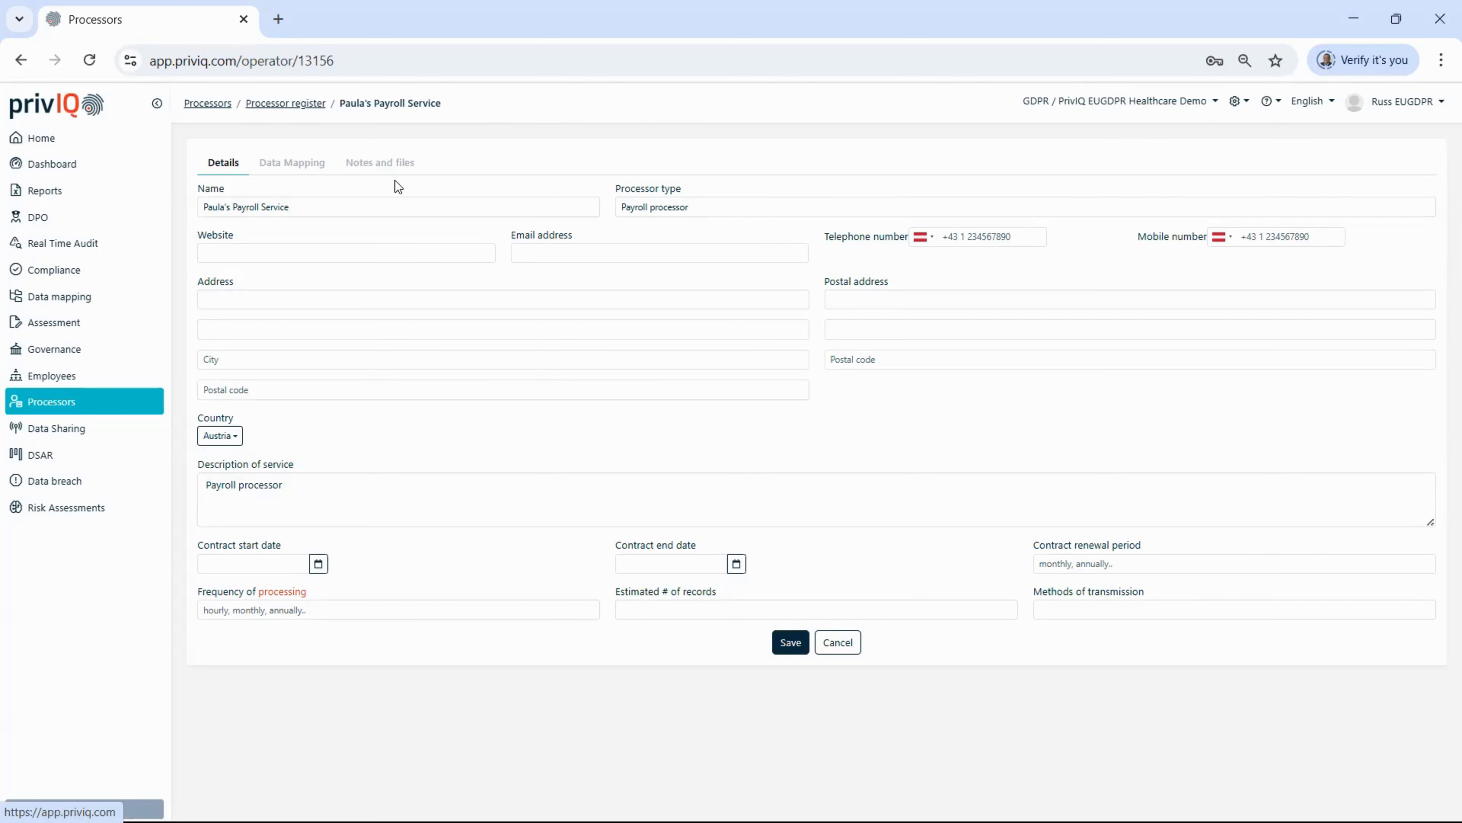
pyautogui.click(373, 170)
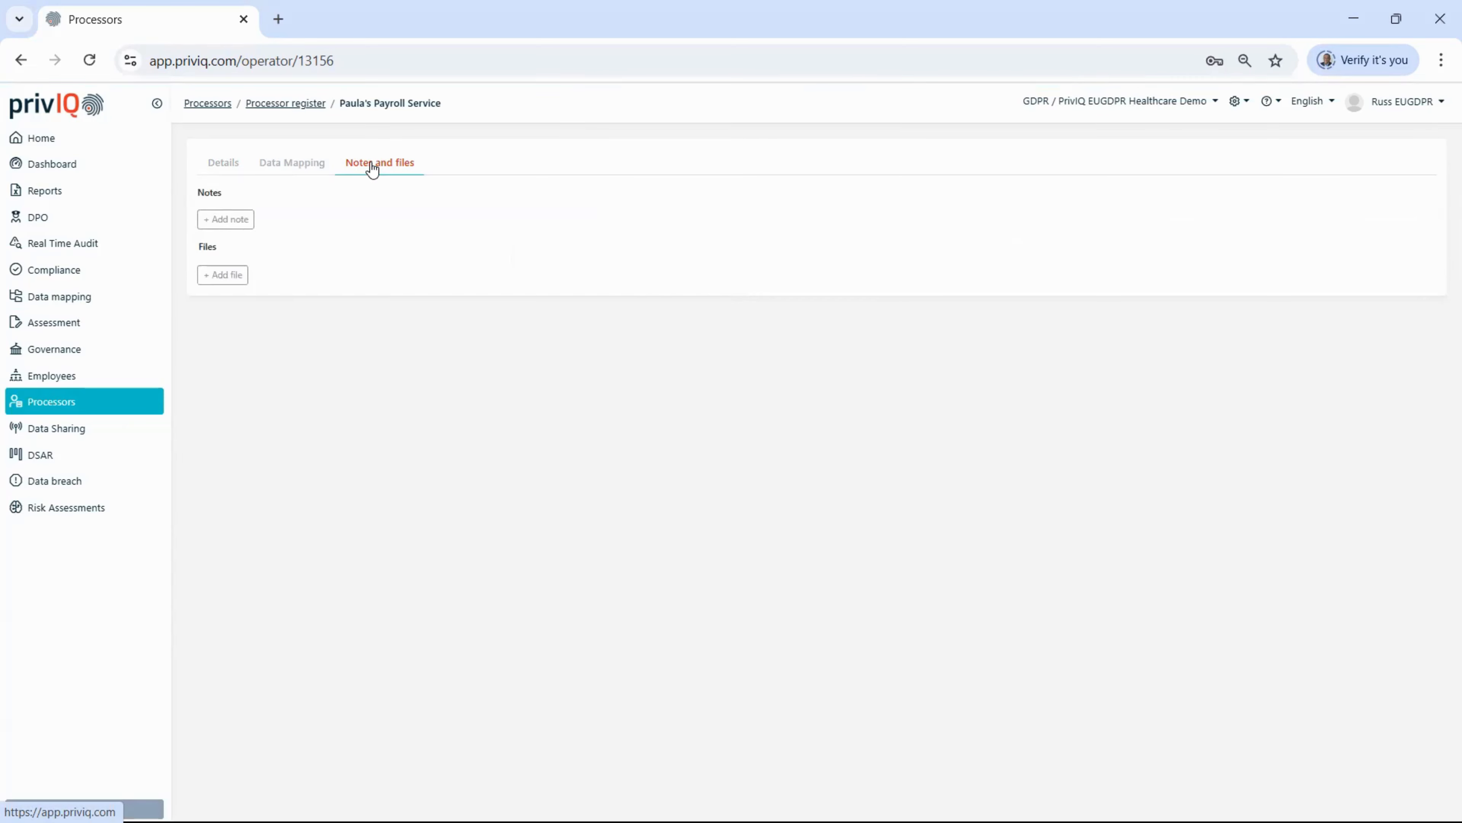
pyautogui.click(227, 166)
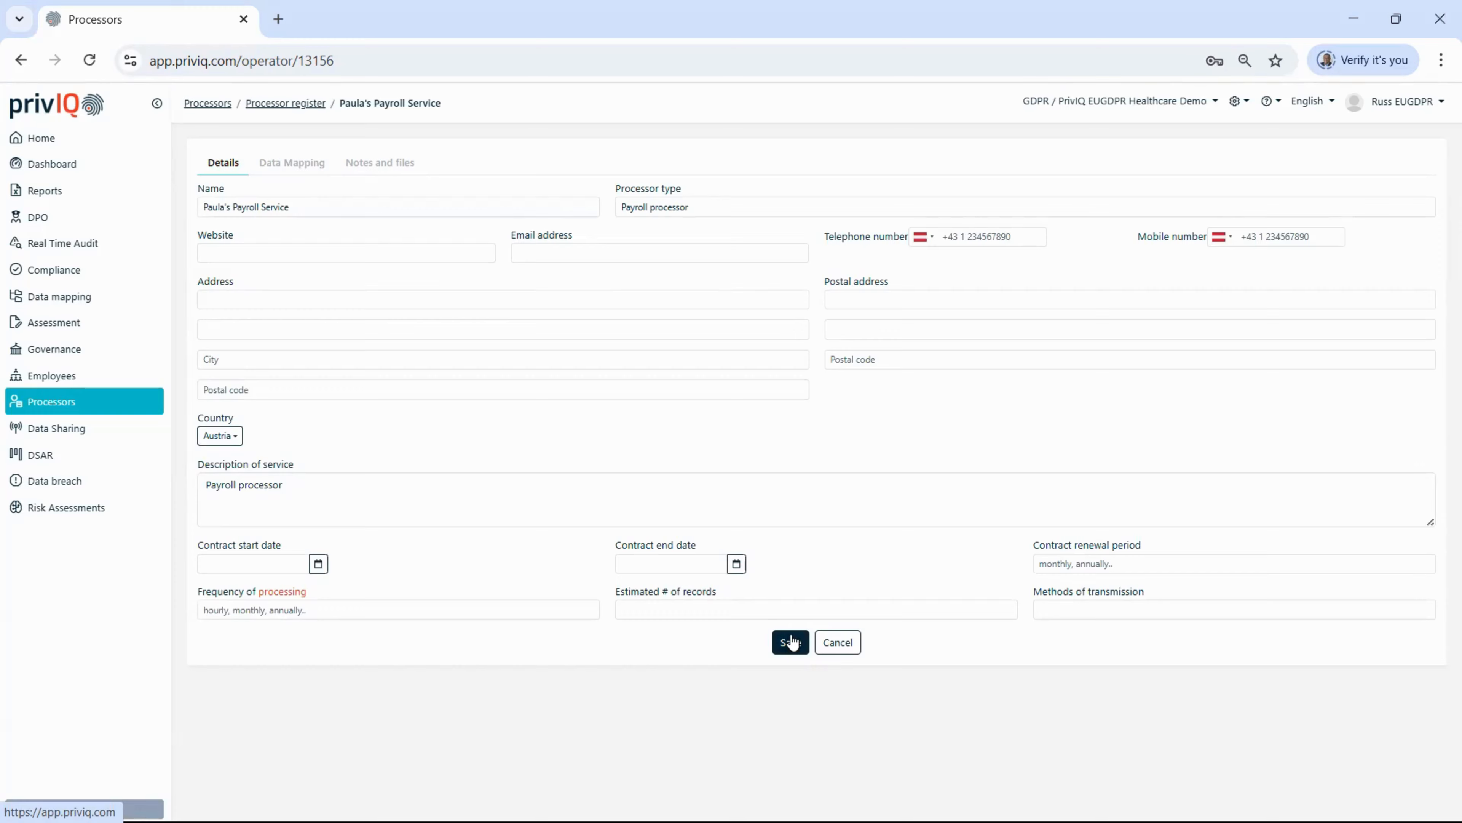
pyautogui.click(790, 639)
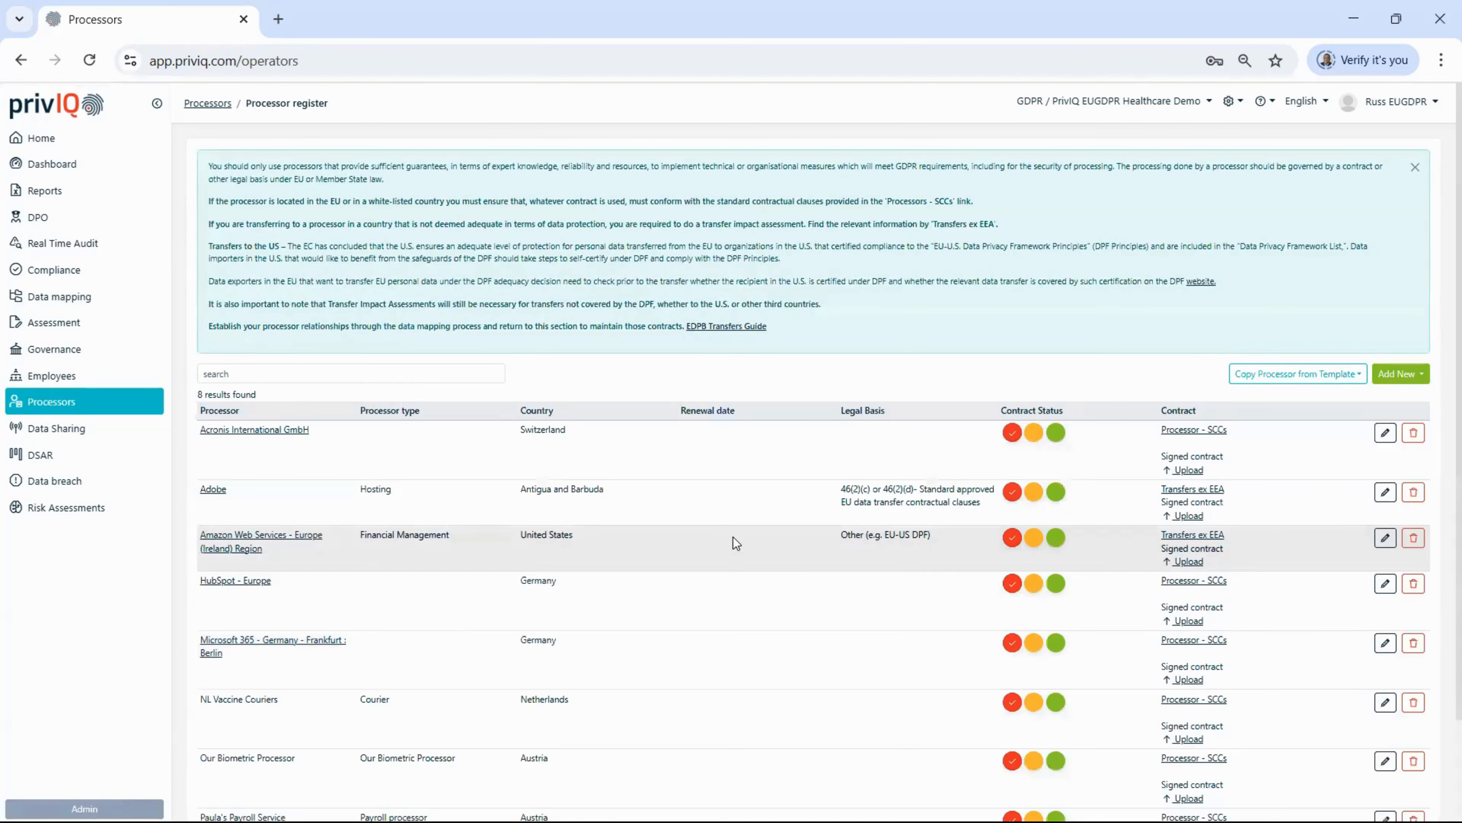
# - Open the Adobe processor record, examine its available legal basis options, and save it without changes
pyautogui.scroll(-2, 700, 530)
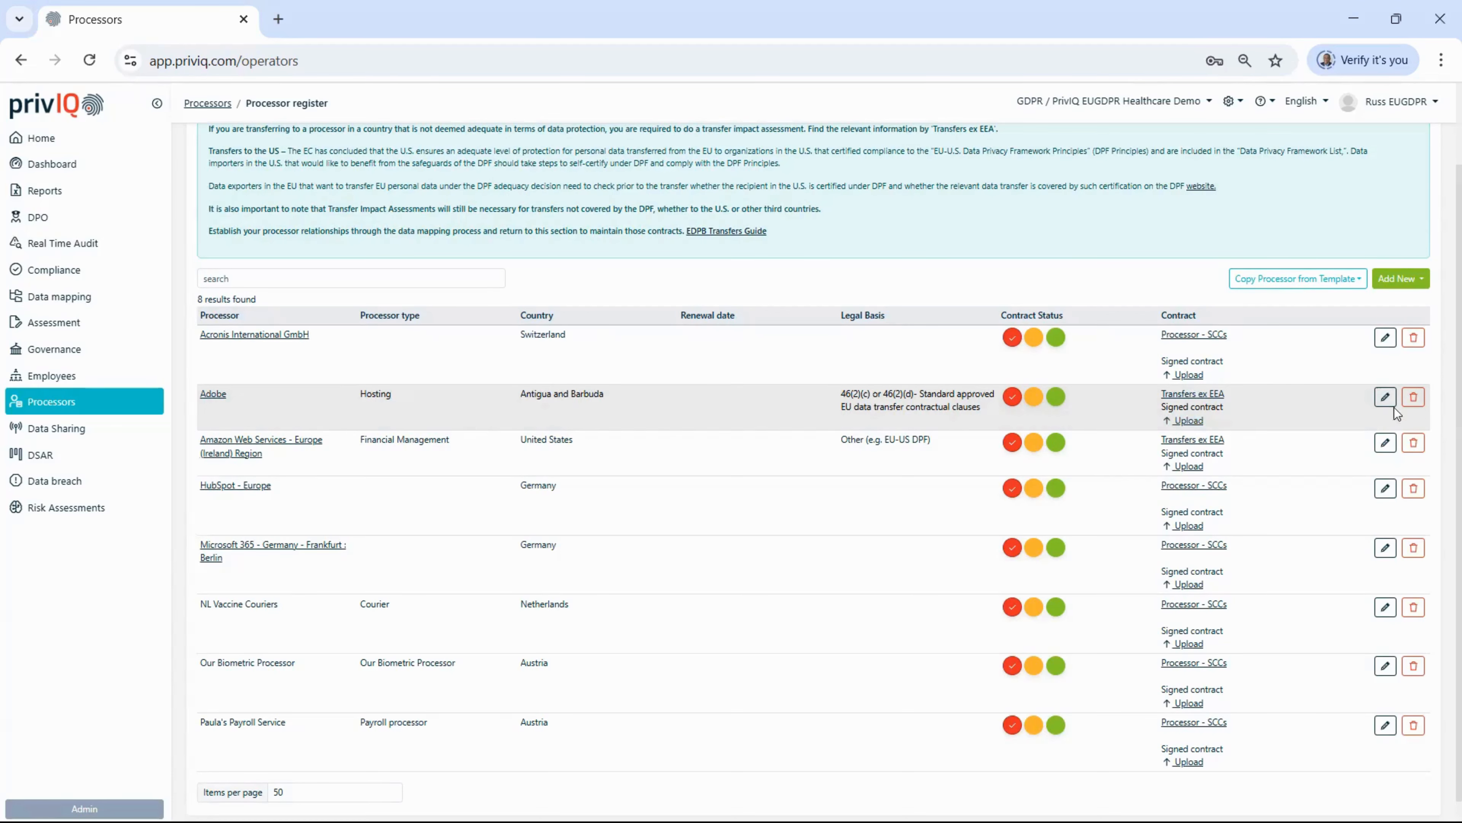
pyautogui.click(1387, 394)
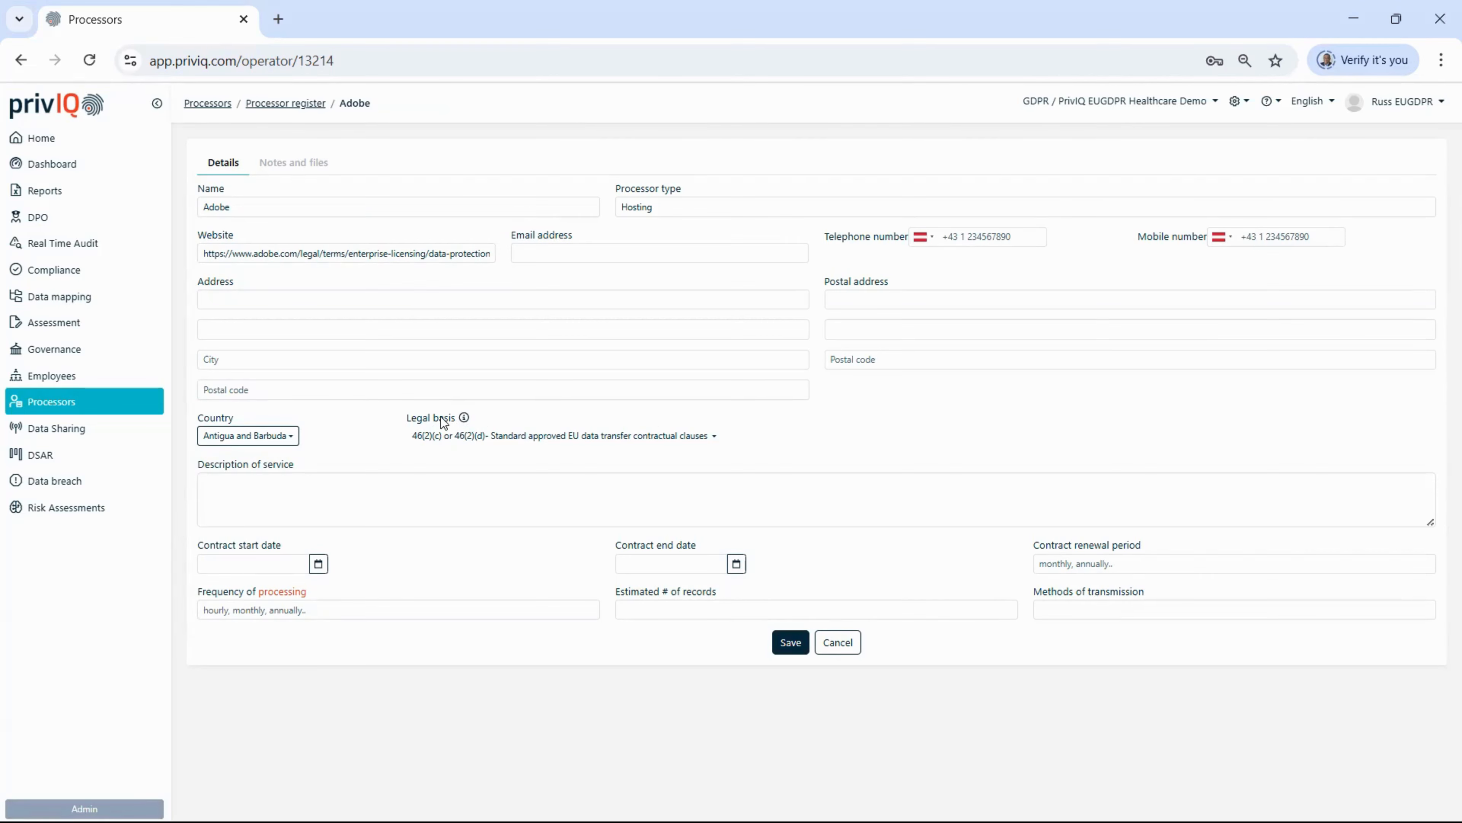
pyautogui.moveTo(444, 422); pyautogui.dragTo(423, 435)
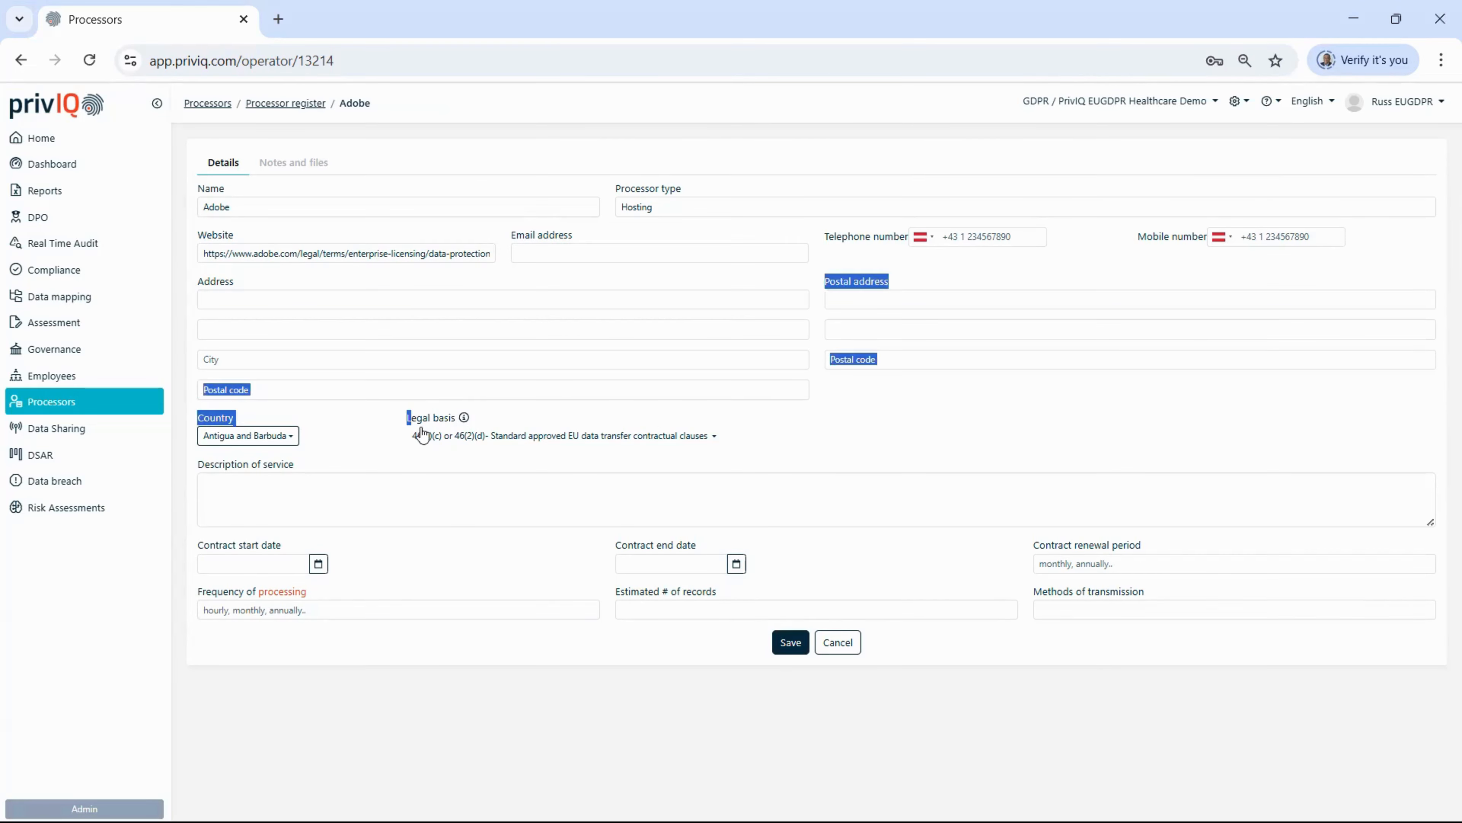
pyautogui.click(423, 435)
pyautogui.click(382, 461)
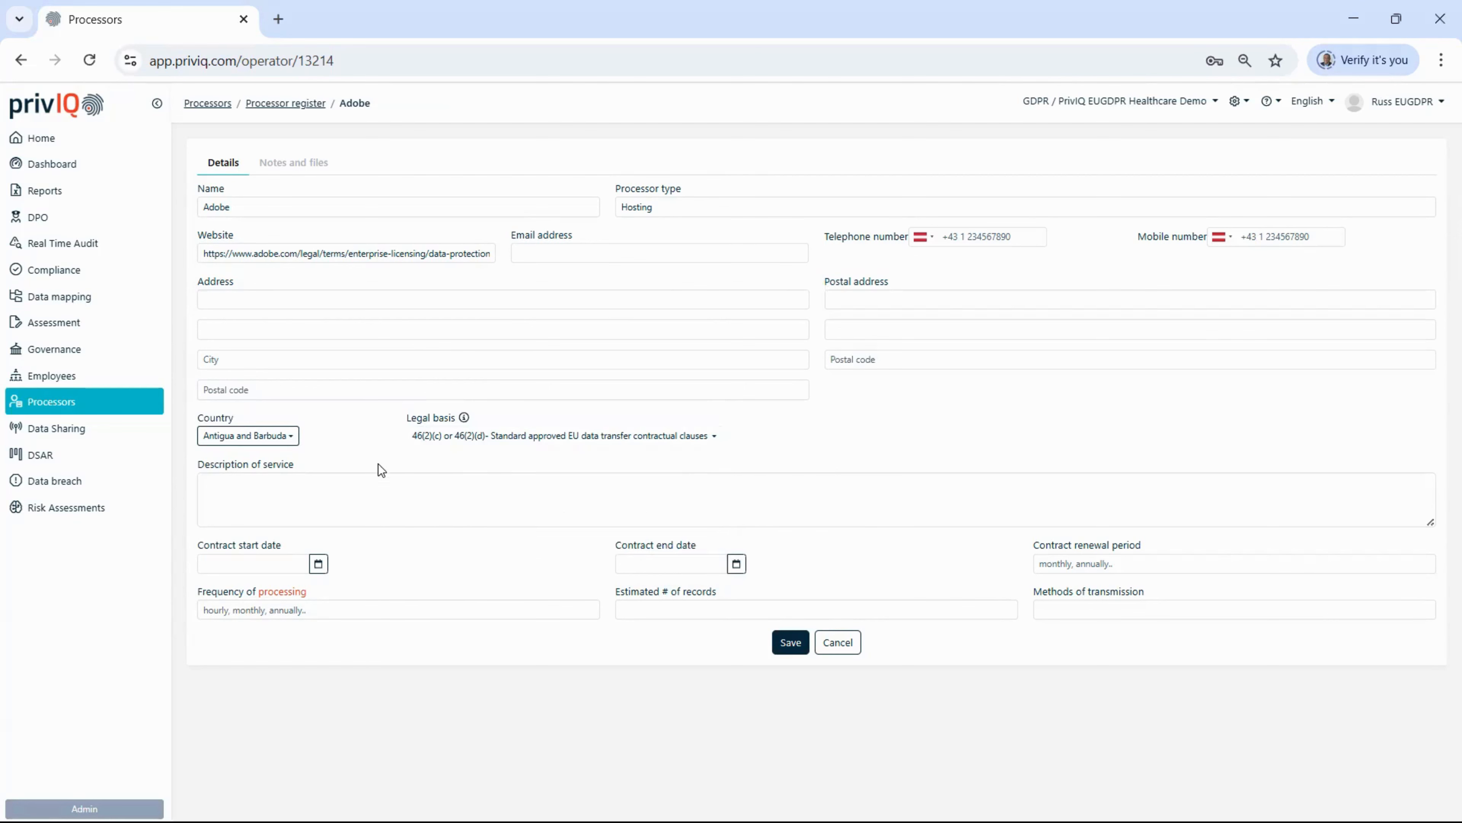
pyautogui.click(433, 438)
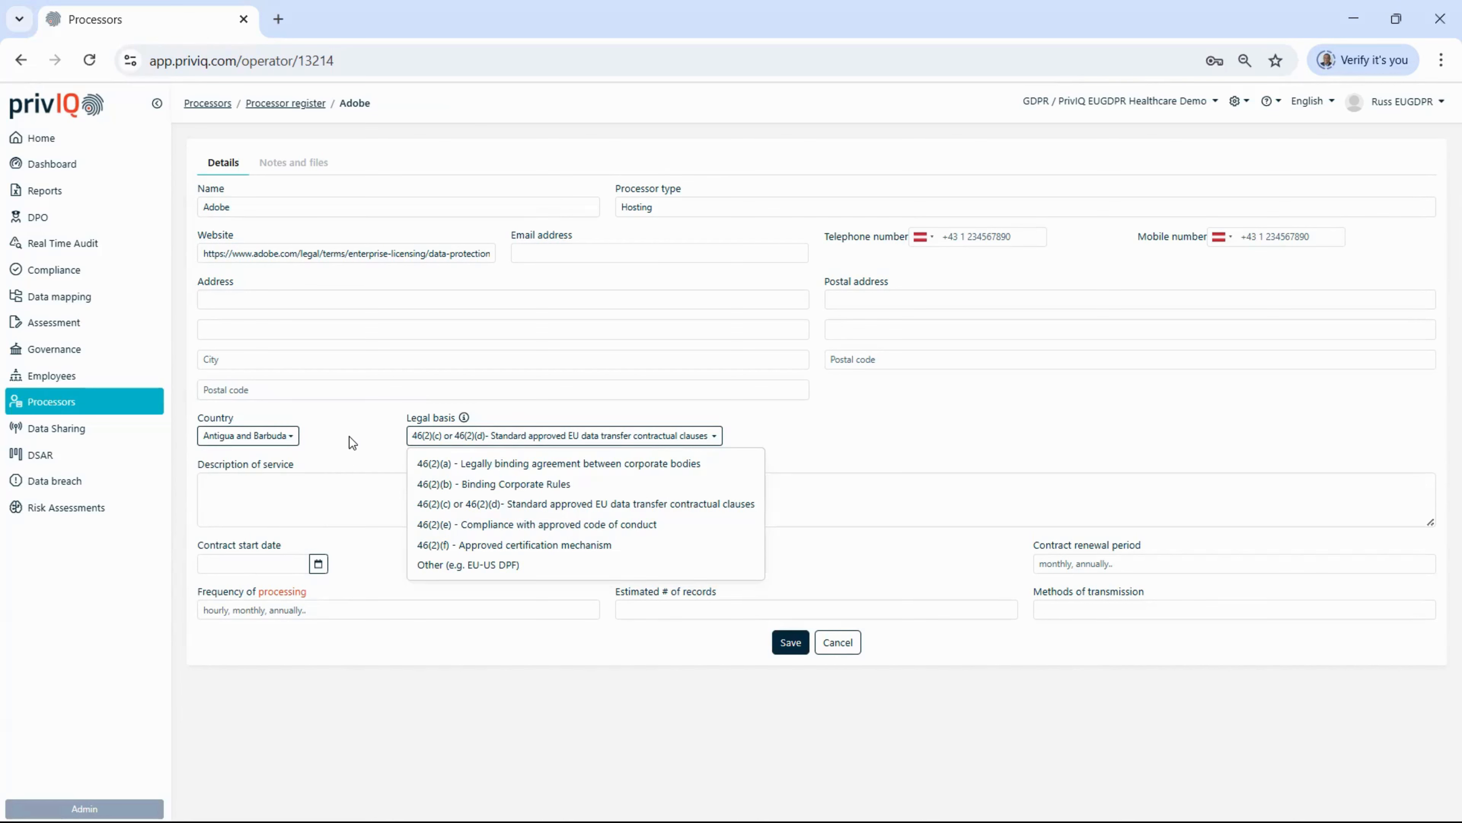
pyautogui.click(349, 438)
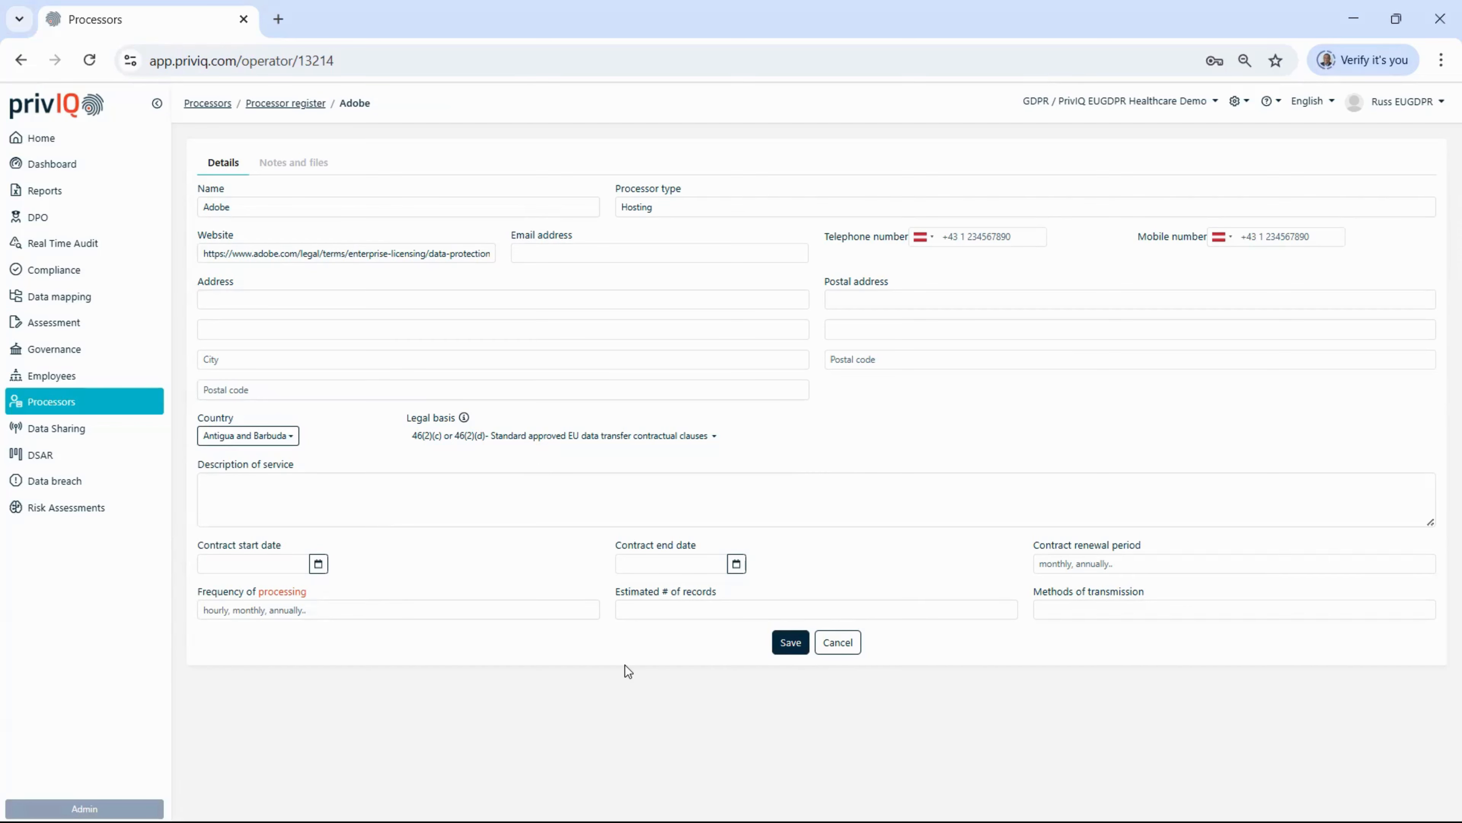
pyautogui.click(786, 641)
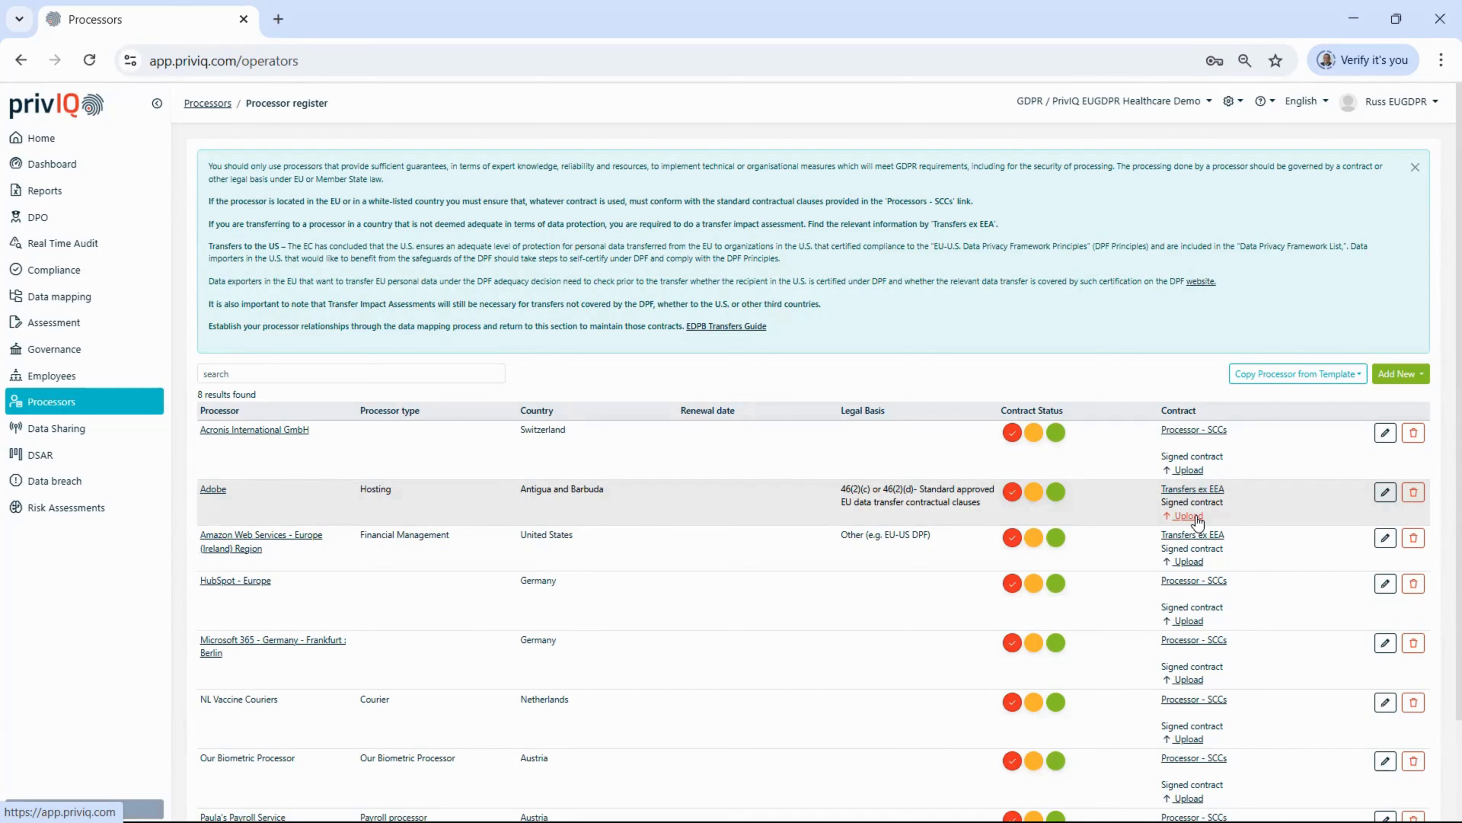
# - Set the contract status of Paula's Payroll Service to green in the processor register
pyautogui.scroll(-3, 714, 695)
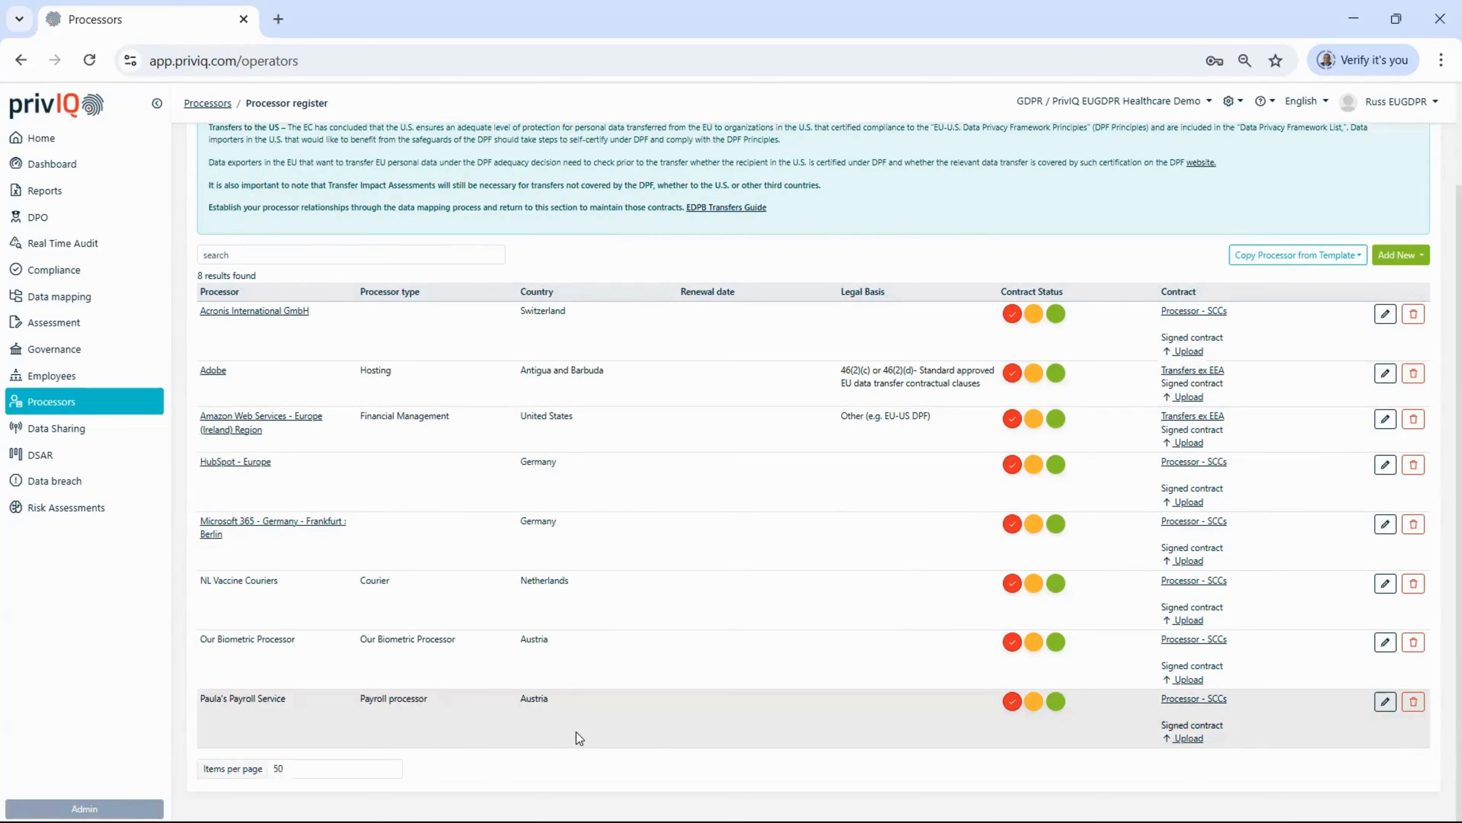
pyautogui.click(1054, 704)
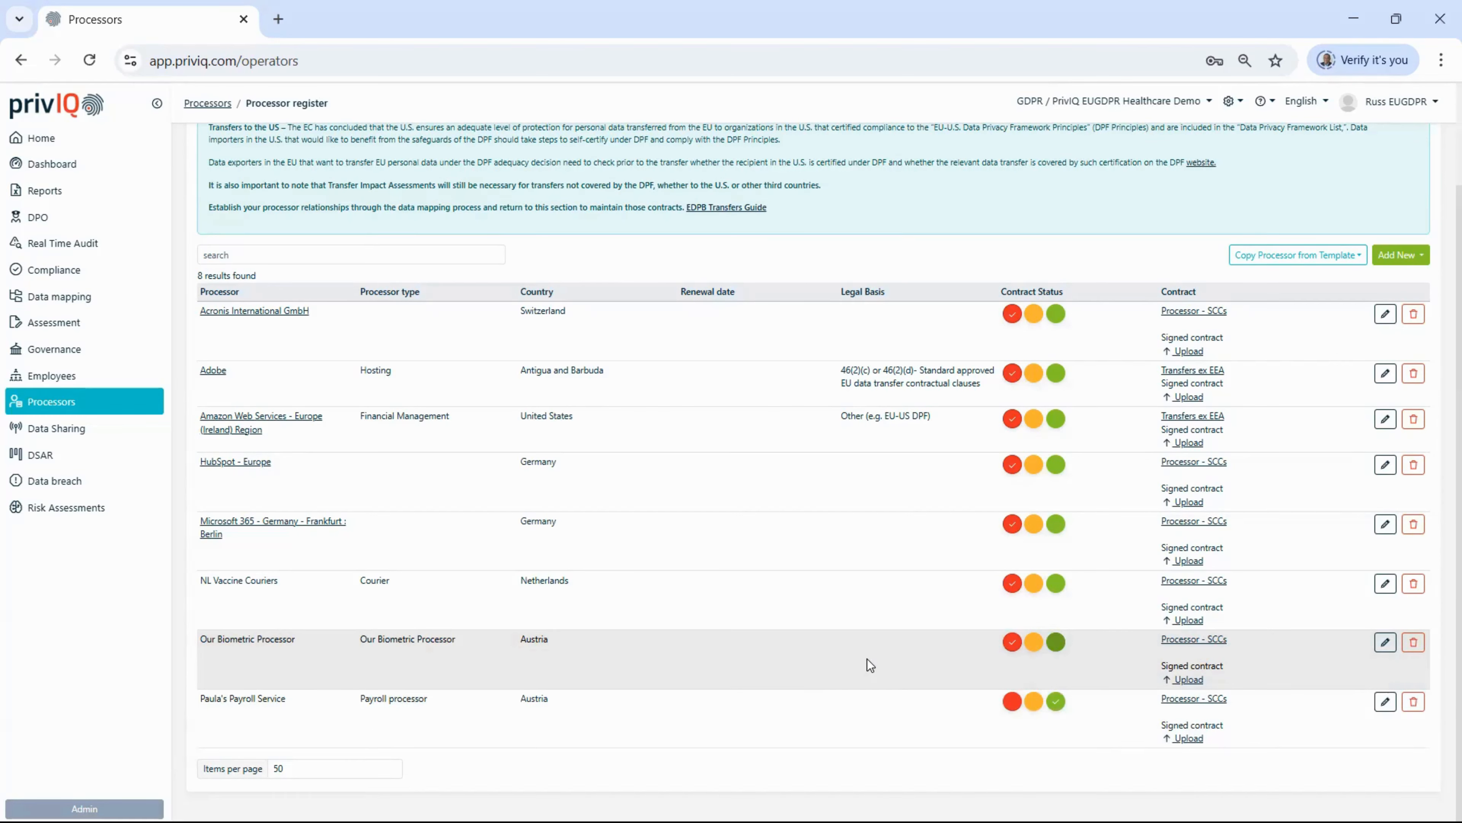
pyautogui.scroll(2, 867, 658)
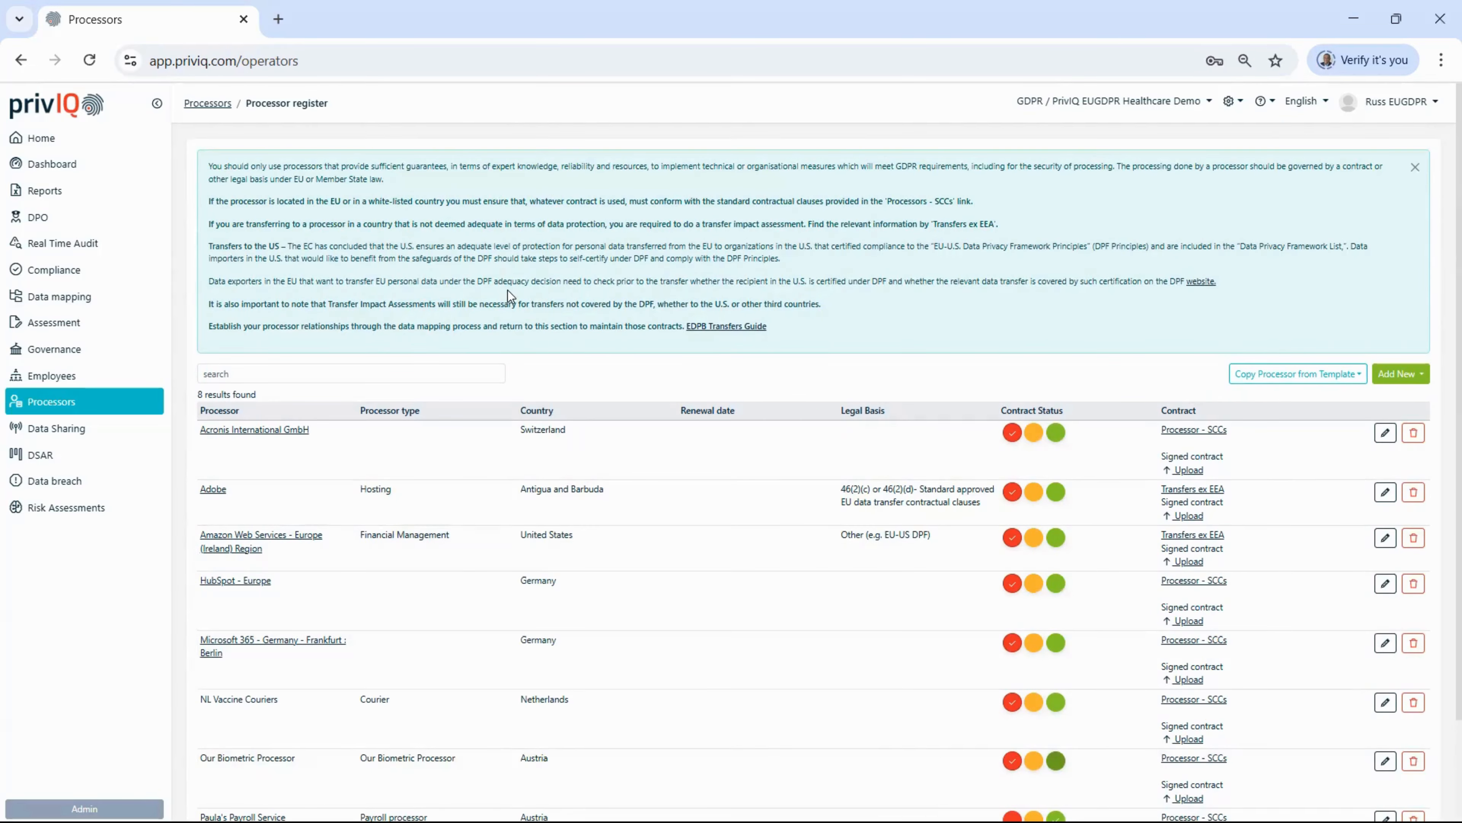
# - Validate the data mapping and close the validation result
pyautogui.click(48, 154)
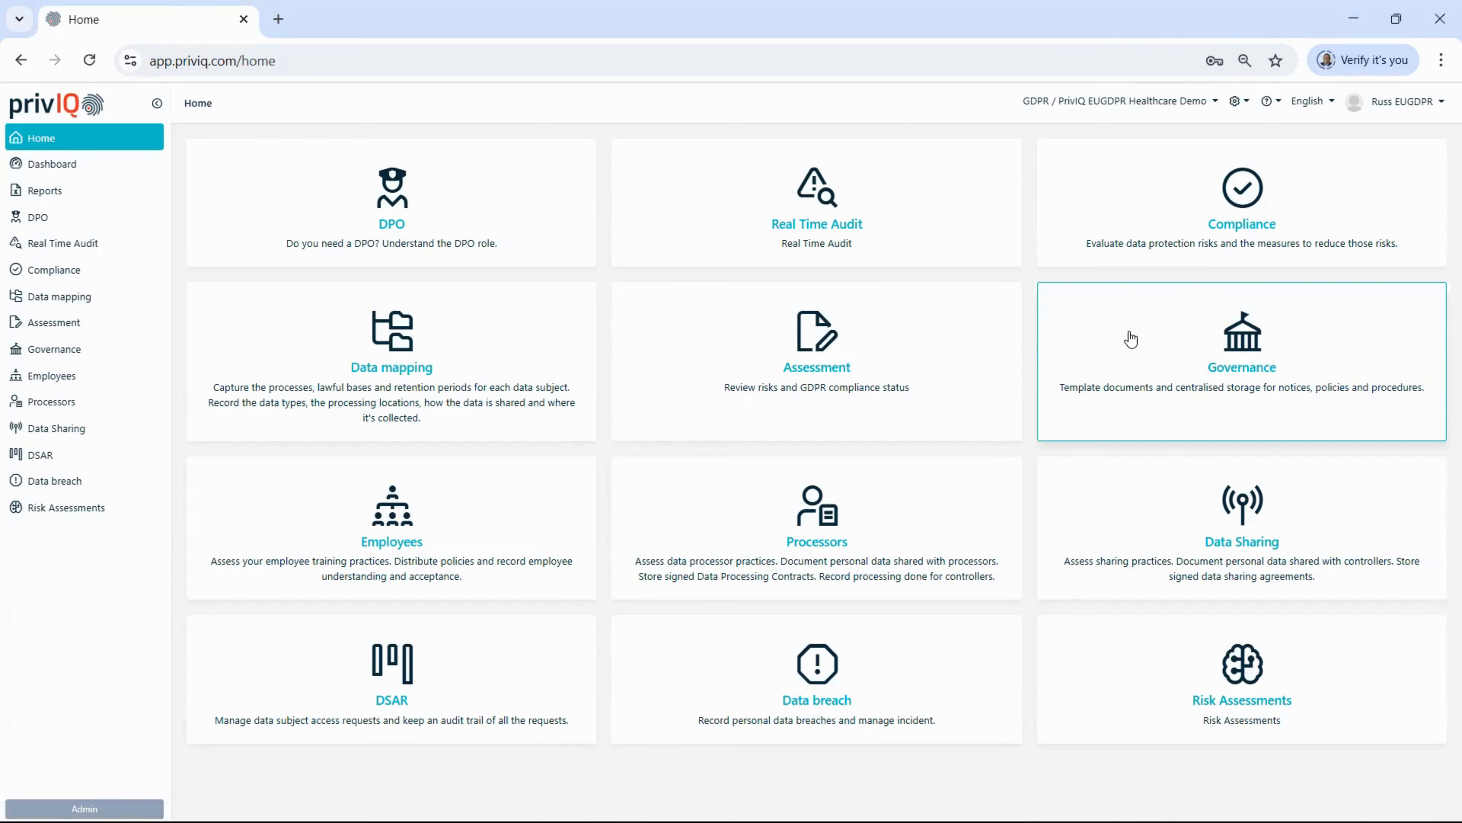
pyautogui.click(473, 364)
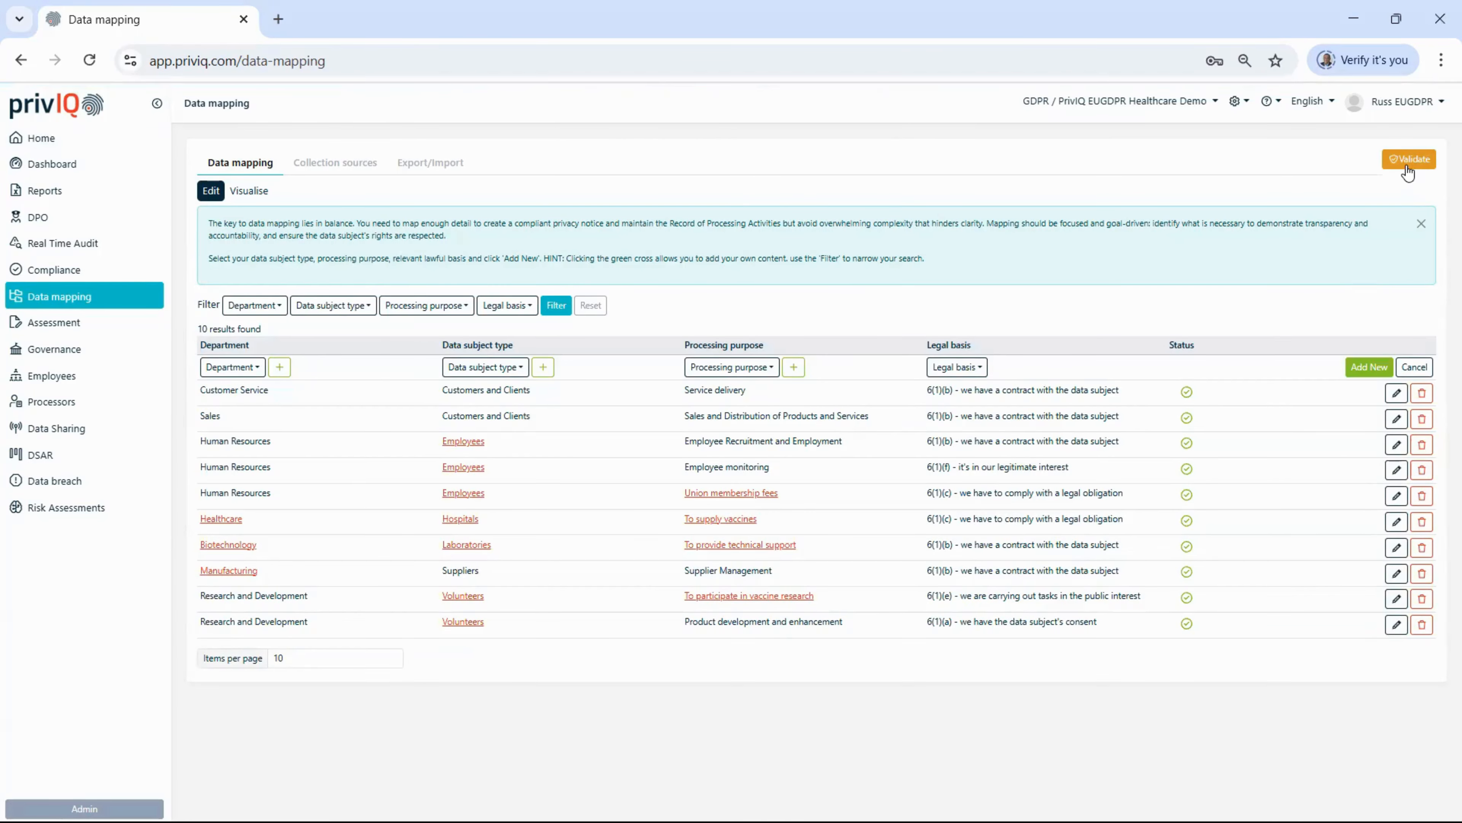
pyautogui.click(1408, 165)
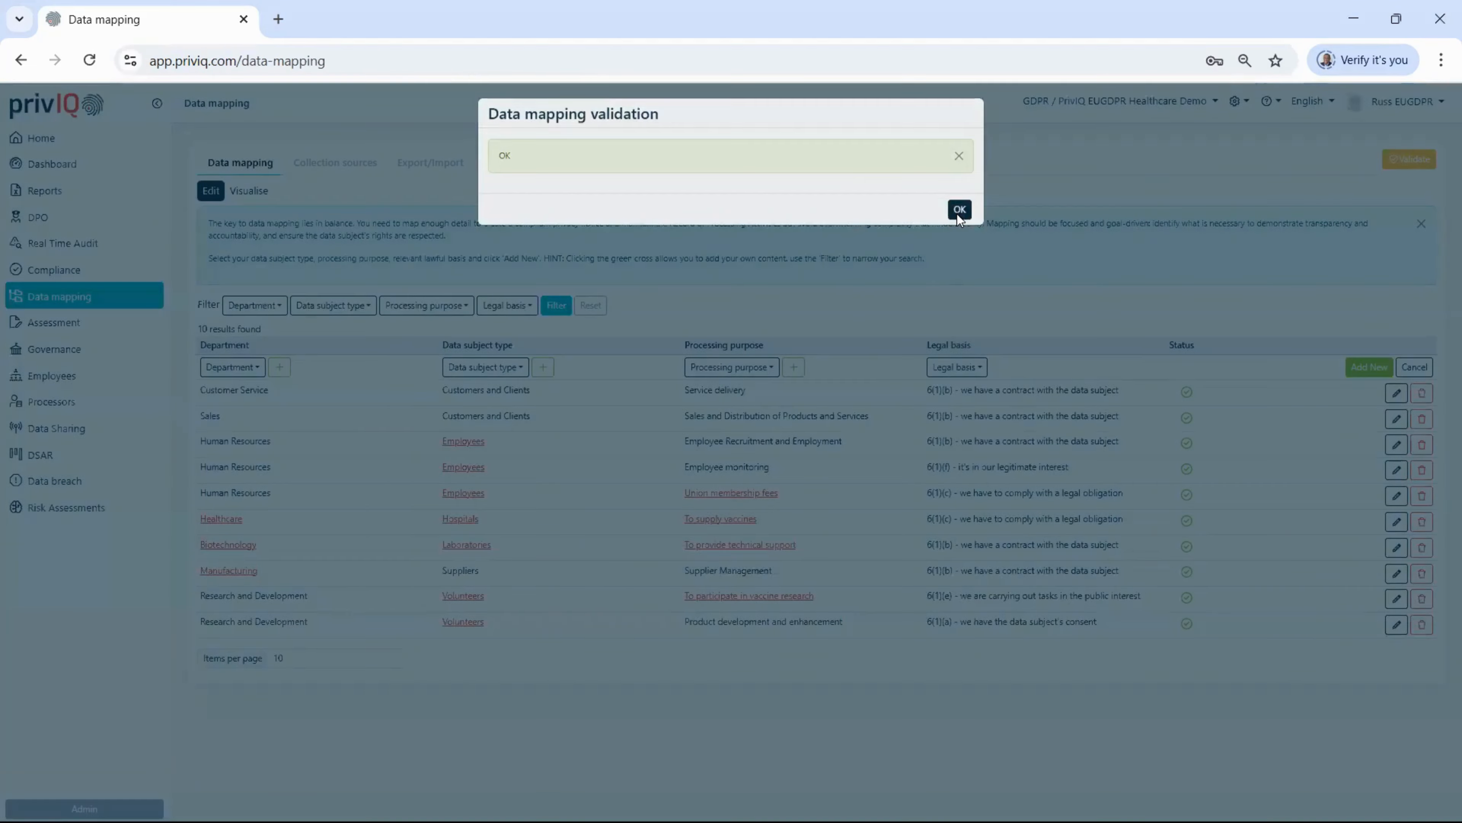
pyautogui.click(959, 212)
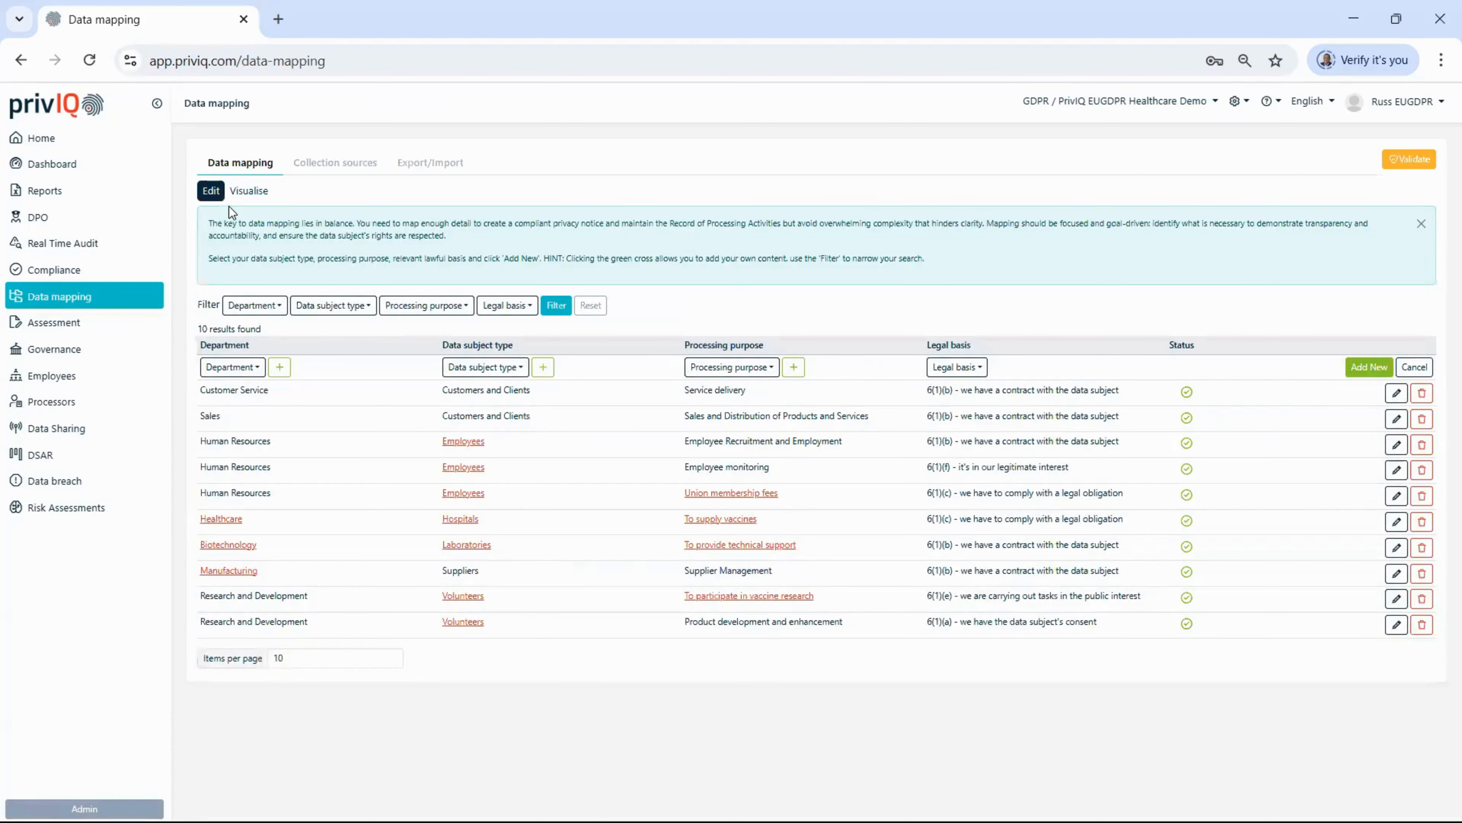
# - Open the Governance module from the home overview and review the Technical and Organisational Security Measures text
pyautogui.click(42, 141)
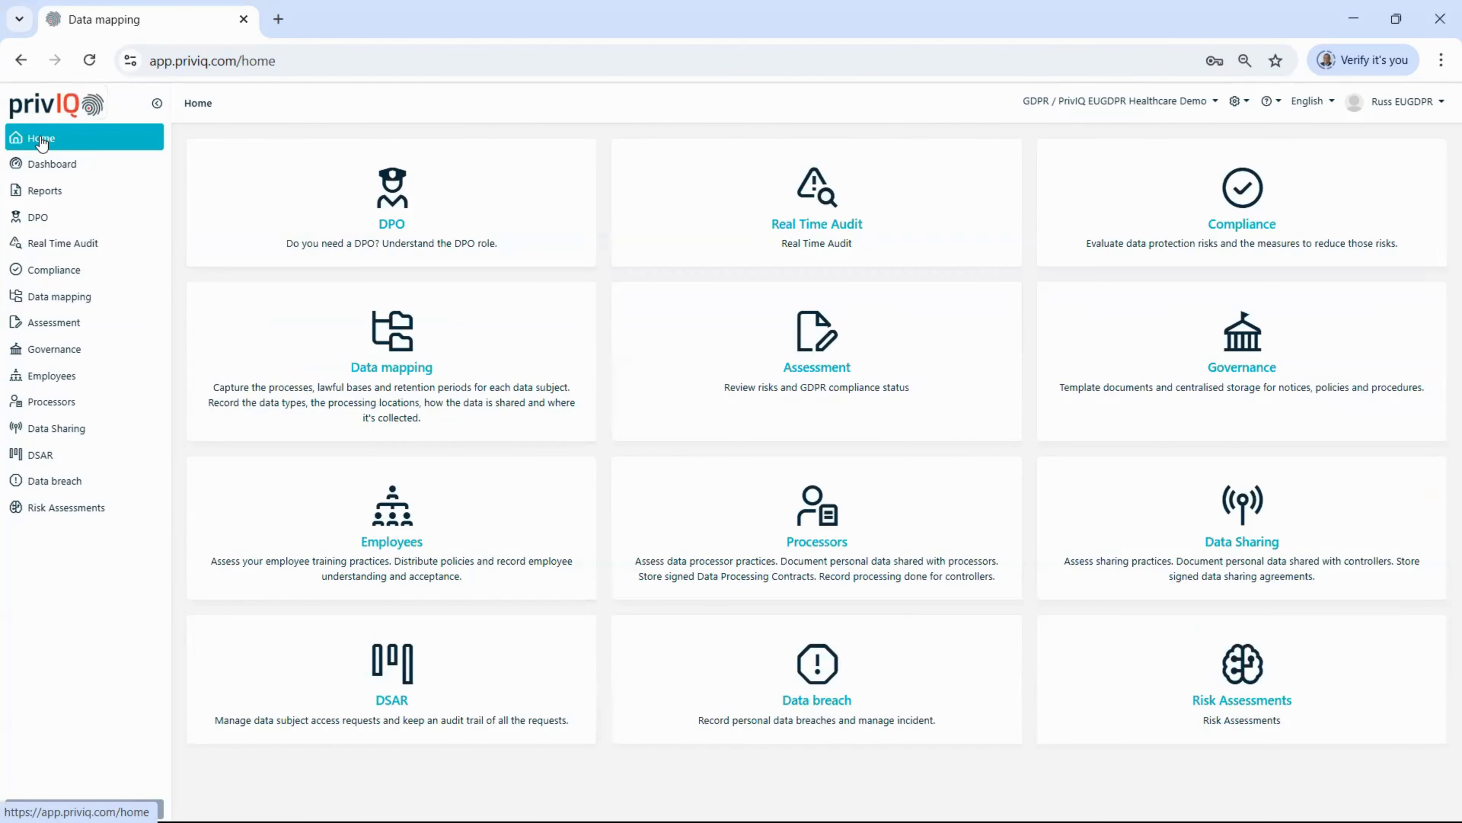
pyautogui.click(1064, 333)
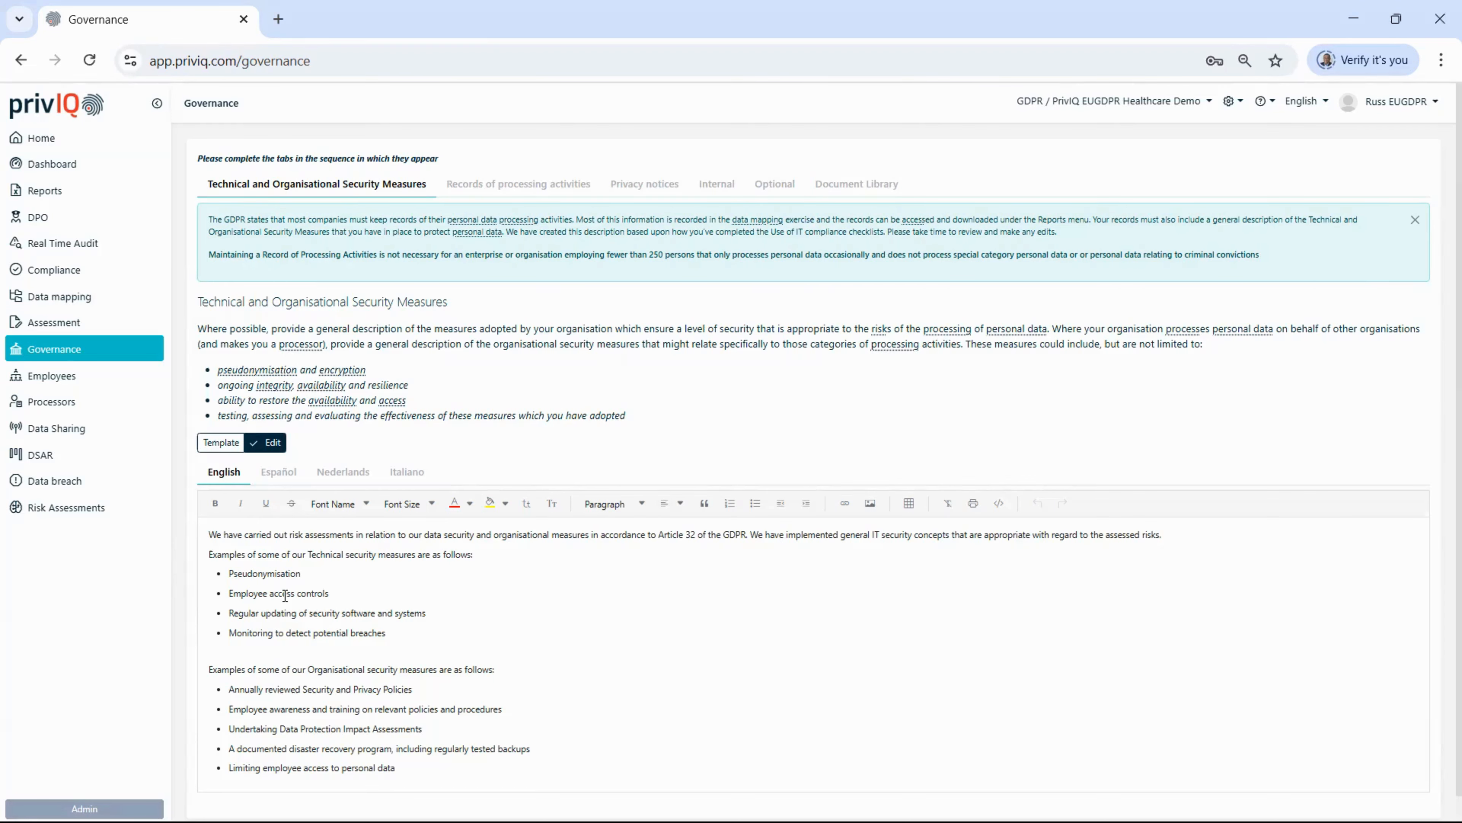
pyautogui.scroll(-1, 285, 596)
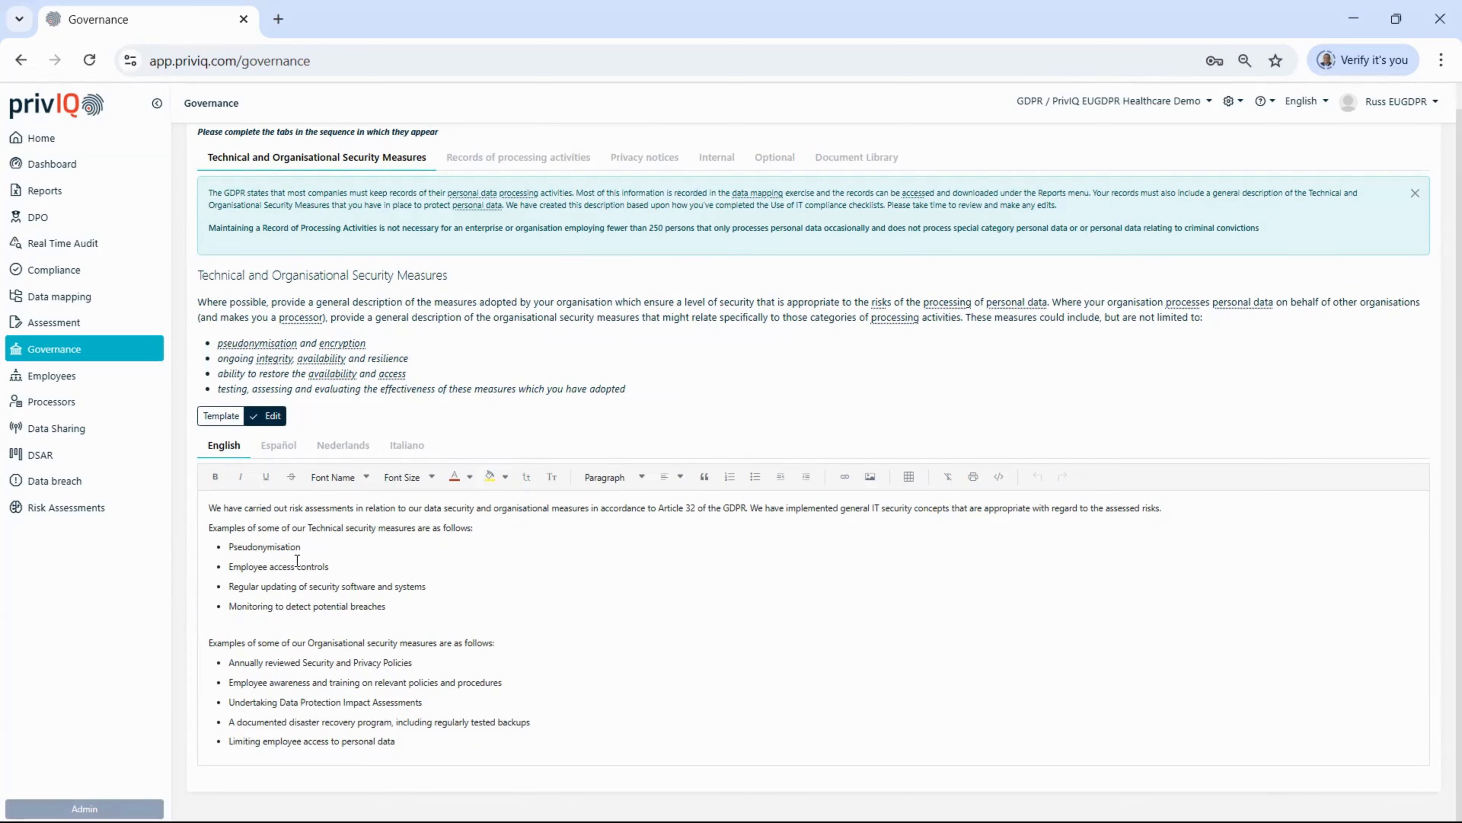
pyautogui.scroll(1, 297, 560)
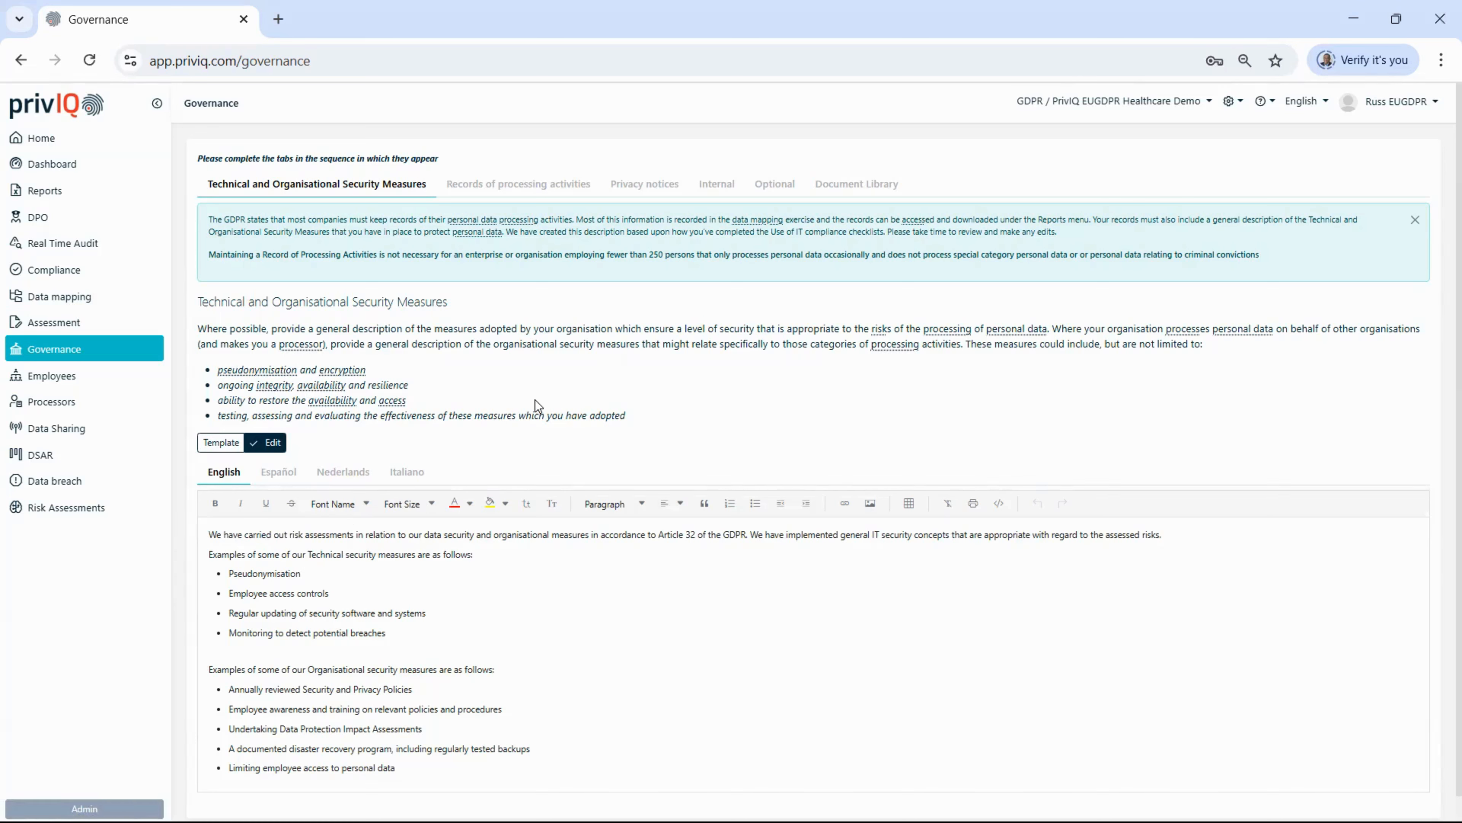
# - Open the Records of processing activities, dismiss the guidance note, and examine the report from supervisory authority details to security measures
pyautogui.click(510, 189)
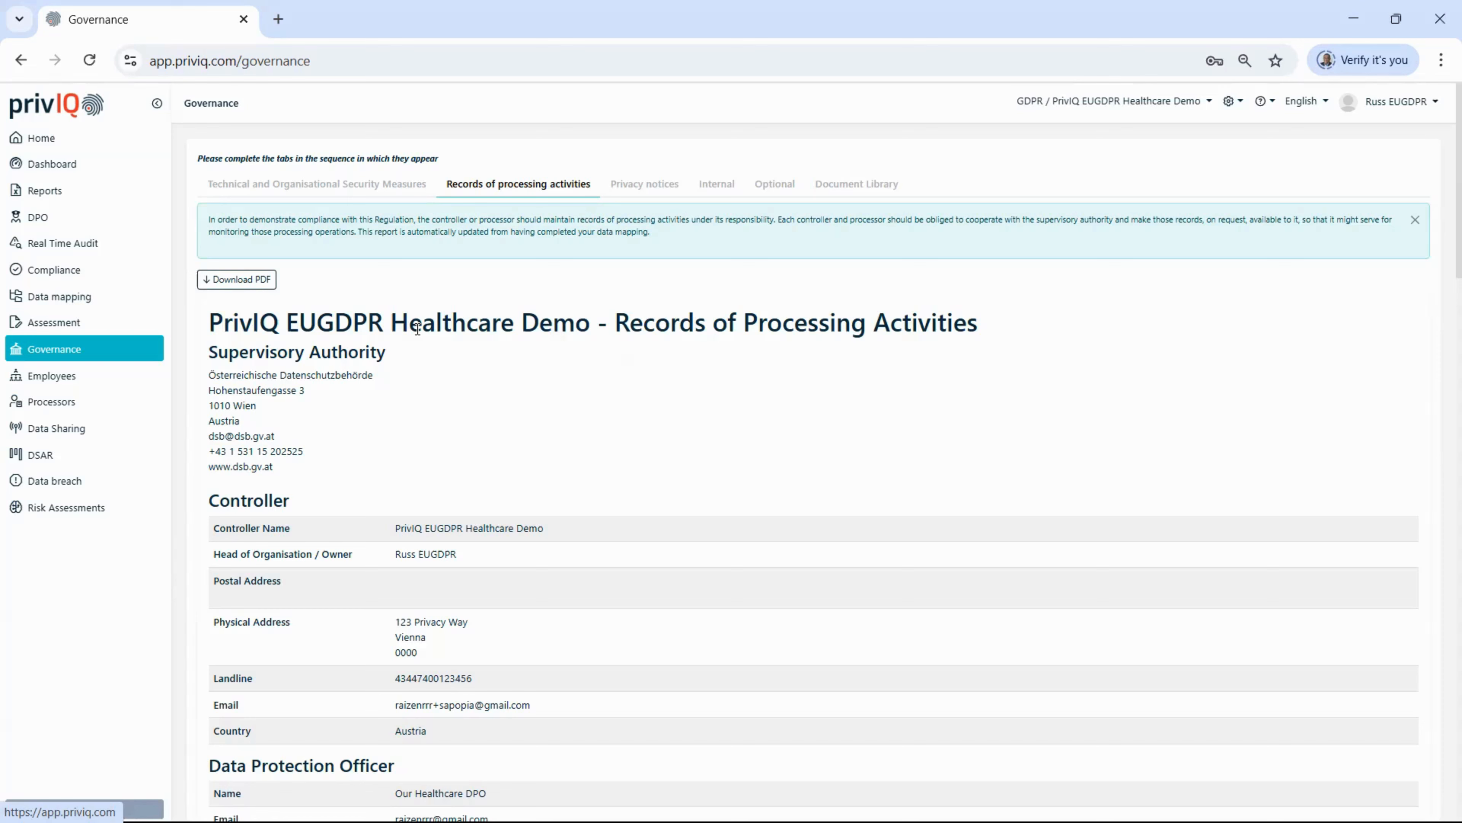
pyautogui.click(1415, 221)
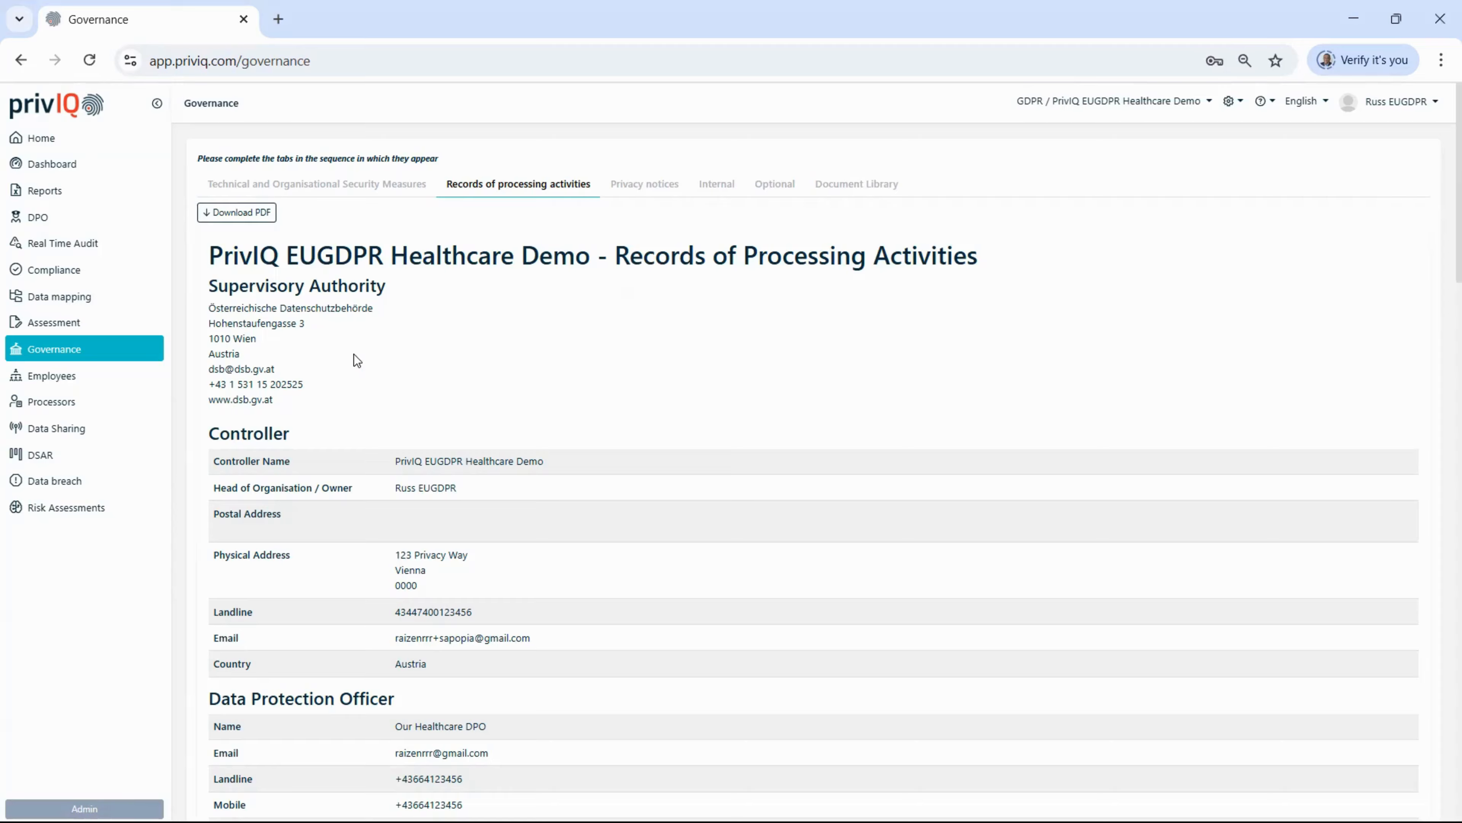
pyautogui.scroll(-3, 354, 354)
pyautogui.scroll(-8, 364, 384)
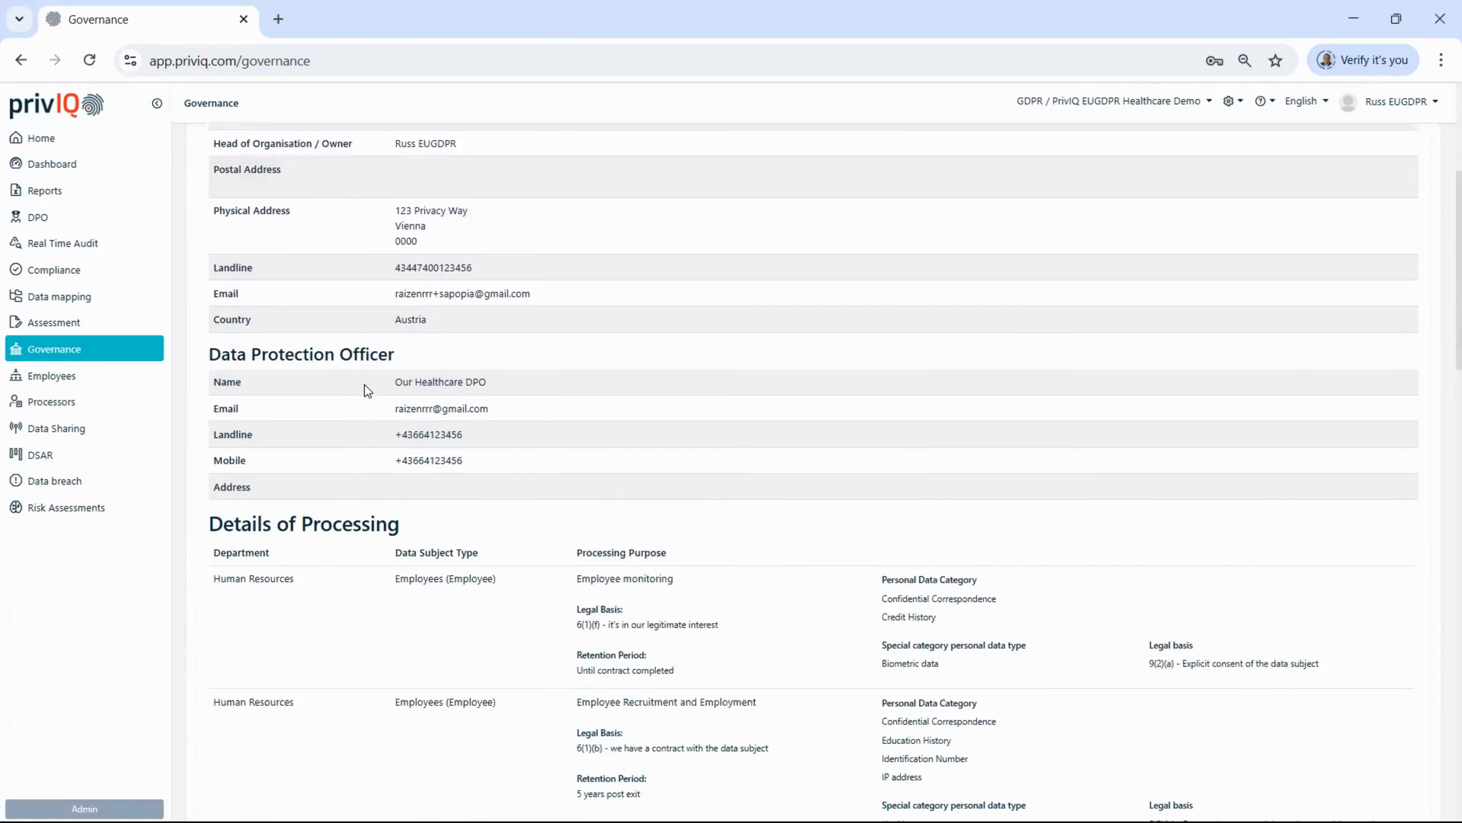
pyautogui.scroll(-14, 392, 357)
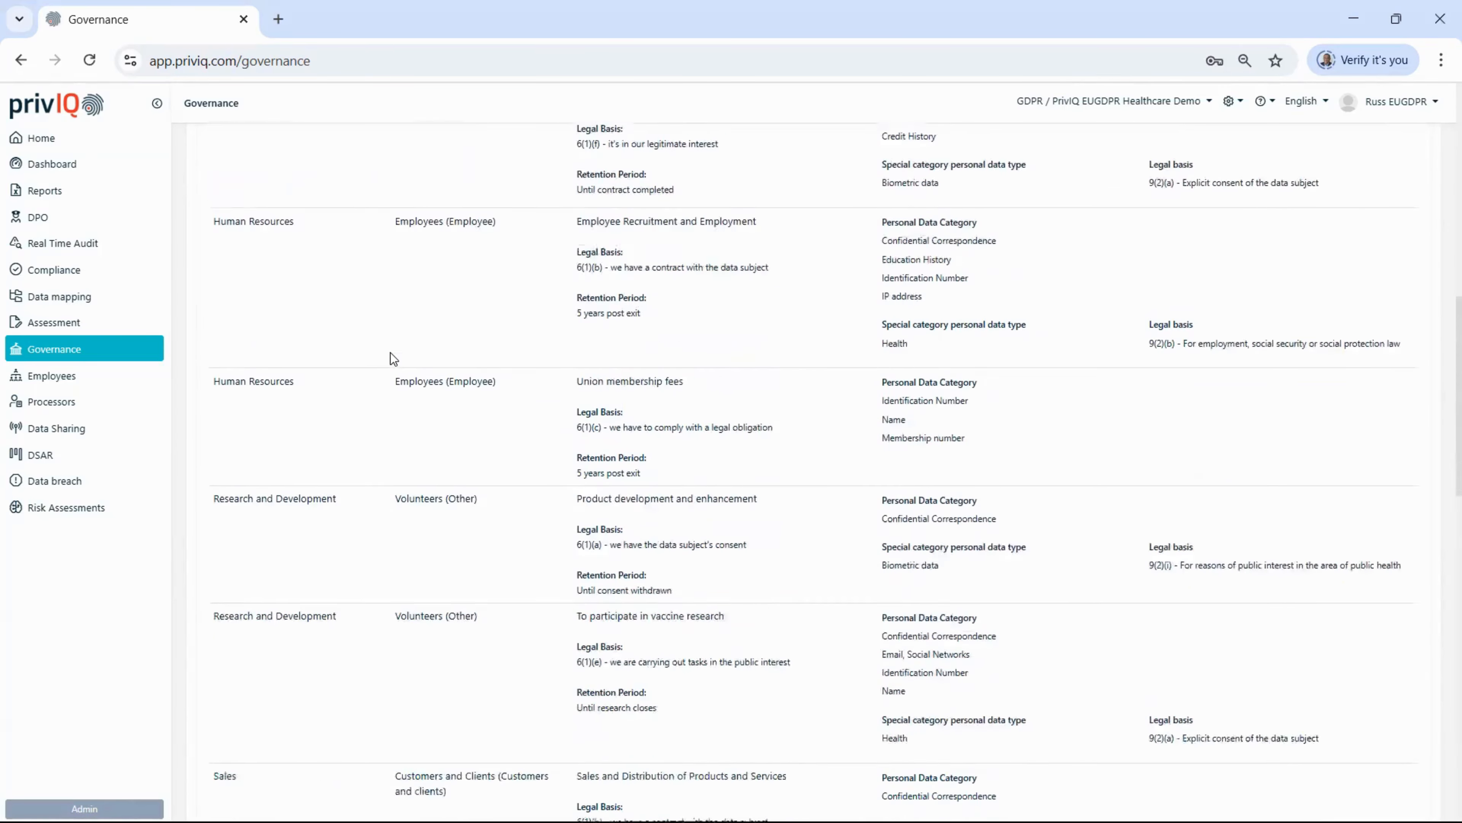
pyautogui.scroll(-2, 389, 353)
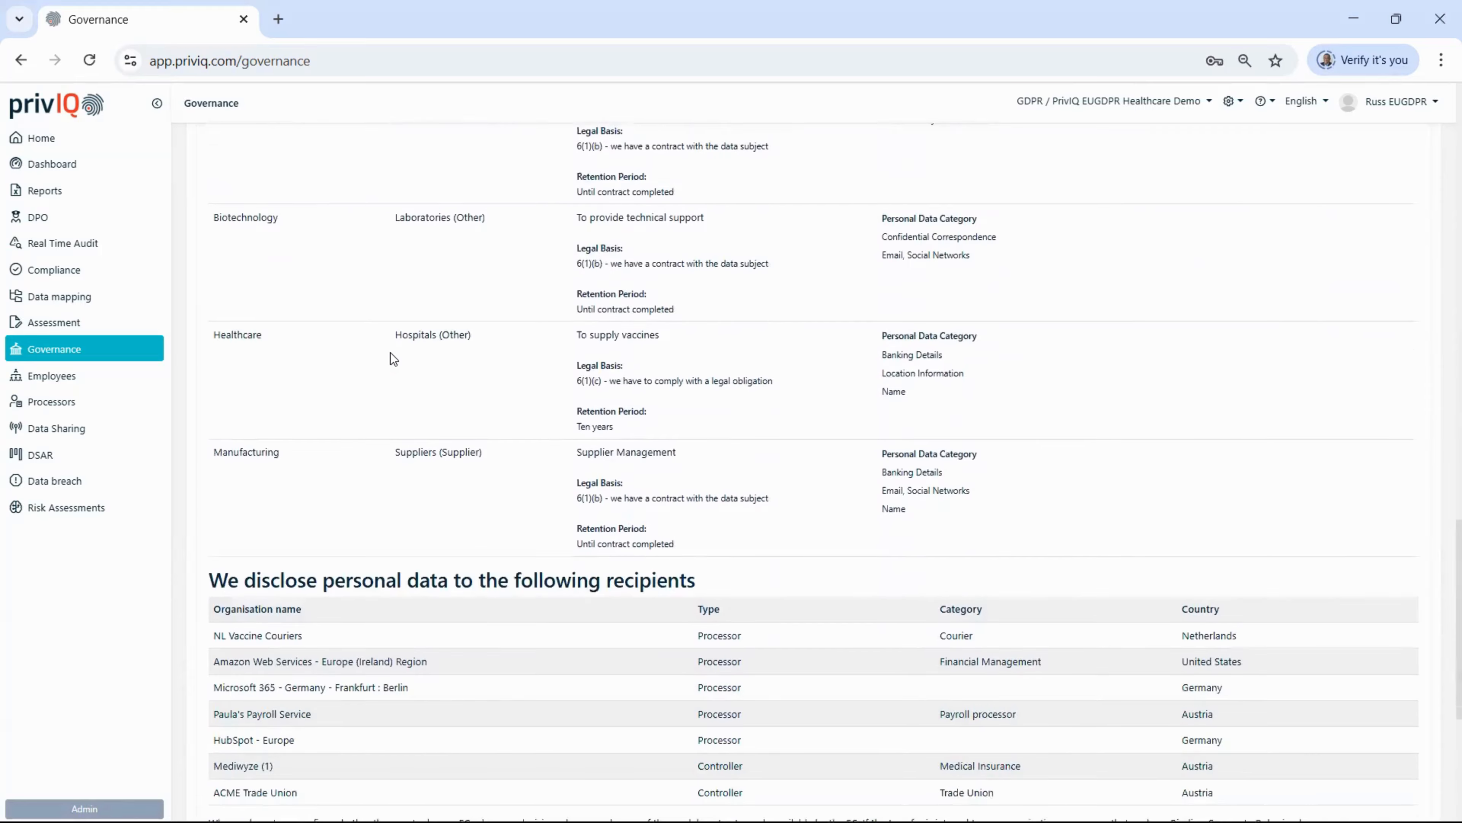
pyautogui.scroll(13, 390, 352)
pyautogui.scroll(-10, 391, 356)
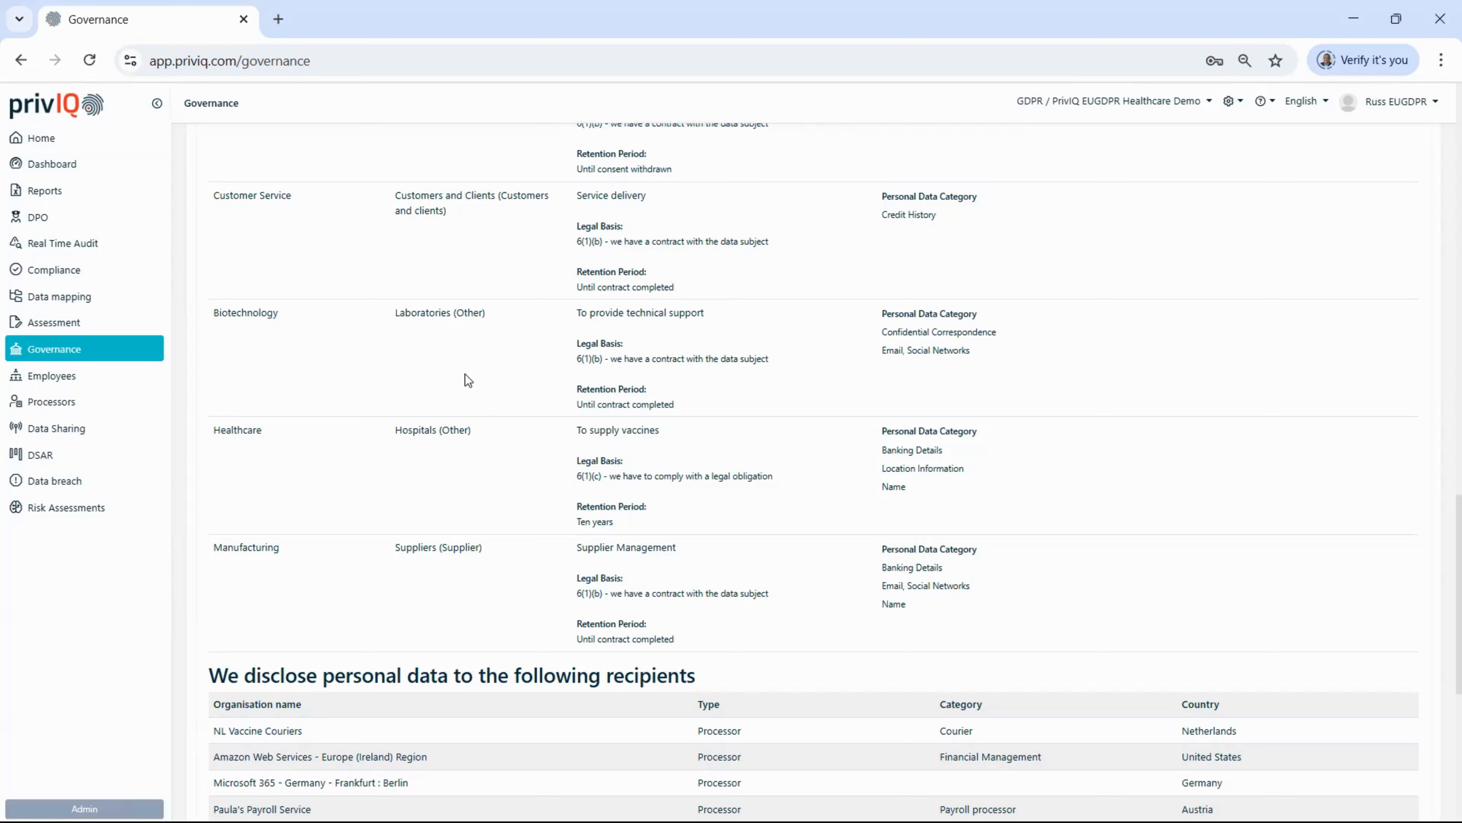
pyautogui.scroll(-1, 501, 262)
pyautogui.scroll(-7, 502, 258)
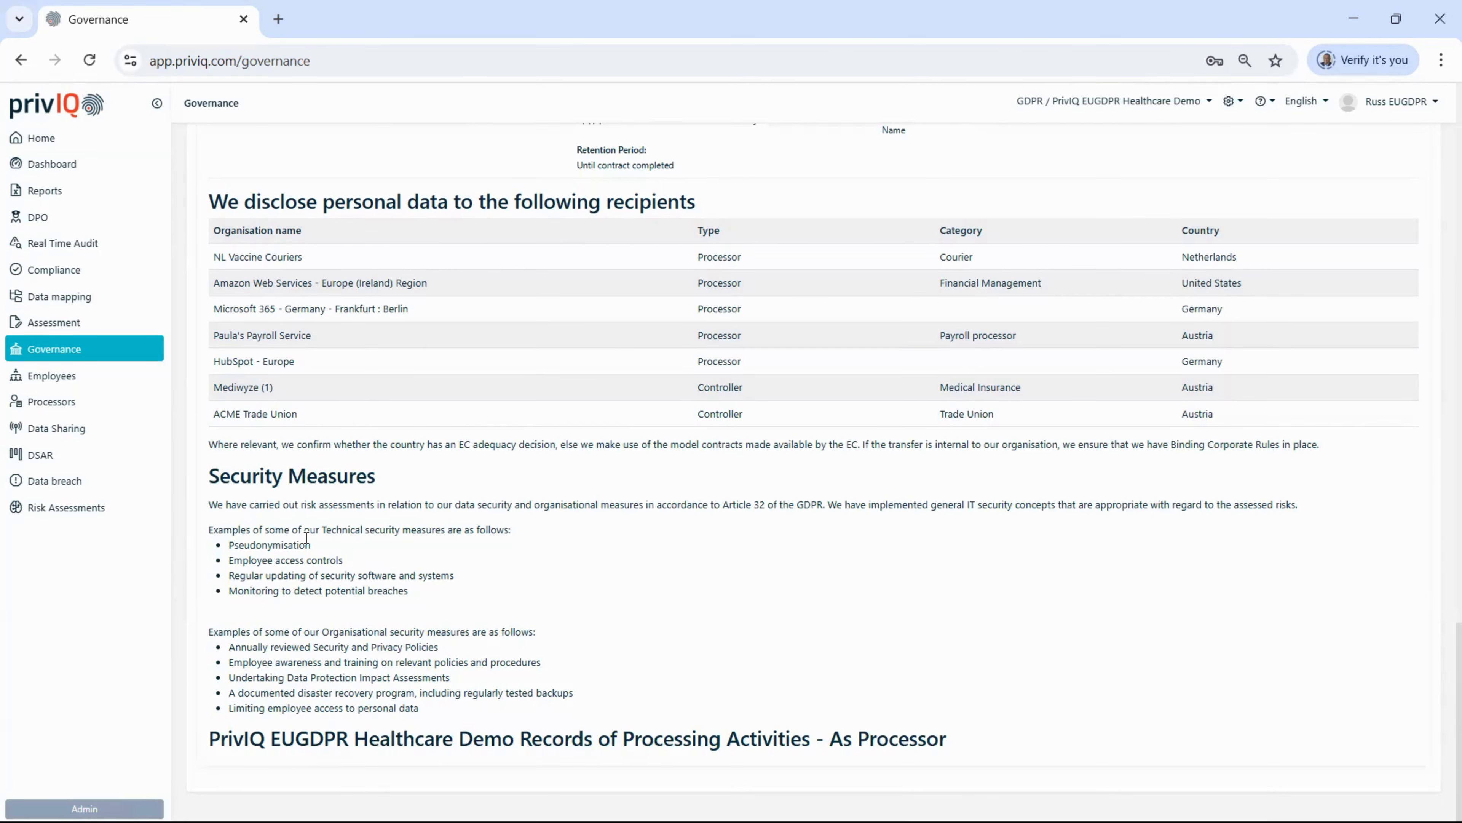
pyautogui.scroll(15, 406, 553)
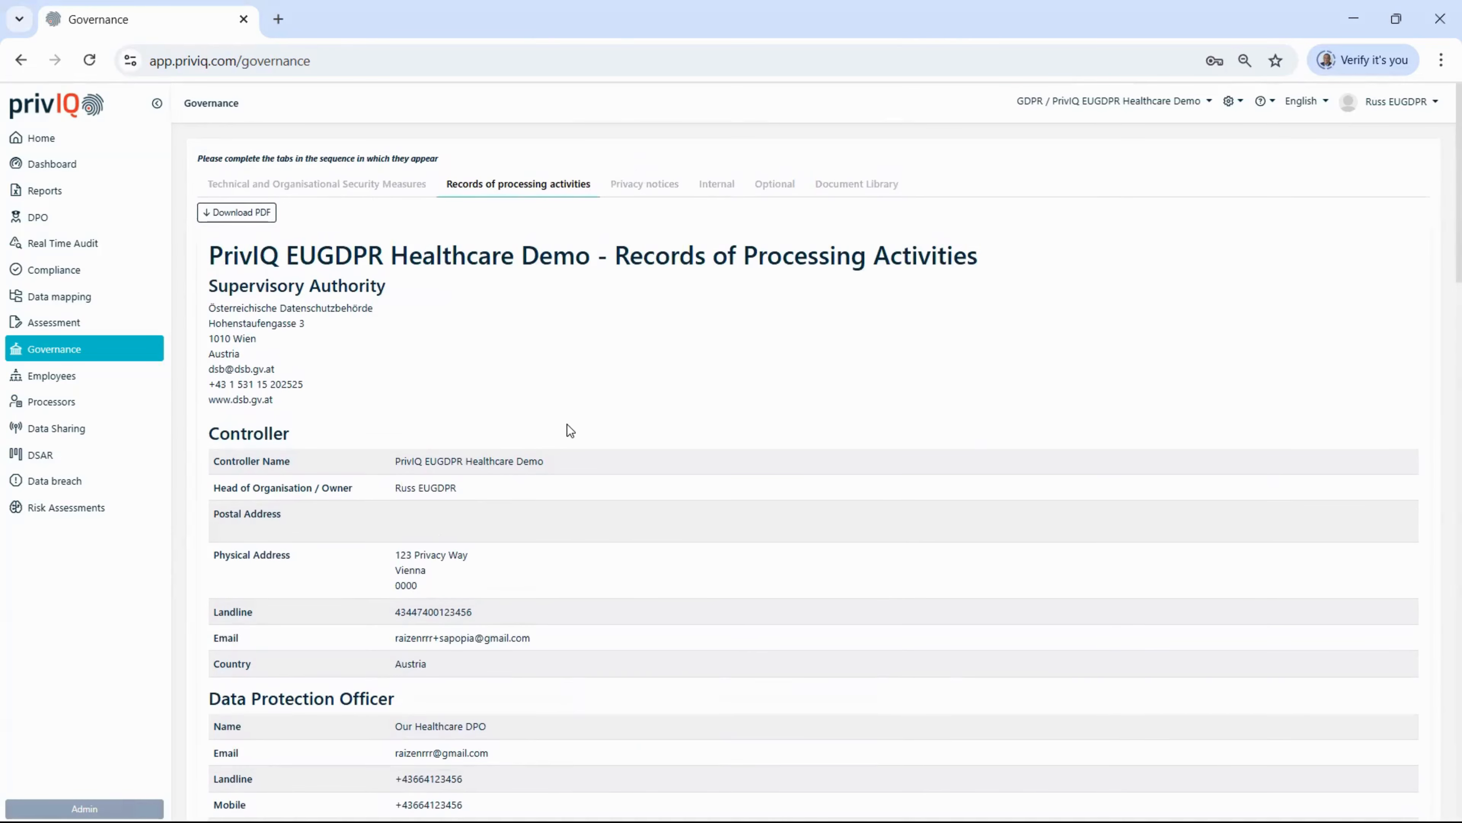
# - Open the general Privacy Notice, dismiss its guidance note, and review the full English template
pyautogui.click(637, 187)
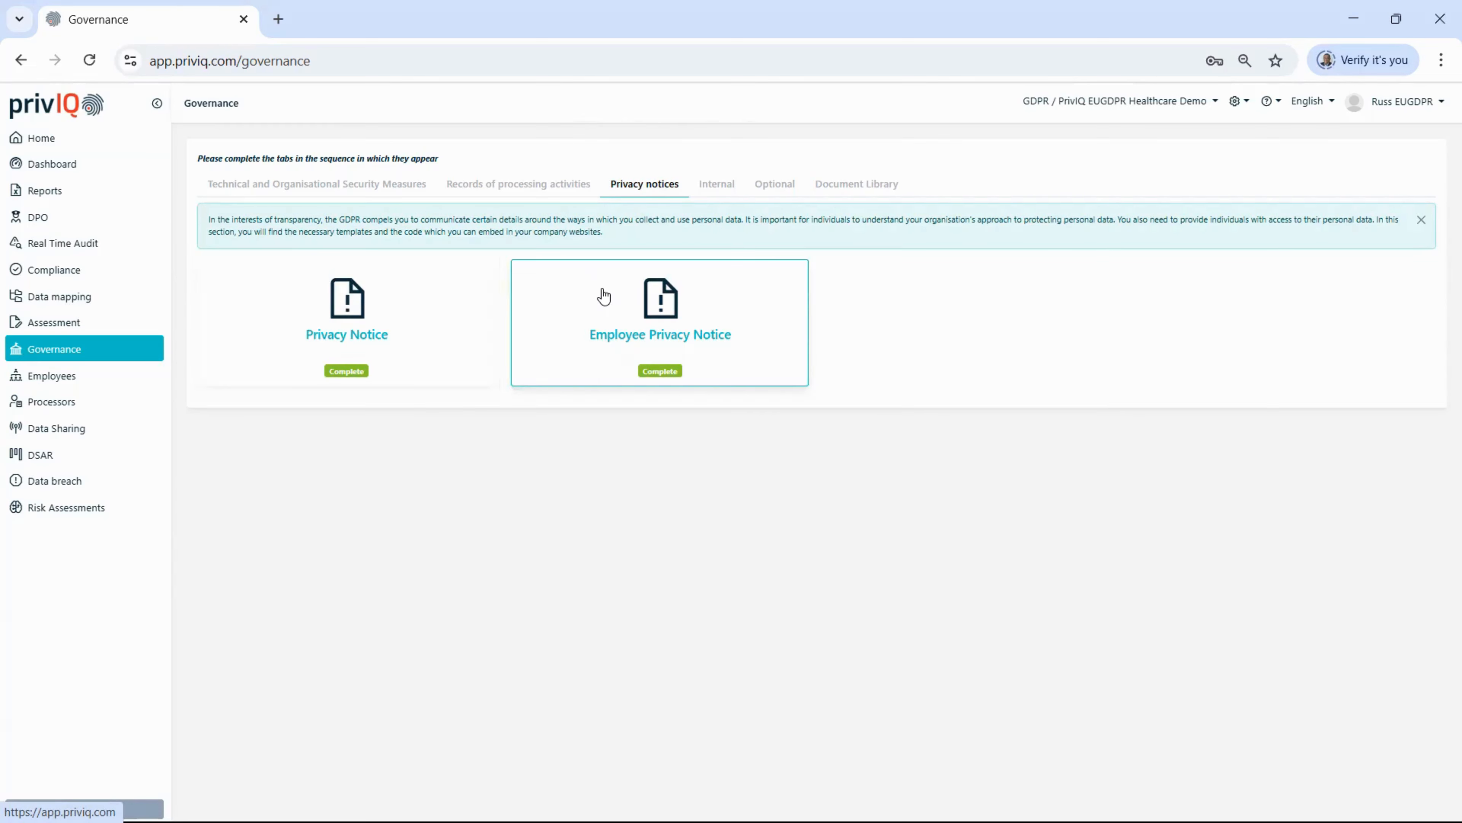
pyautogui.click(428, 302)
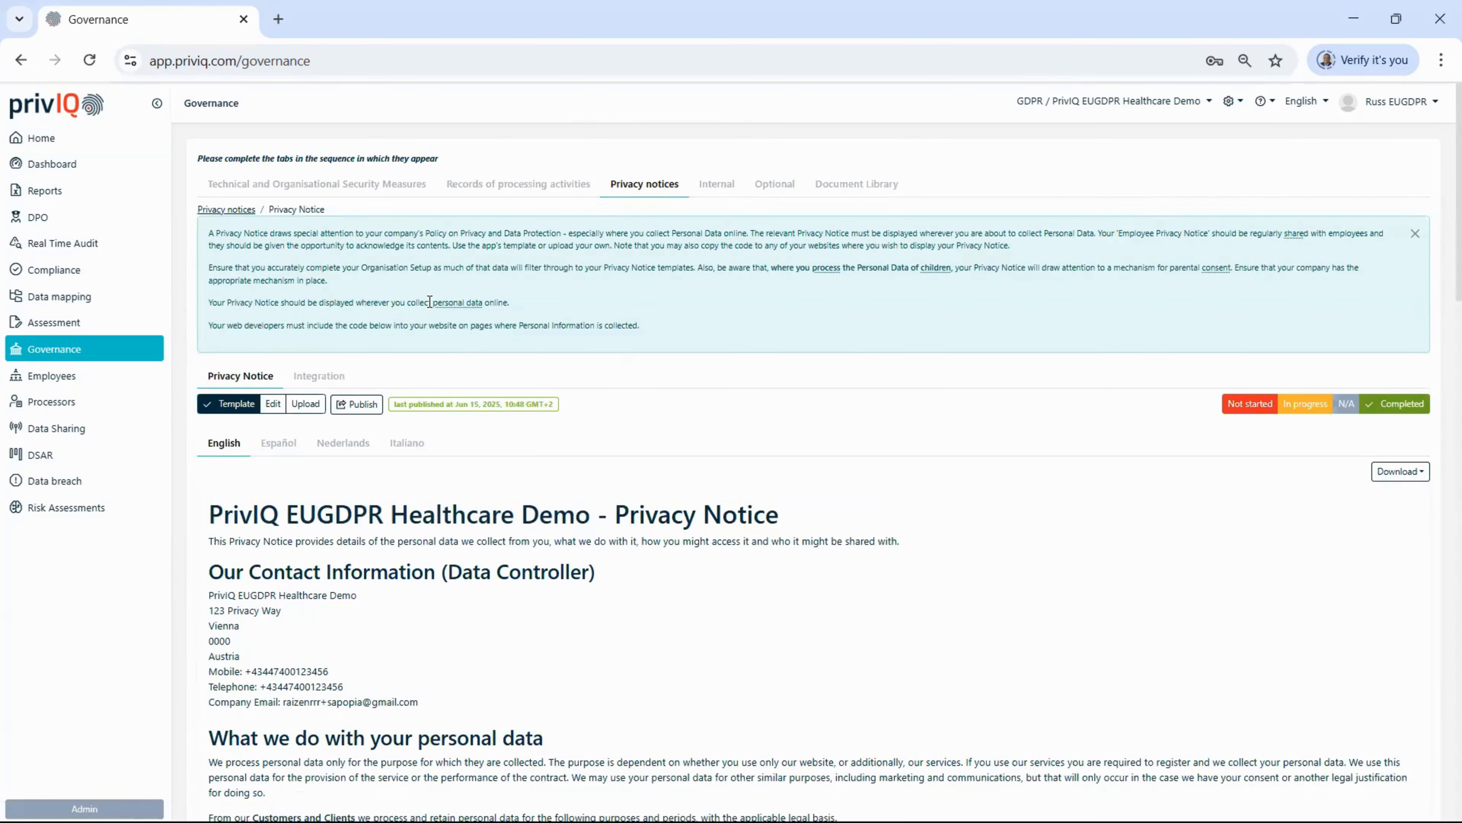
pyautogui.click(1416, 238)
pyautogui.scroll(-20, 256, 547)
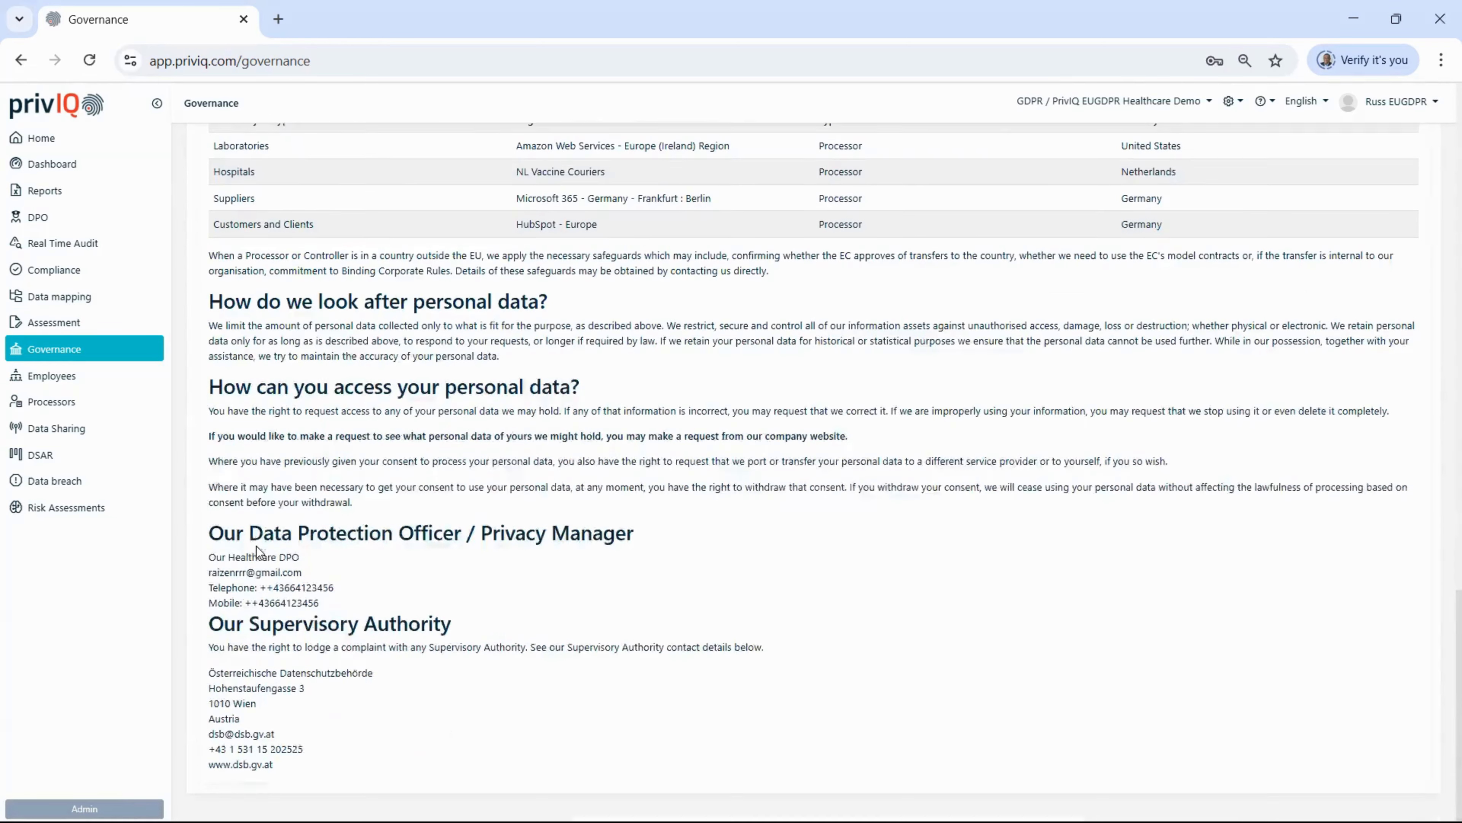
pyautogui.scroll(15, 326, 662)
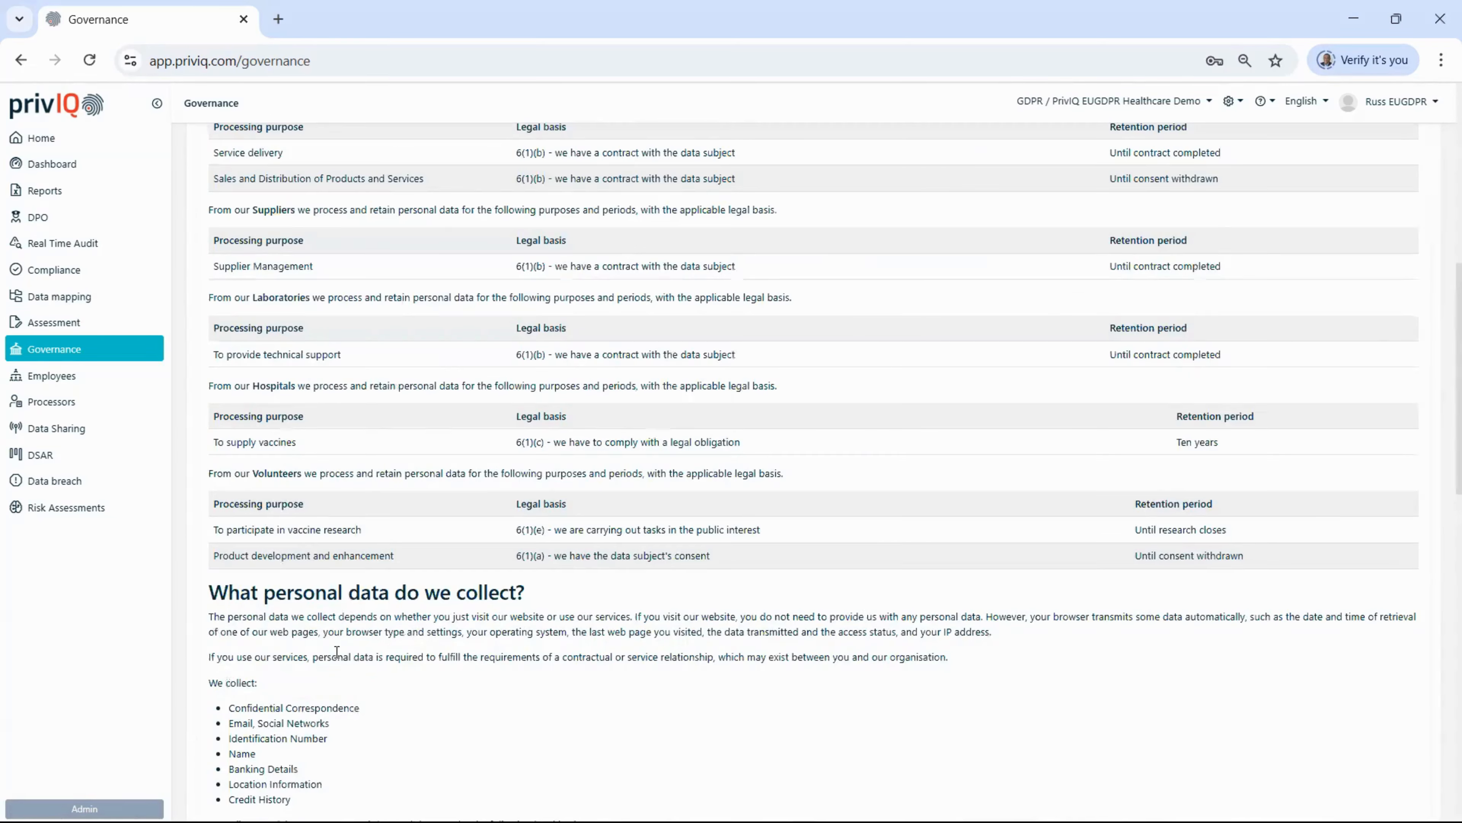
pyautogui.scroll(10, 269, 447)
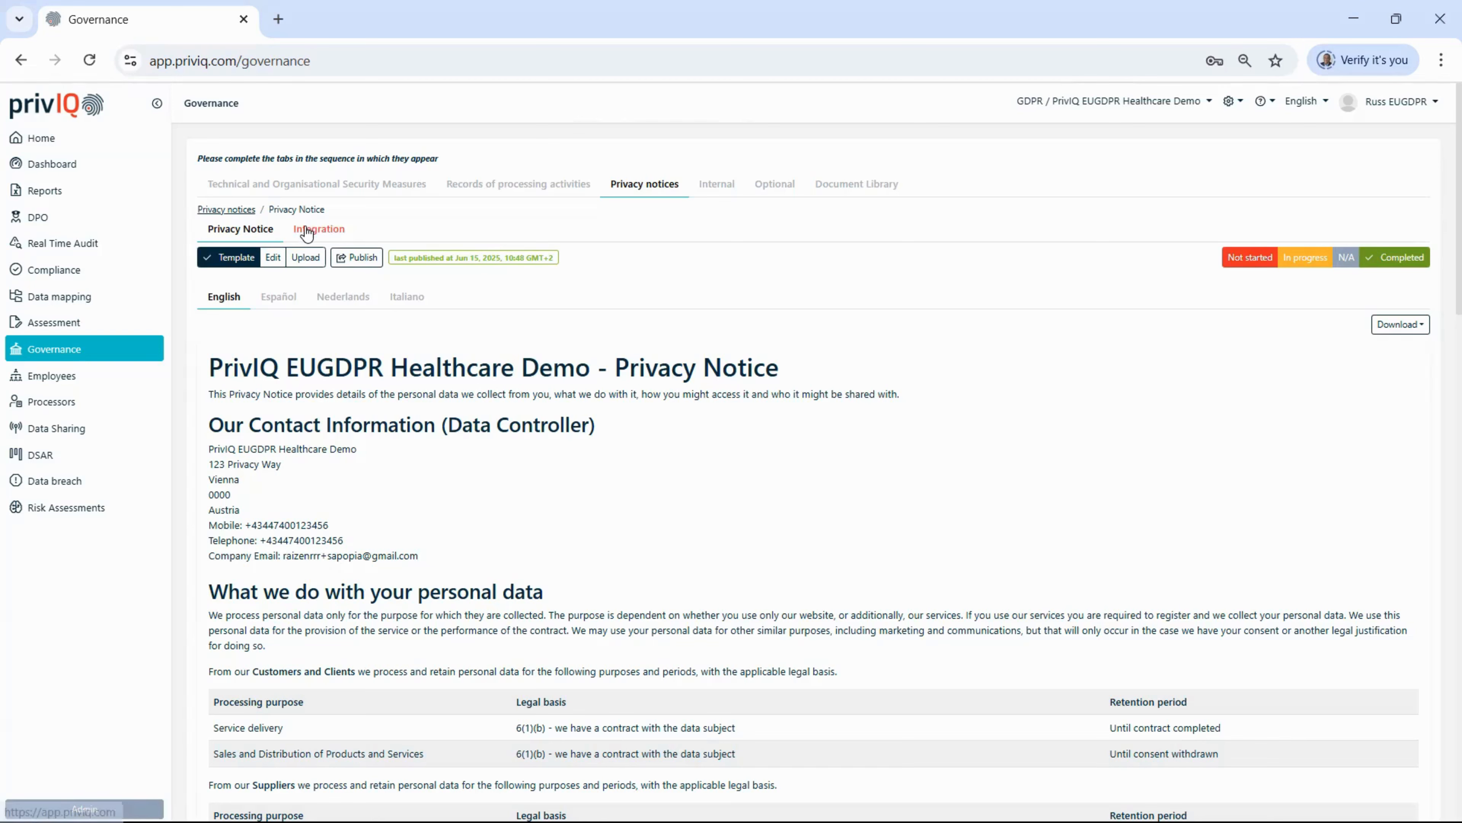
# - Examine the Privacy Notice's website integration domains and embed code, and return to the list of privacy notices
pyautogui.click(324, 230)
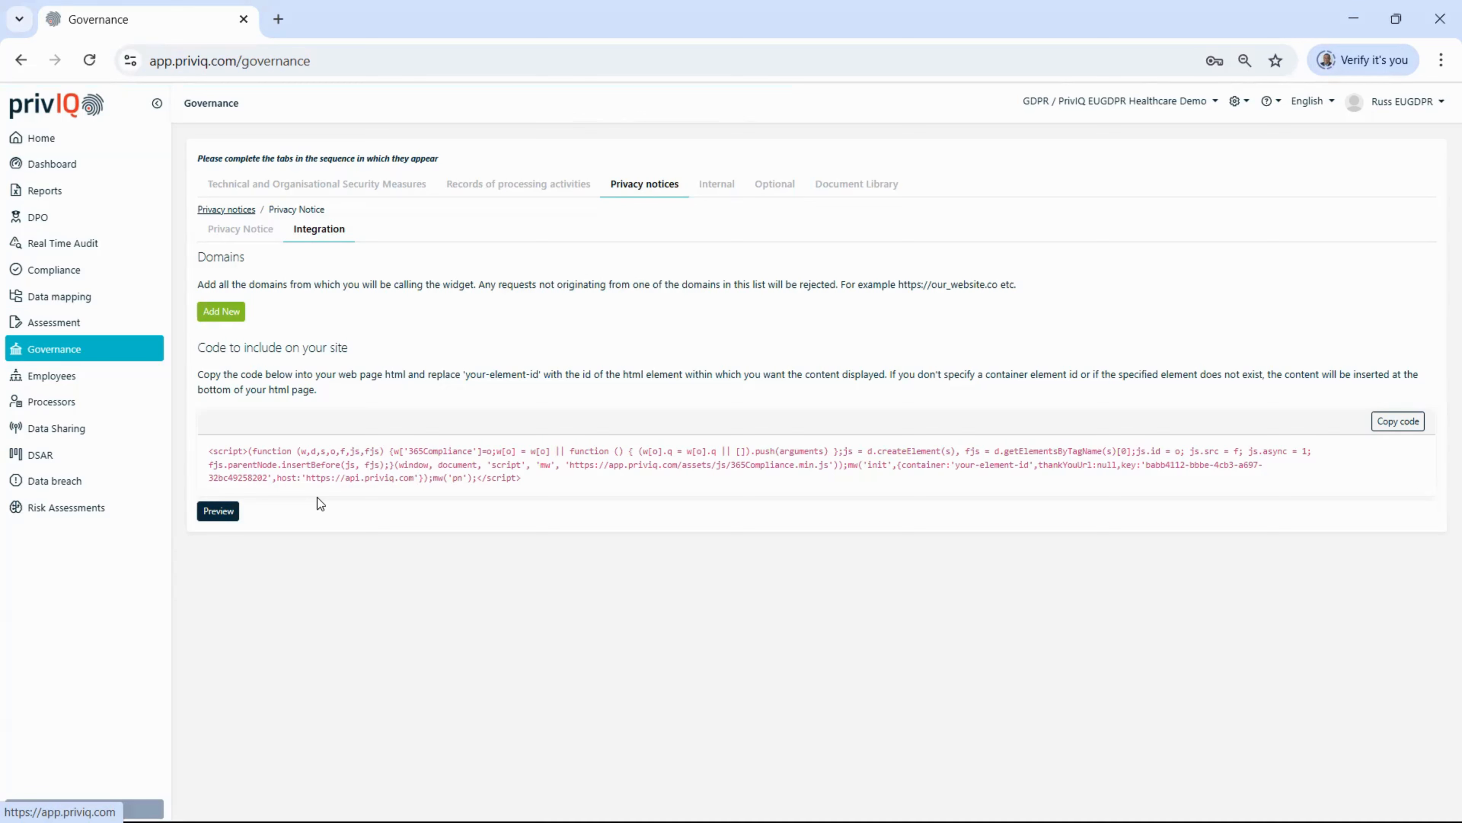
pyautogui.click(242, 230)
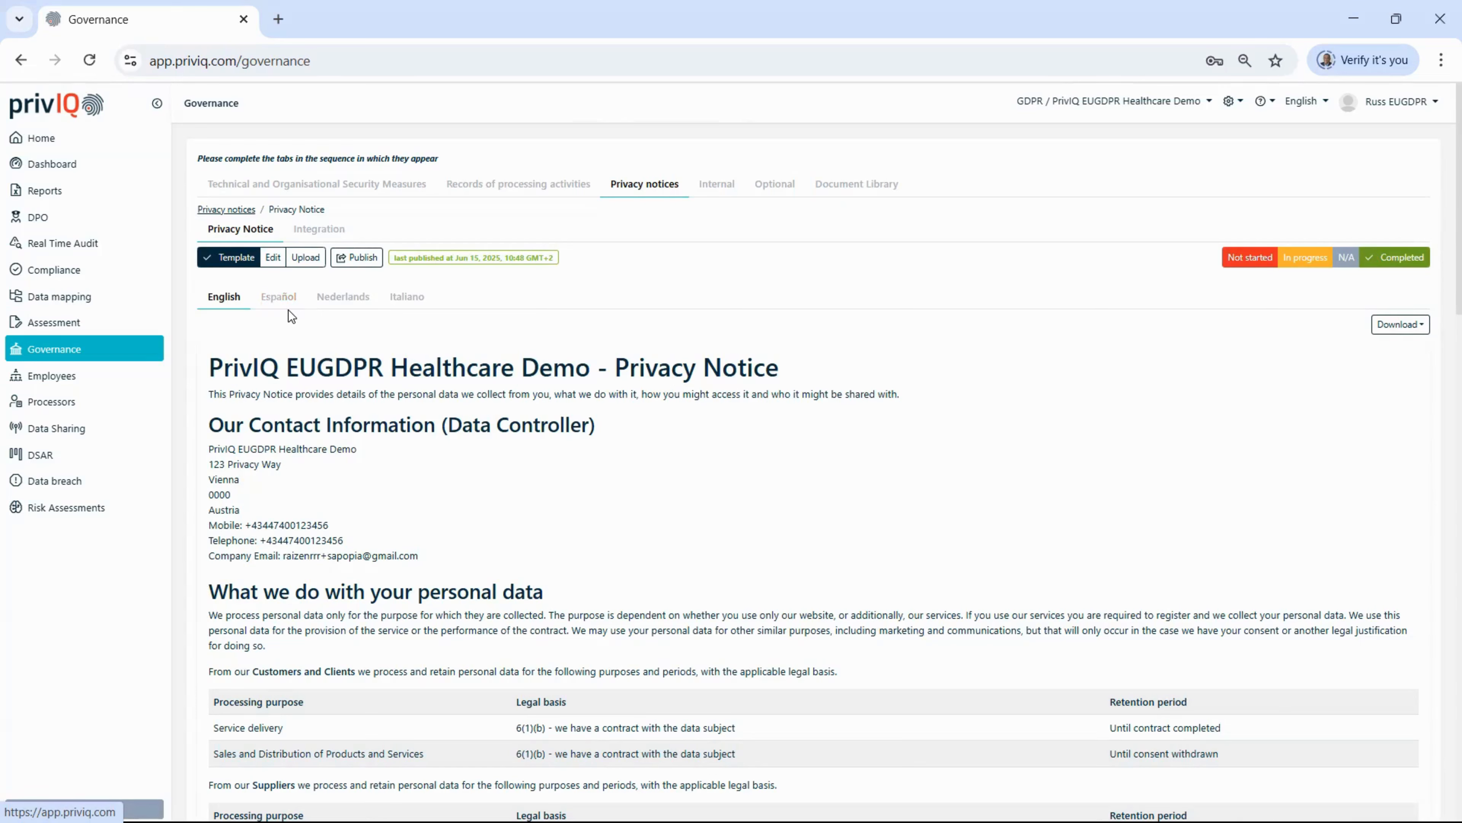
pyautogui.click(220, 210)
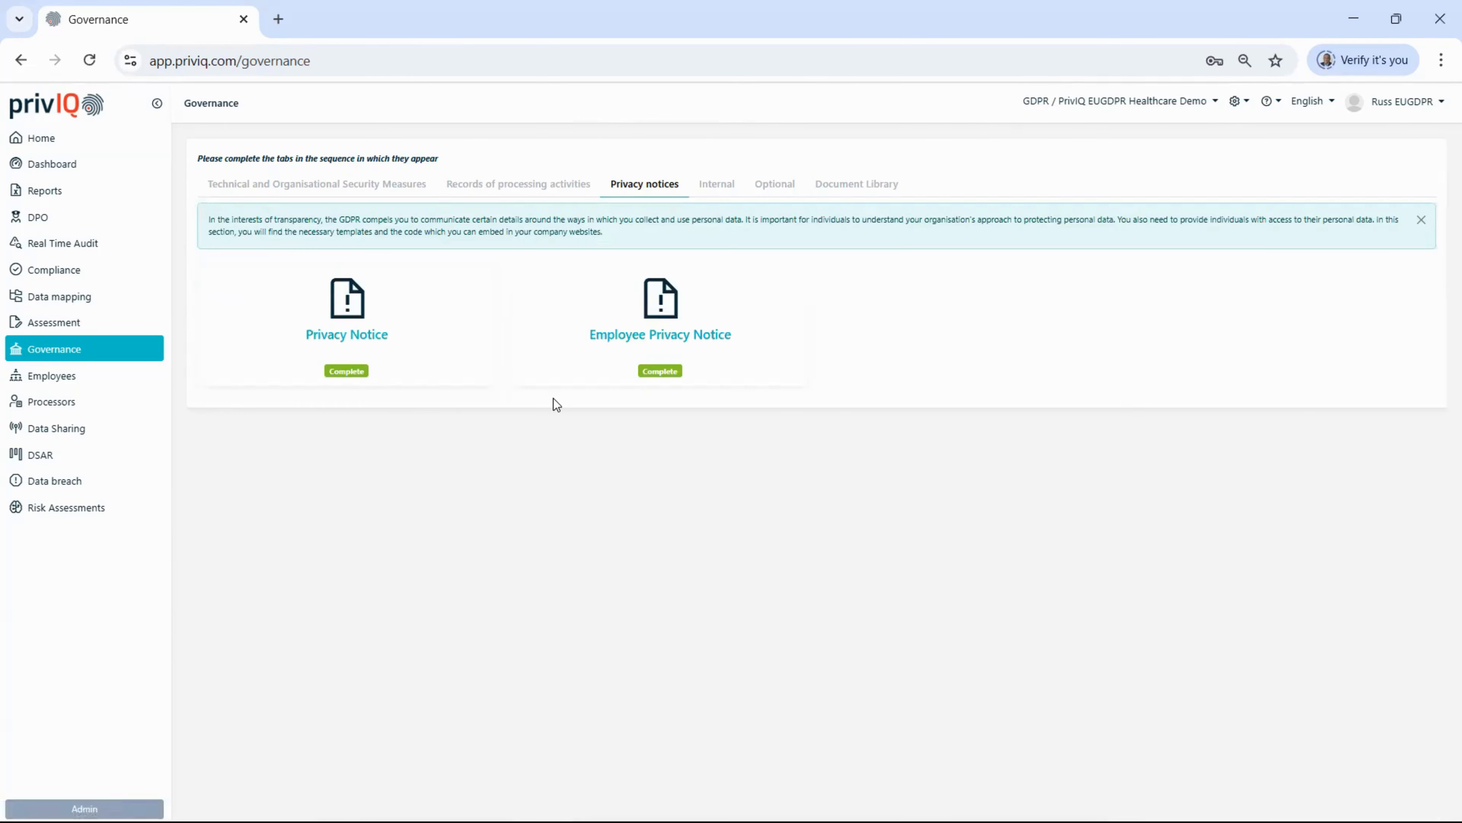
# - View the Employee Privacy Notice and the general Privacy Notice in turn to compare their publication status, and return to the list
pyautogui.click(560, 305)
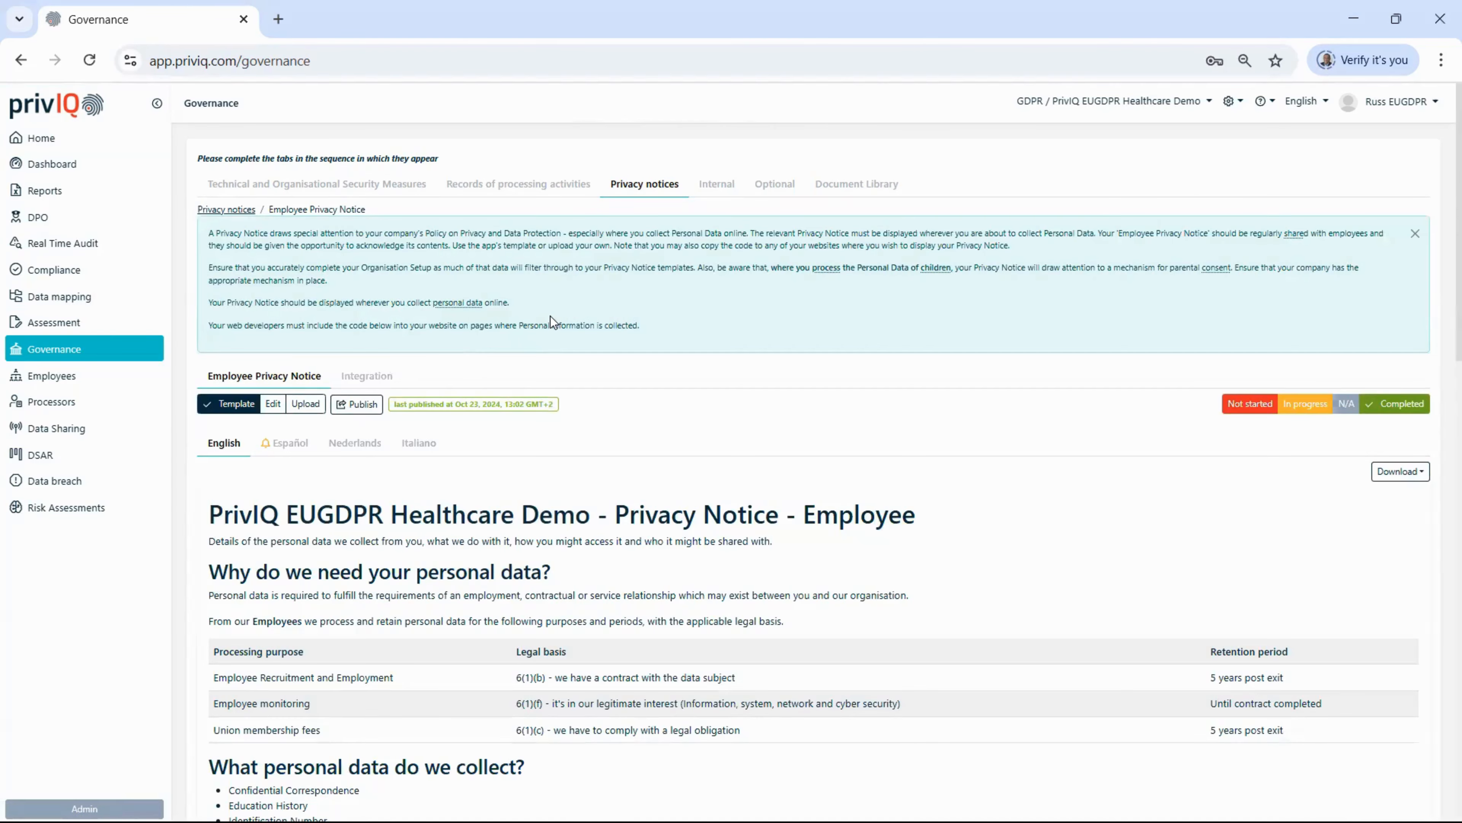
pyautogui.click(225, 210)
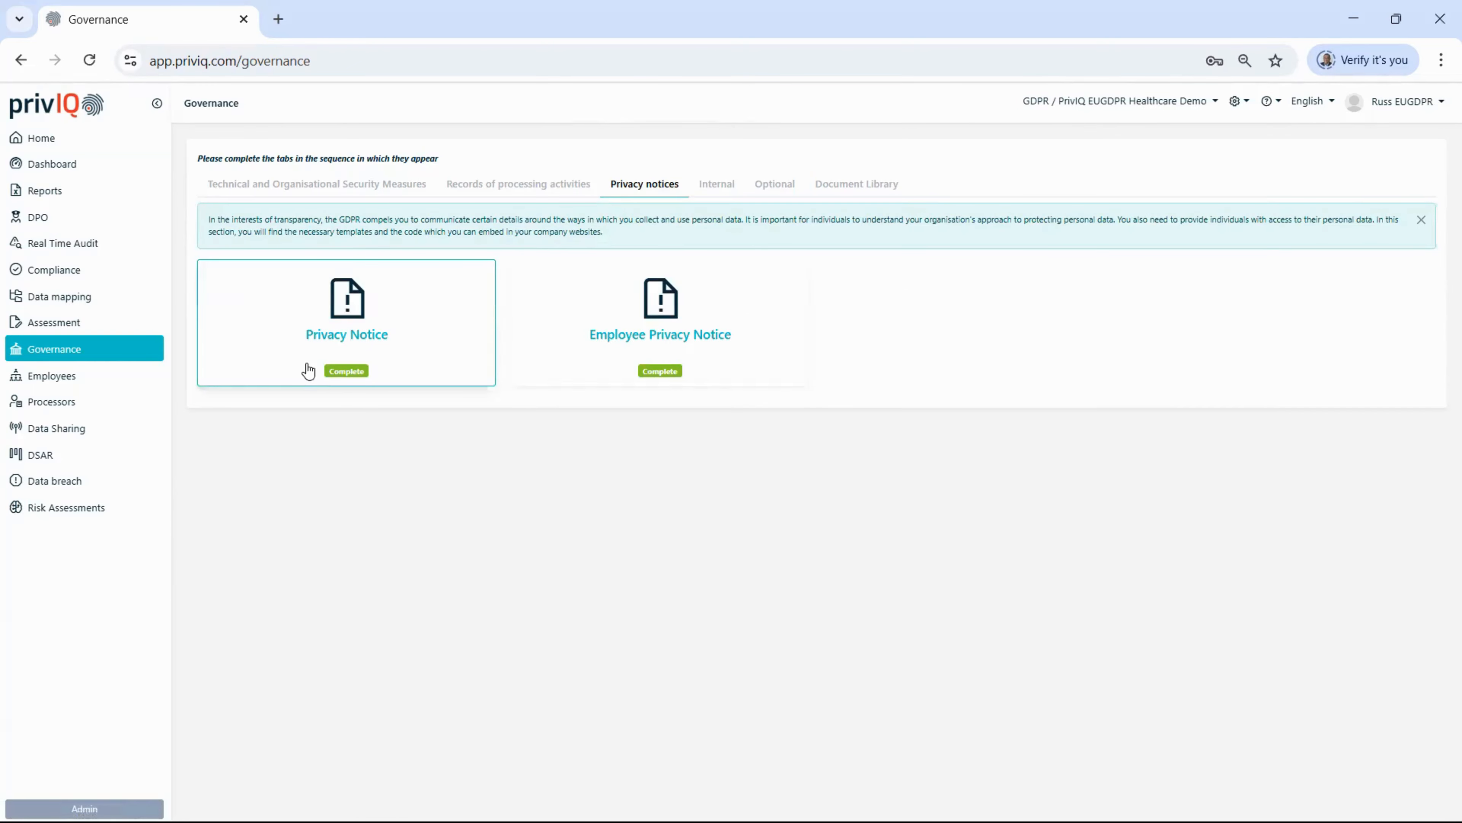
pyautogui.click(280, 323)
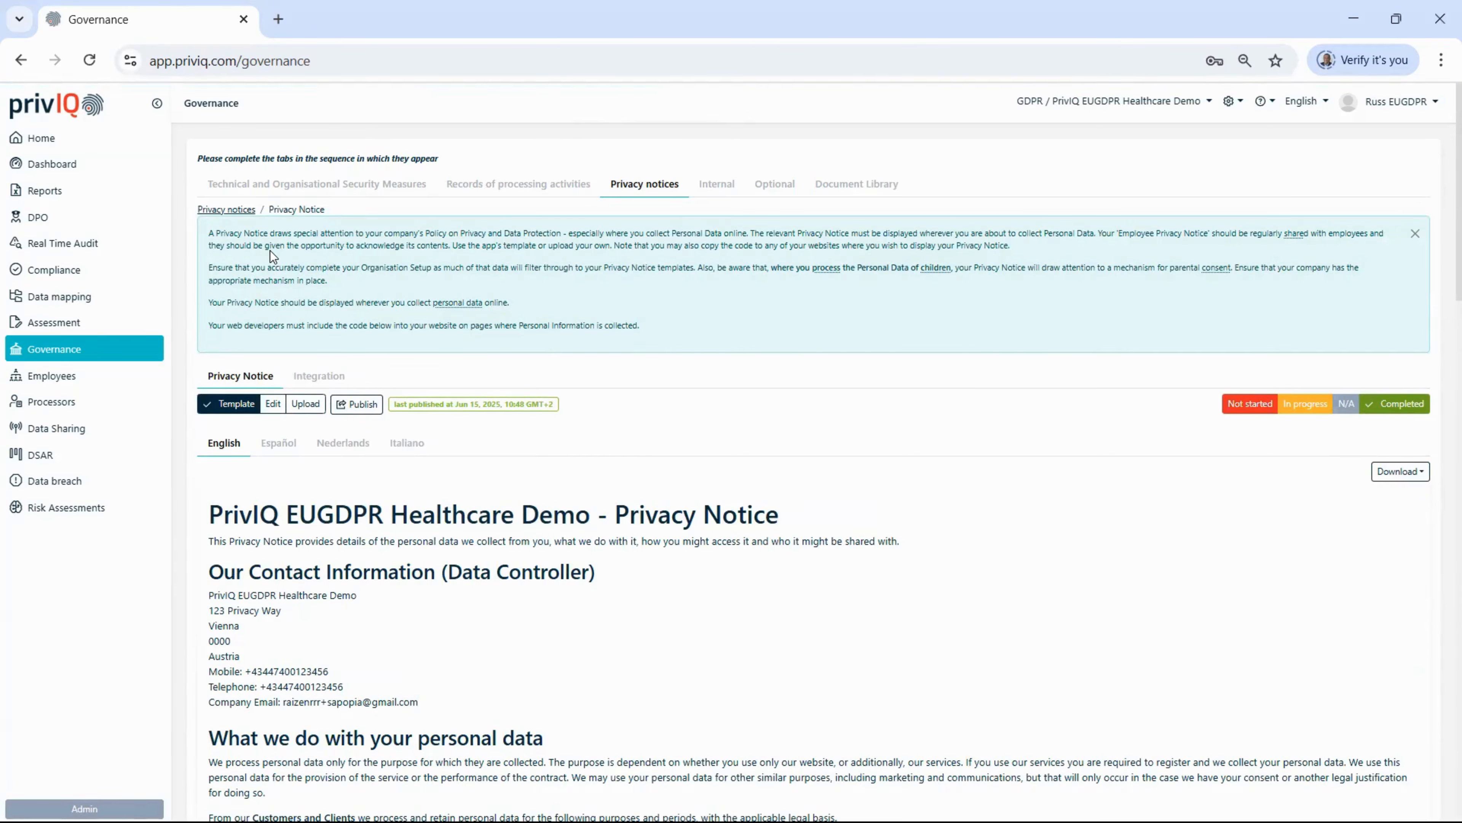
pyautogui.click(209, 210)
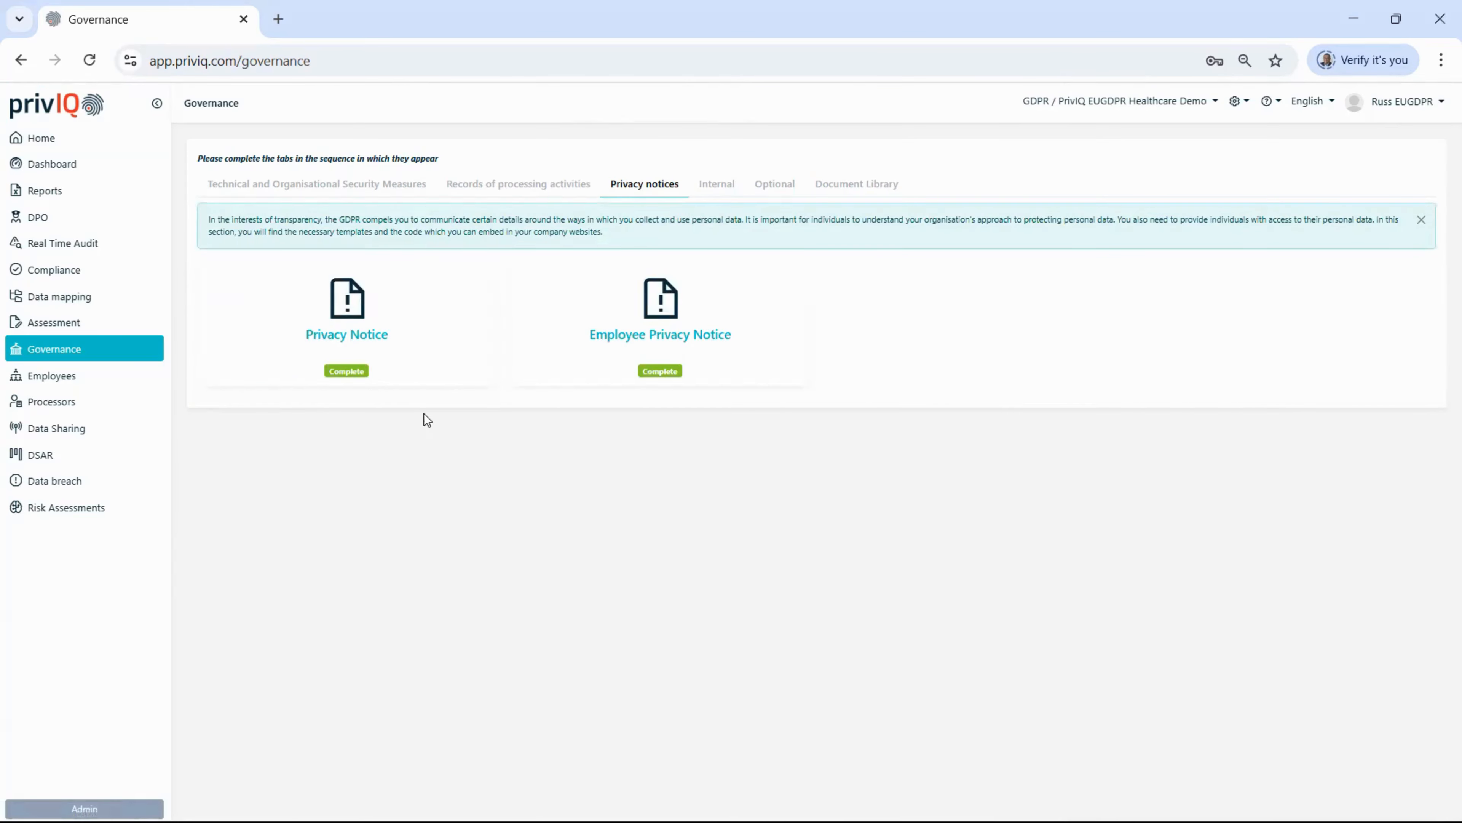
# - Publish the Employee Privacy Notice from its unpublished Español version, and check the Español and English versions
pyautogui.click(569, 302)
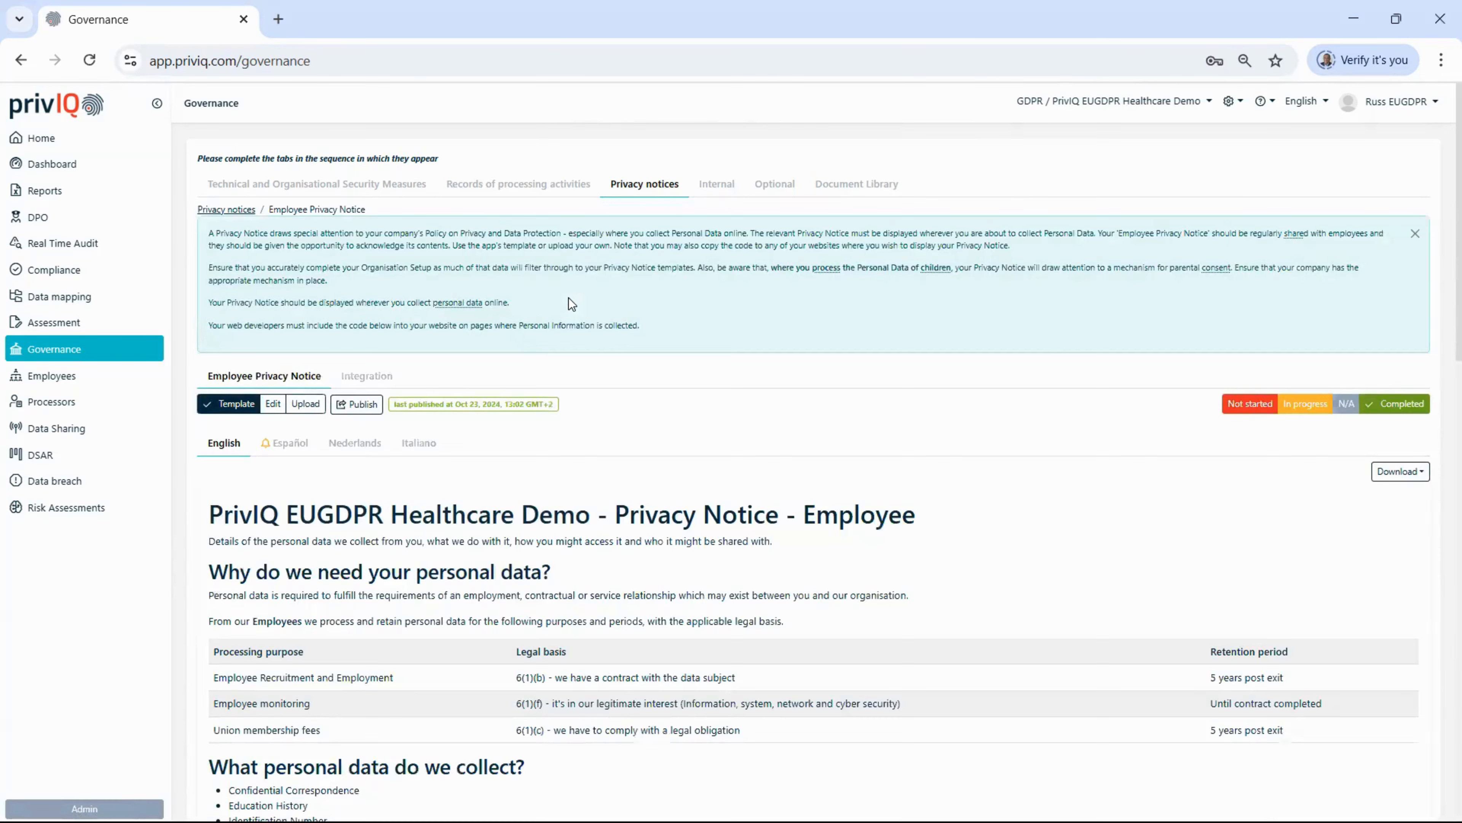
pyautogui.click(289, 448)
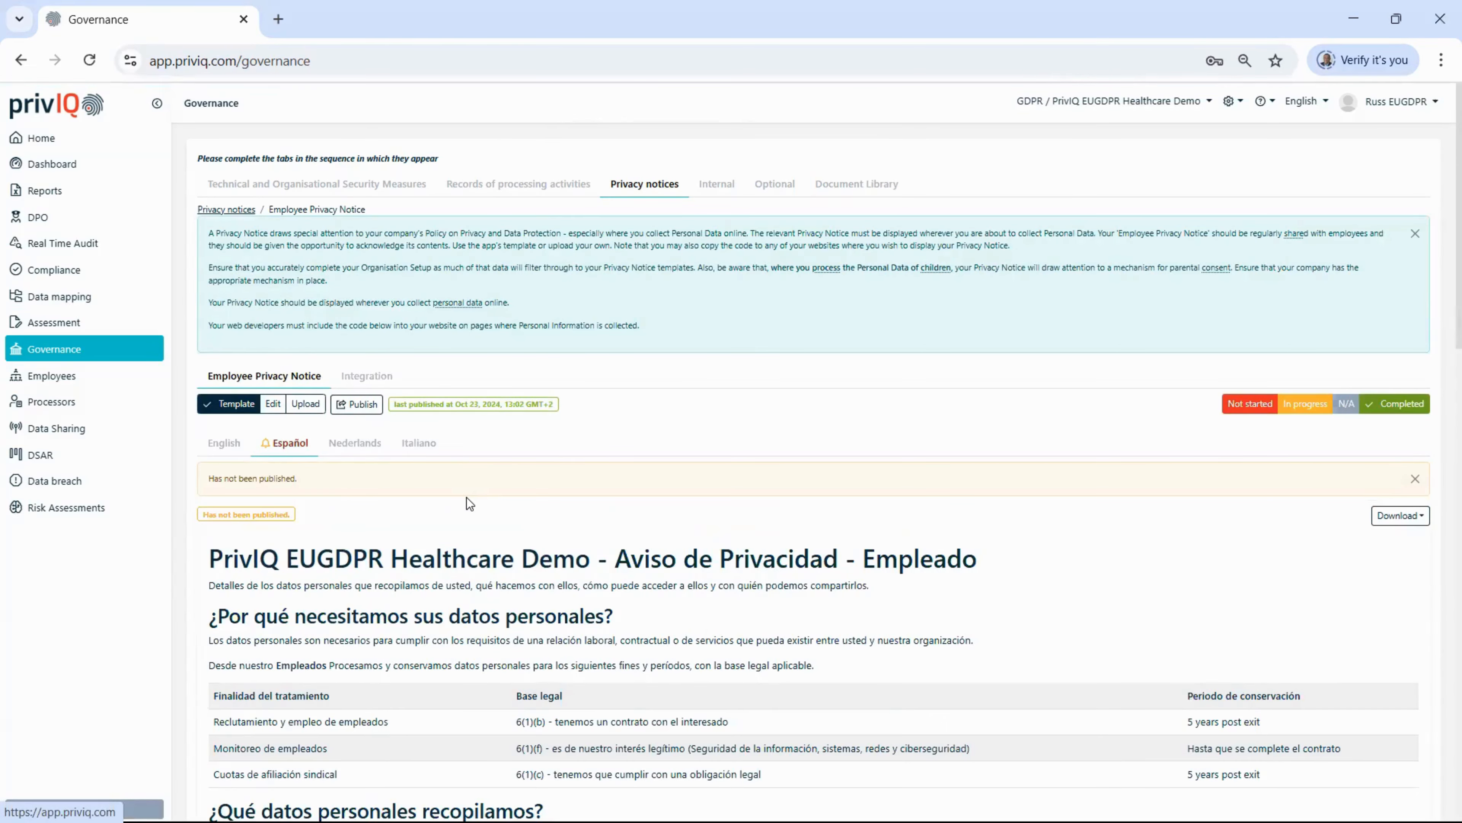
pyautogui.click(363, 405)
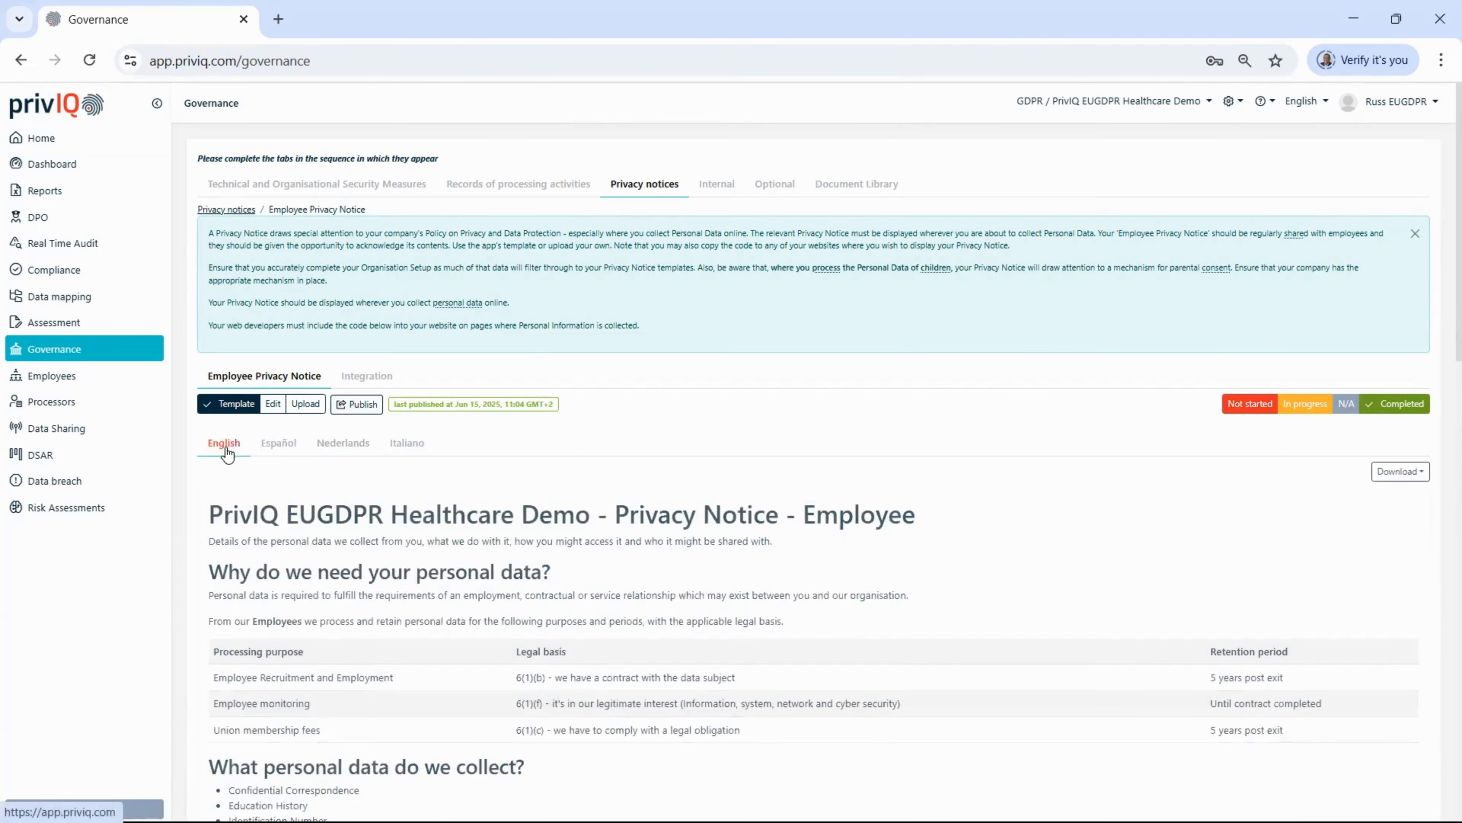
pyautogui.click(276, 447)
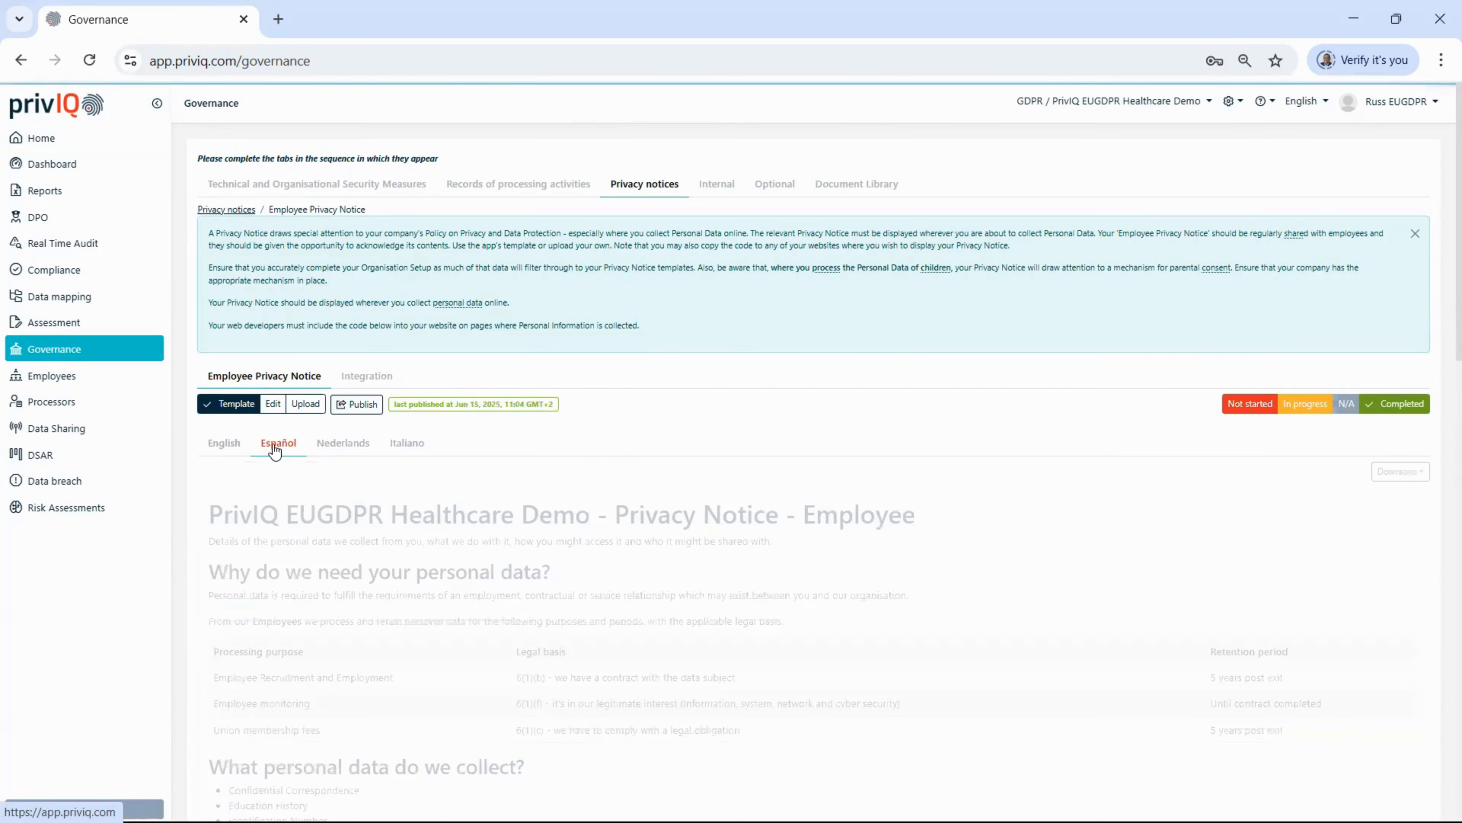
pyautogui.click(222, 446)
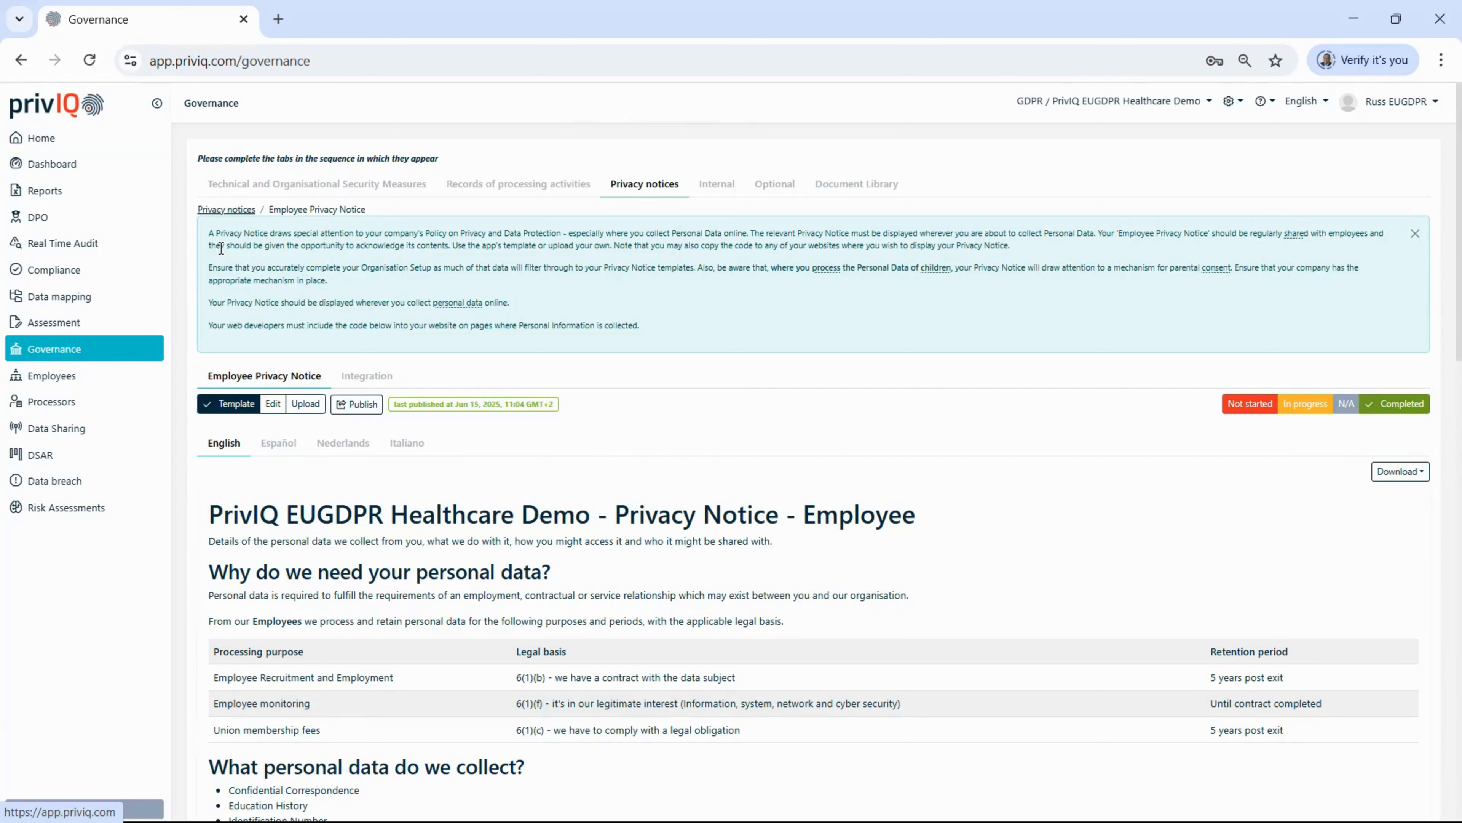
# - Review the internal governance documents, including the Data Protection Program Announcement and its completion status, and view the optional documents
pyautogui.click(717, 185)
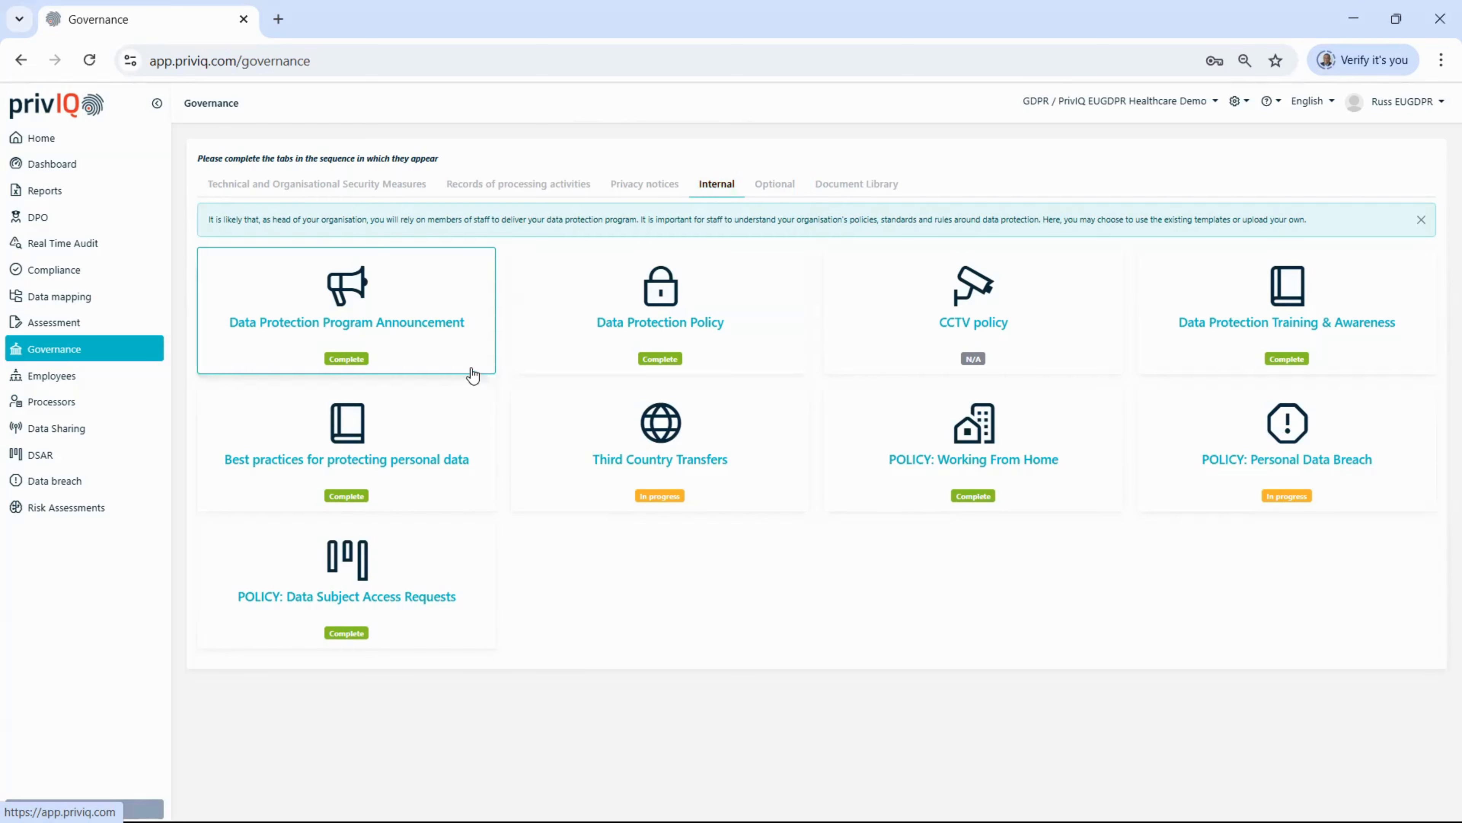
pyautogui.click(427, 282)
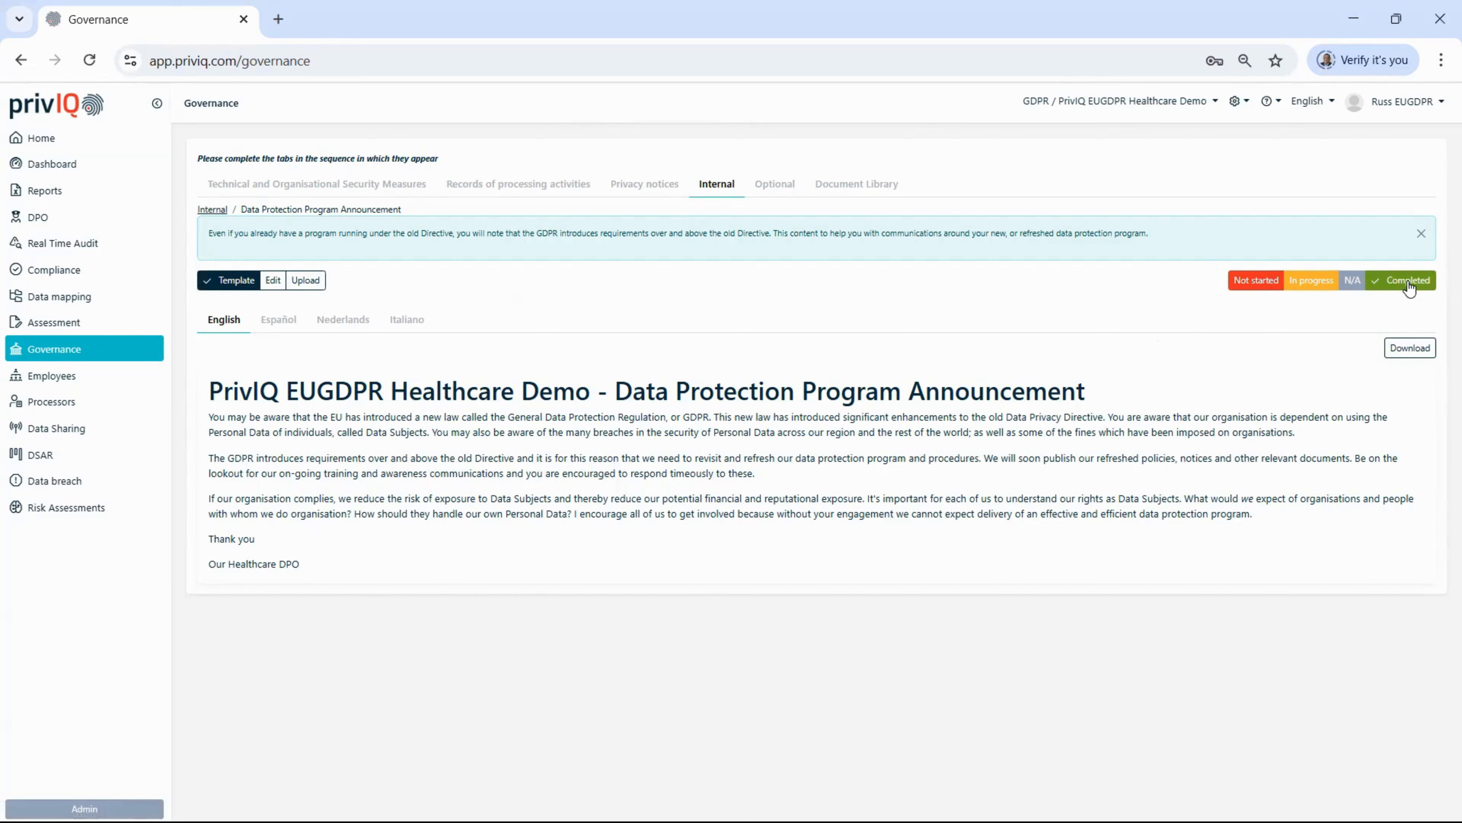
pyautogui.click(213, 209)
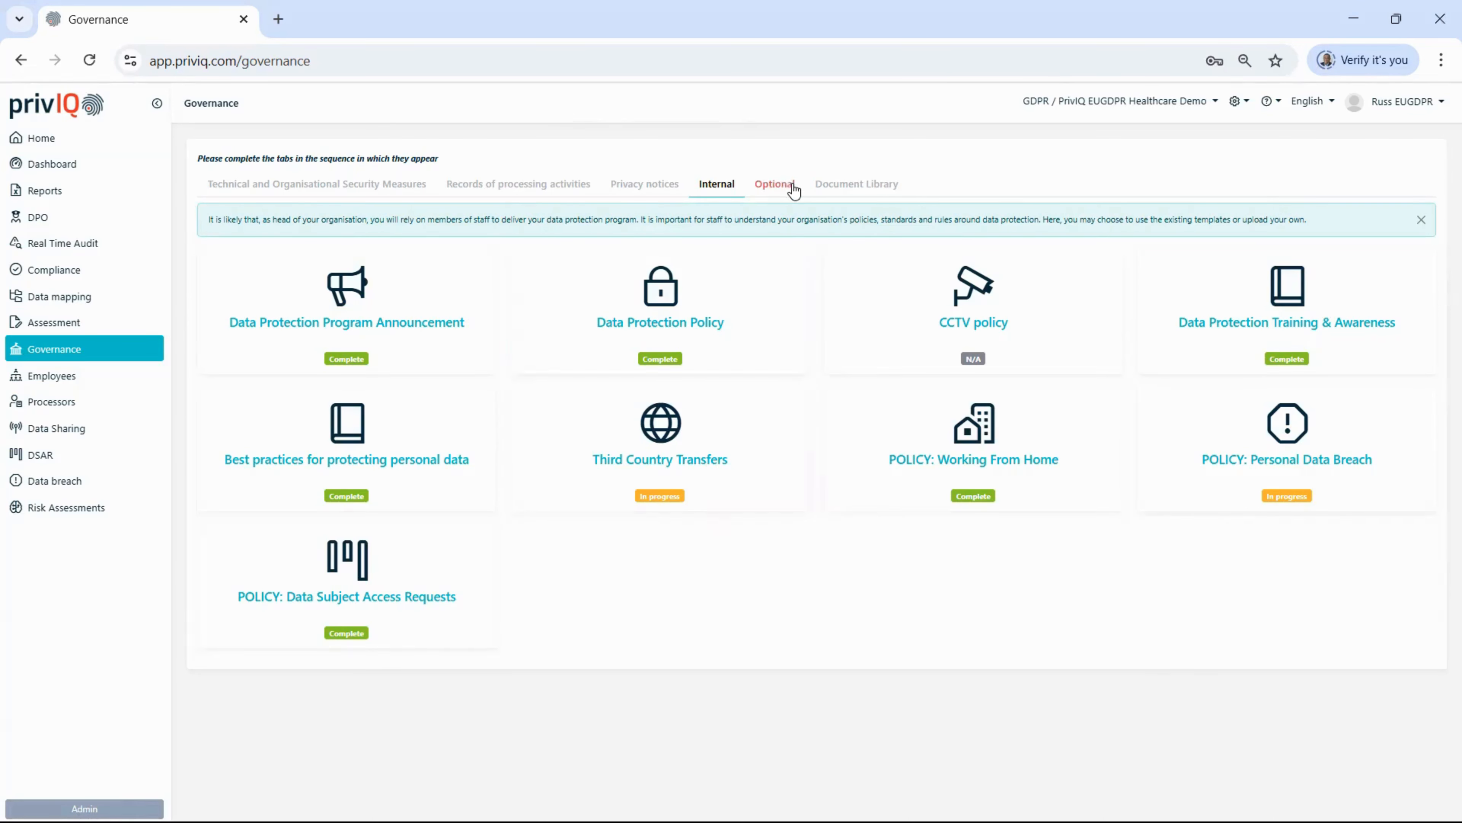
pyautogui.click(778, 189)
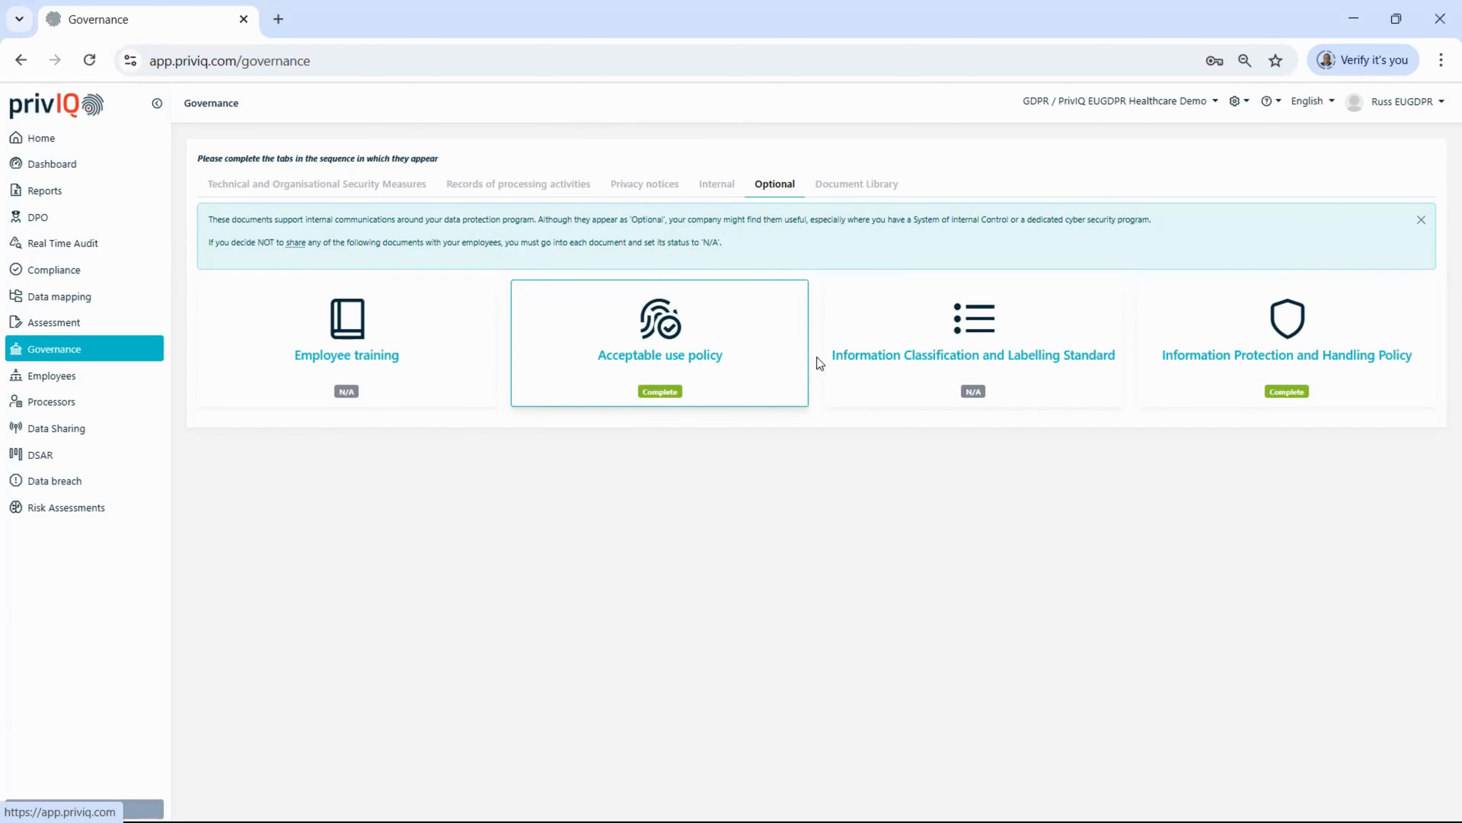
# - Open the Document Library, inspect the blank form for a new custom document, and cancel it
pyautogui.click(844, 188)
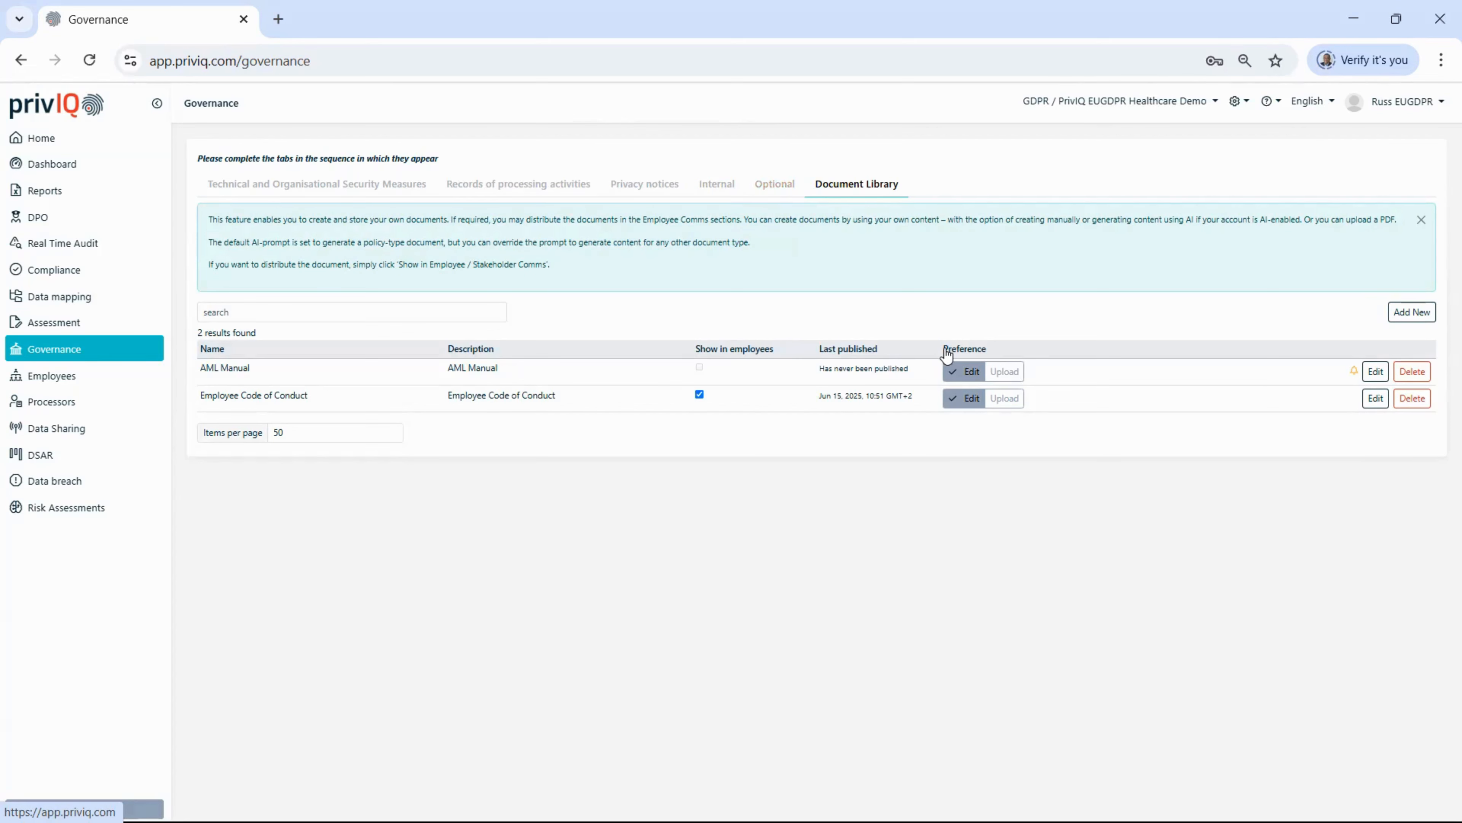
pyautogui.click(1402, 316)
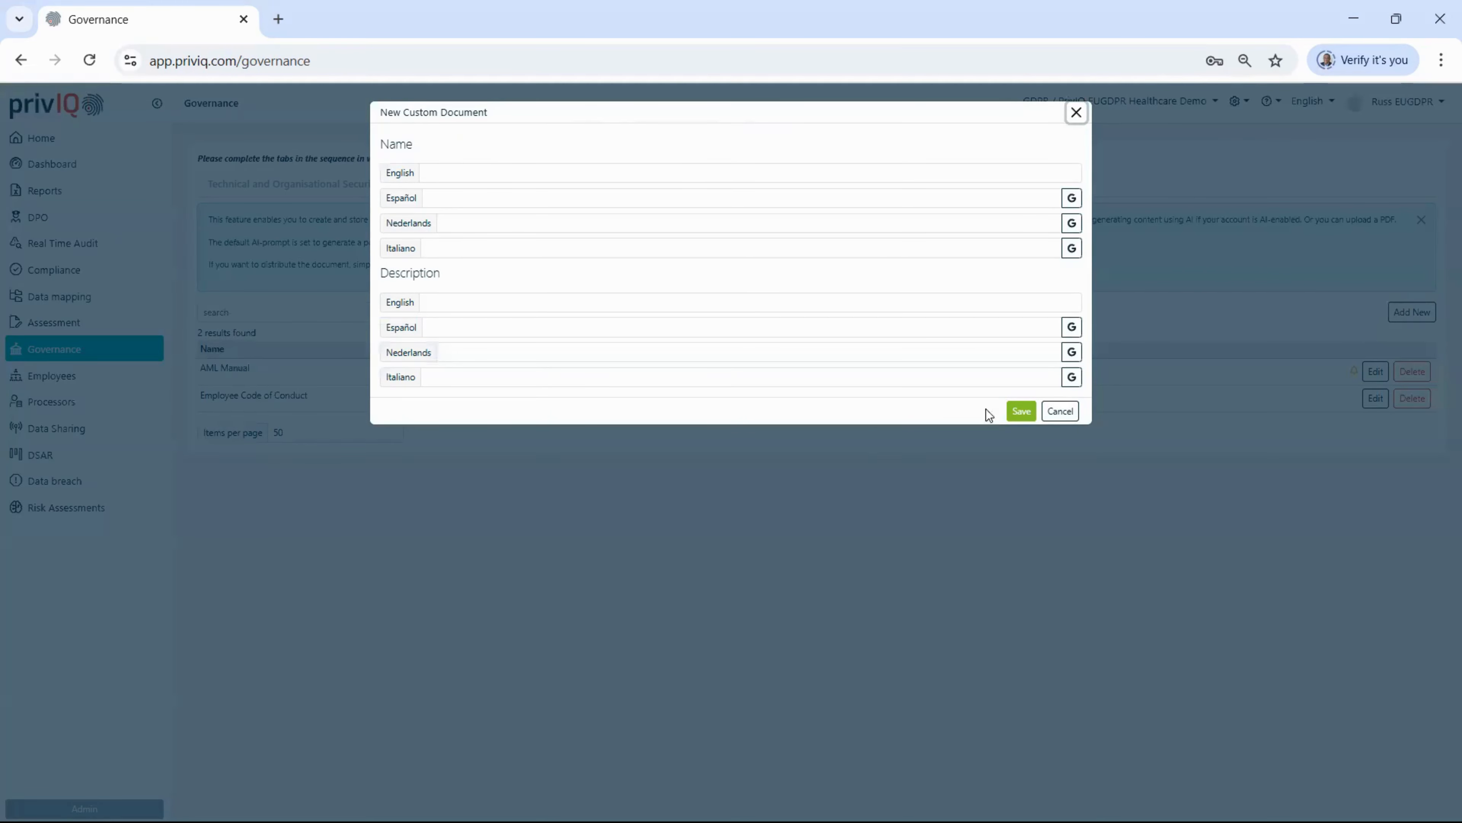
pyautogui.click(1064, 419)
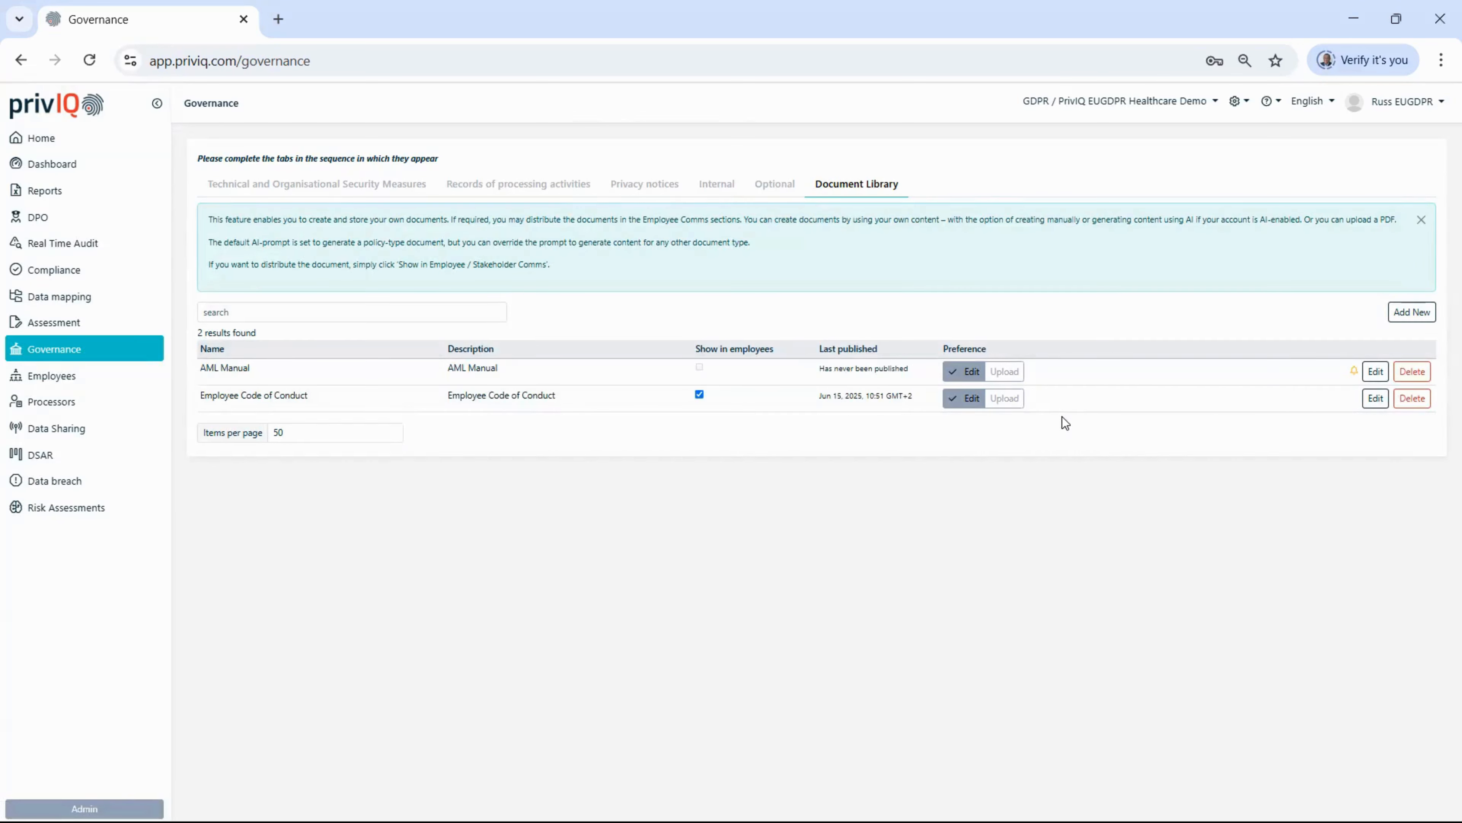
# - Open the Employee Code of Conduct custom document for editing and examine its translations, generation prompt and content
pyautogui.click(1370, 404)
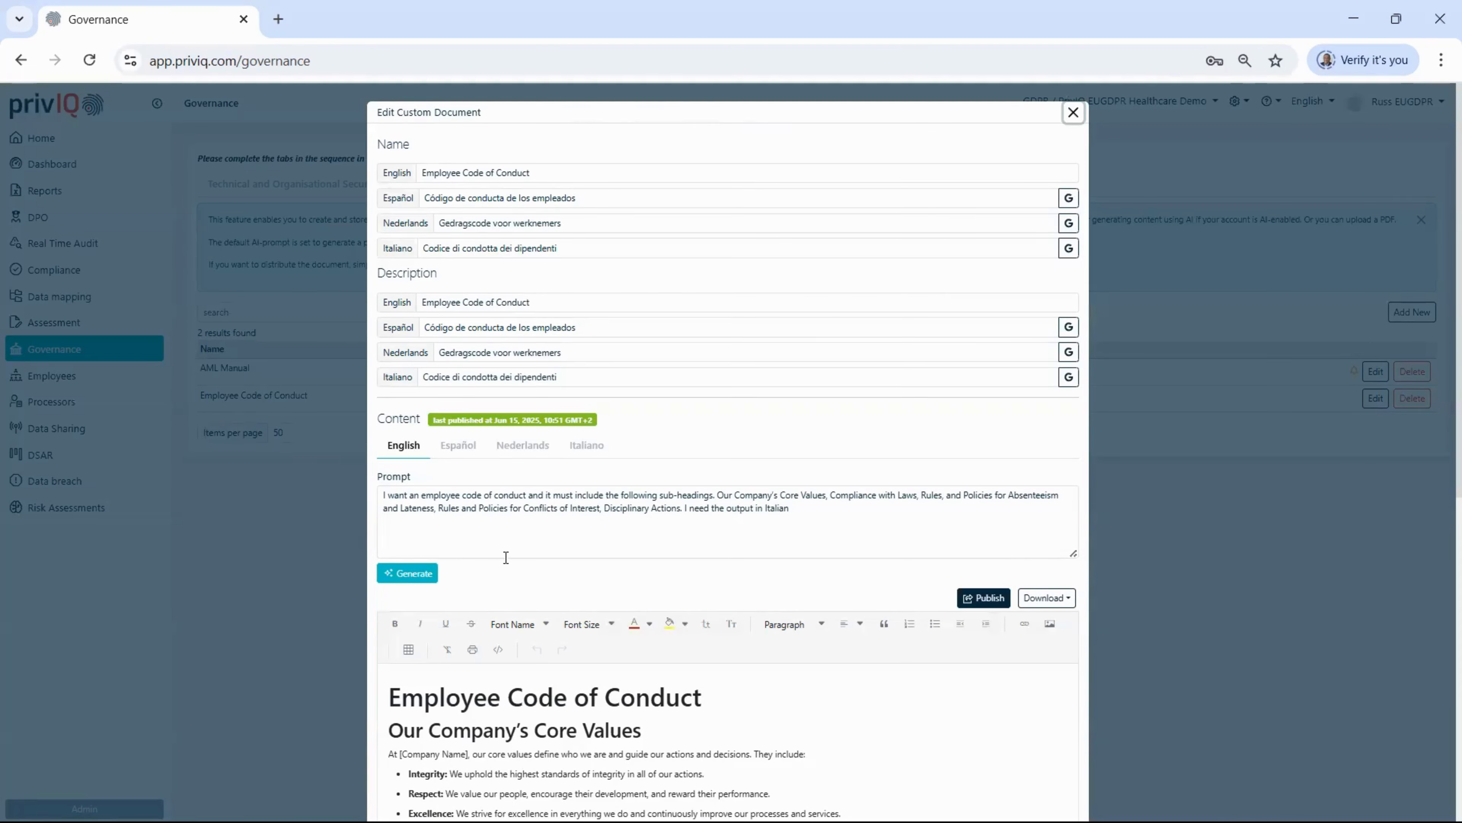
pyautogui.scroll(-3, 512, 507)
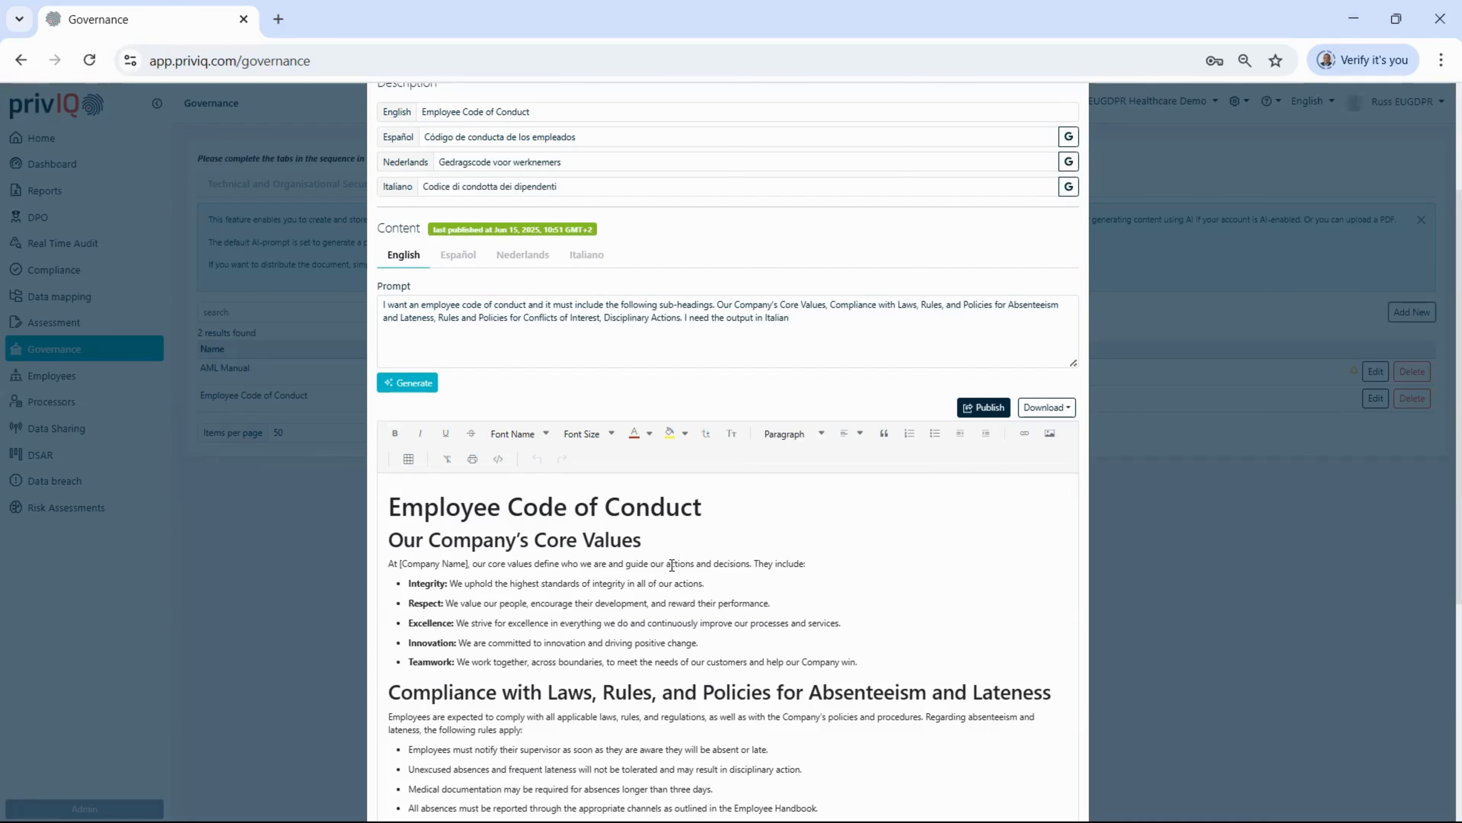
pyautogui.scroll(-2, 672, 565)
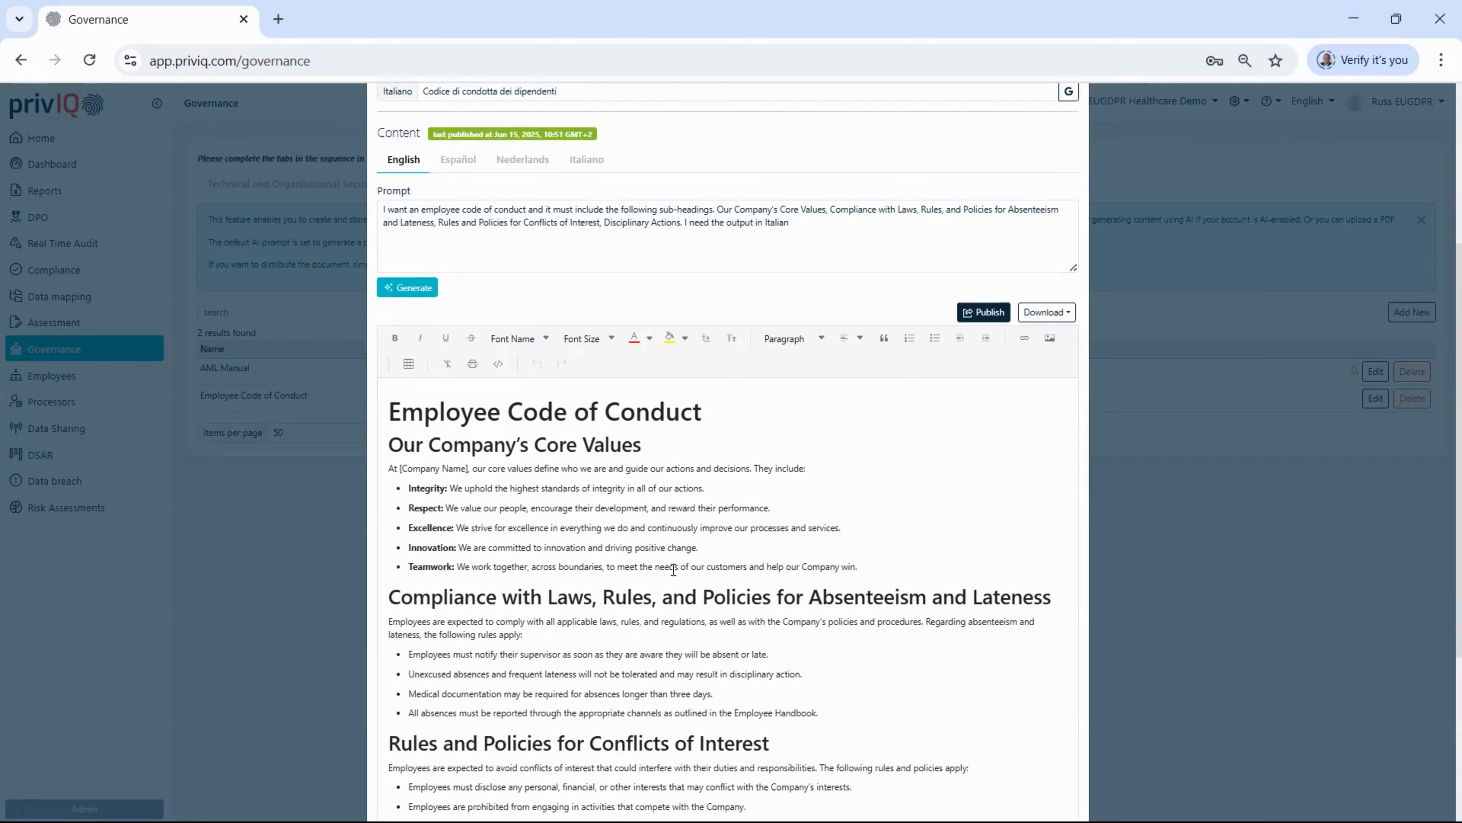
# - Review the translated names and descriptions of the Employee Code of Conduct document and close its editor
pyautogui.scroll(5, 701, 533)
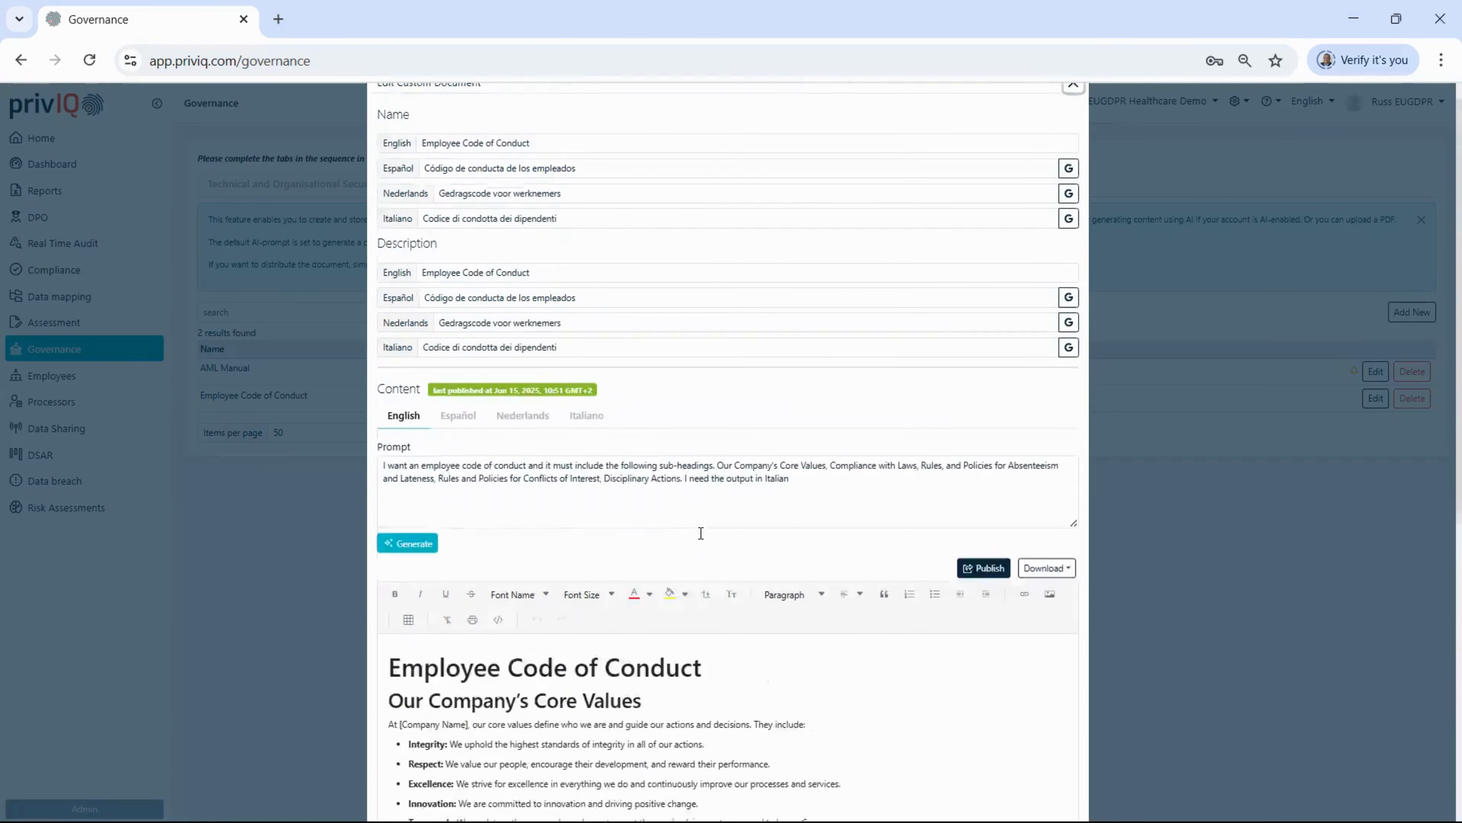
pyautogui.scroll(1, 700, 533)
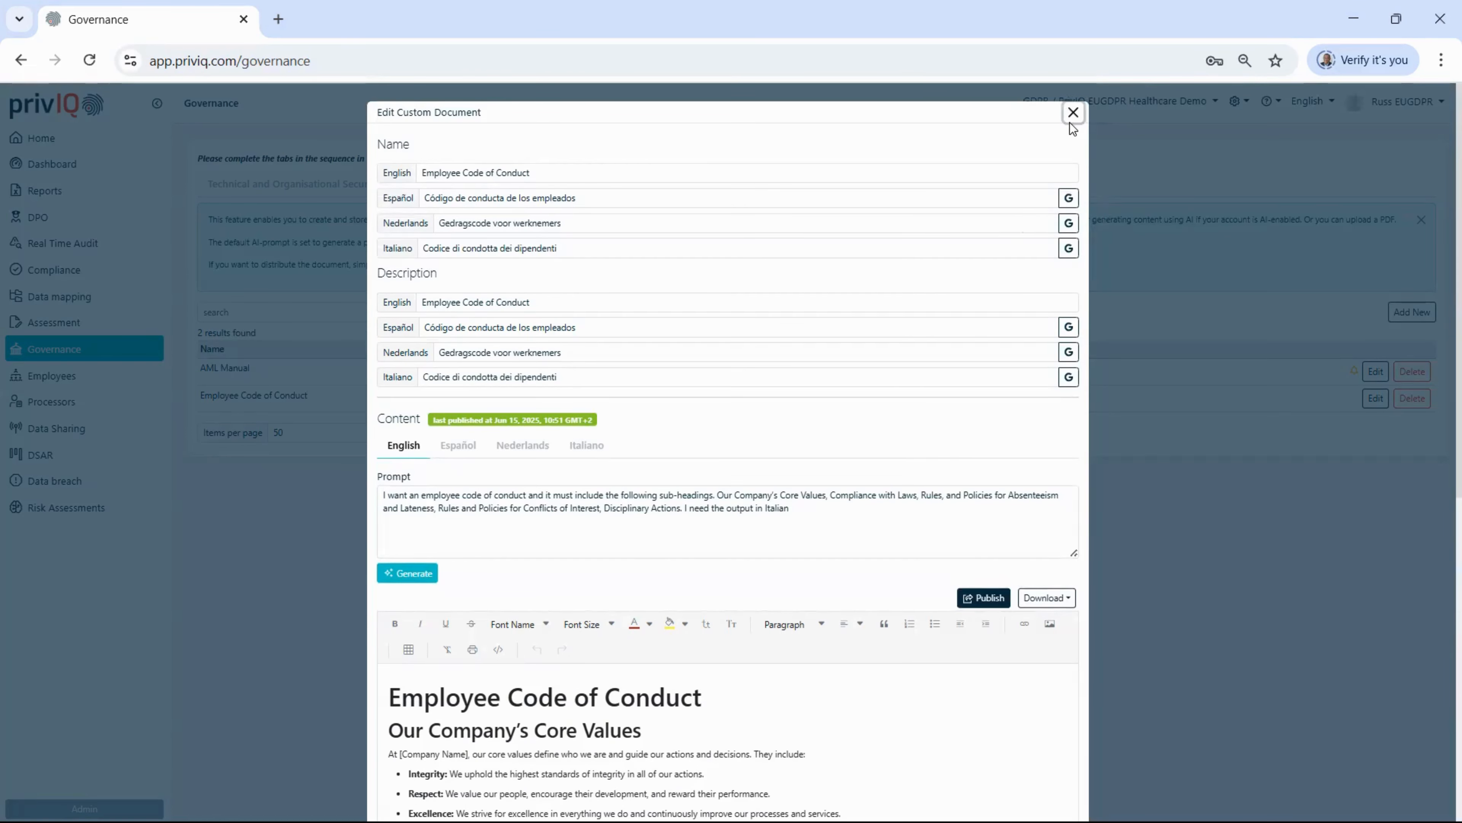
pyautogui.click(1082, 109)
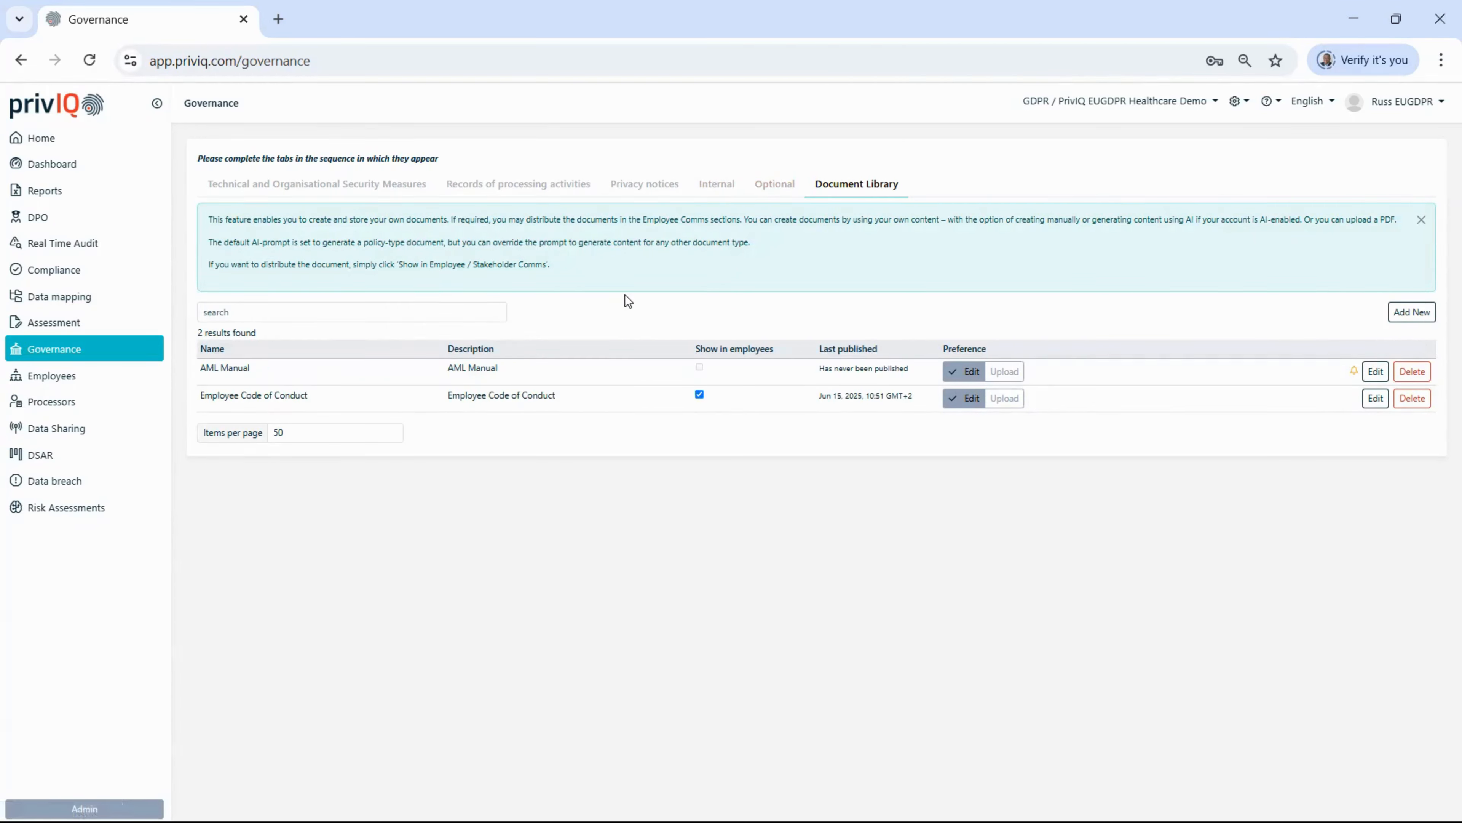
# - Return to the Home overview and open the employee Compliance list from the Employees module
pyautogui.click(44, 142)
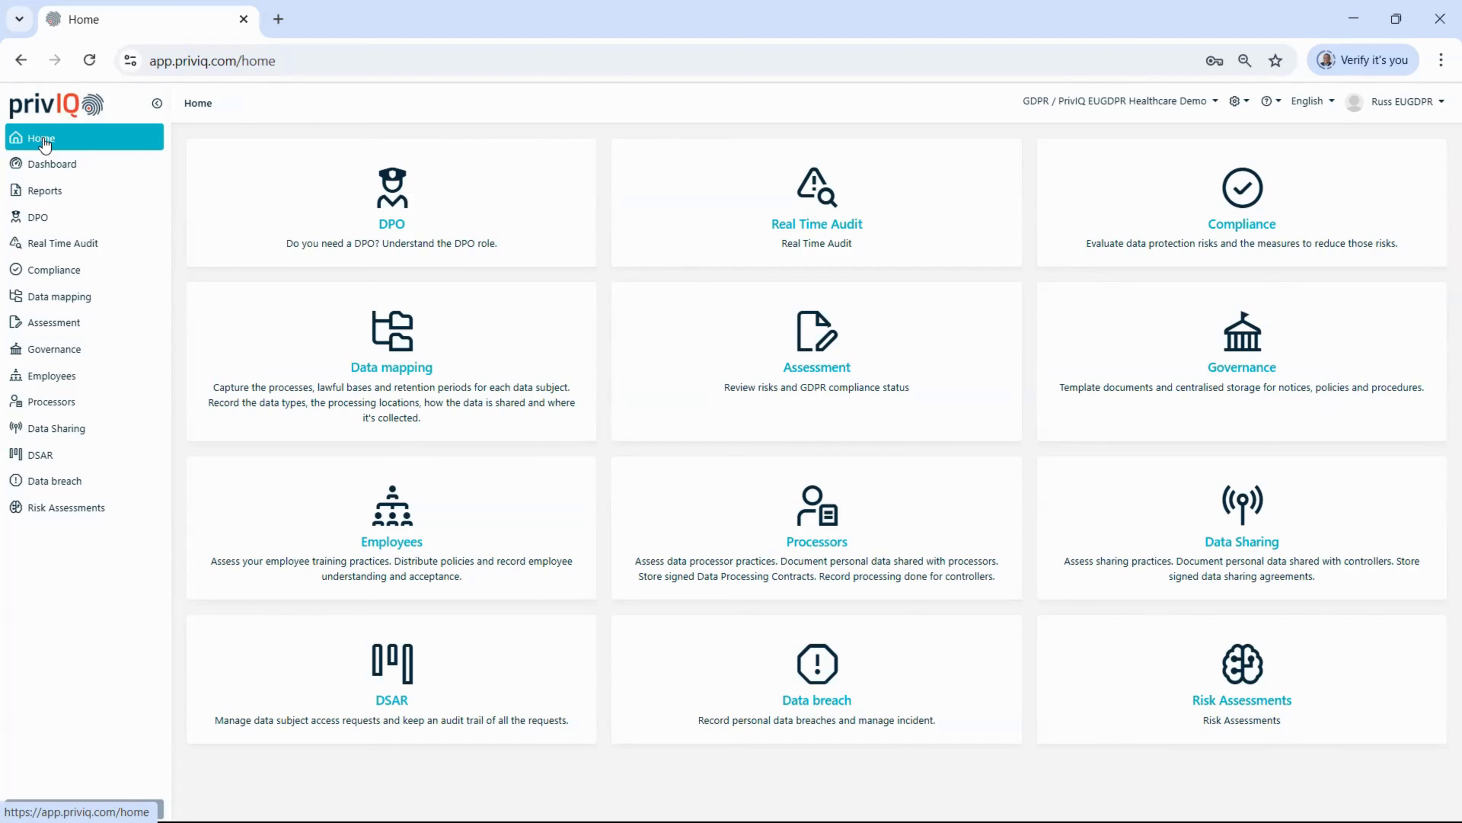
pyautogui.click(263, 498)
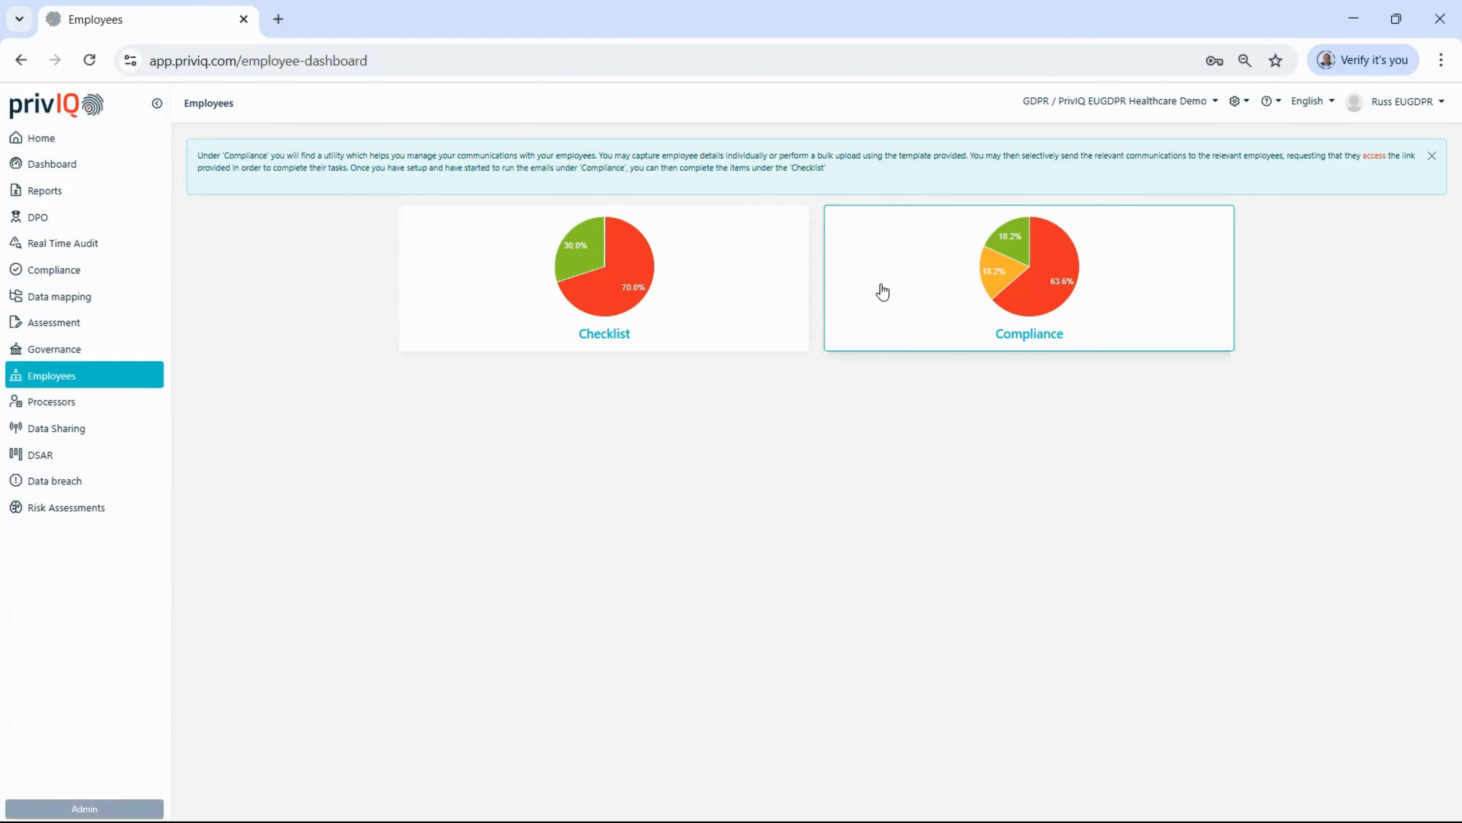
pyautogui.click(921, 281)
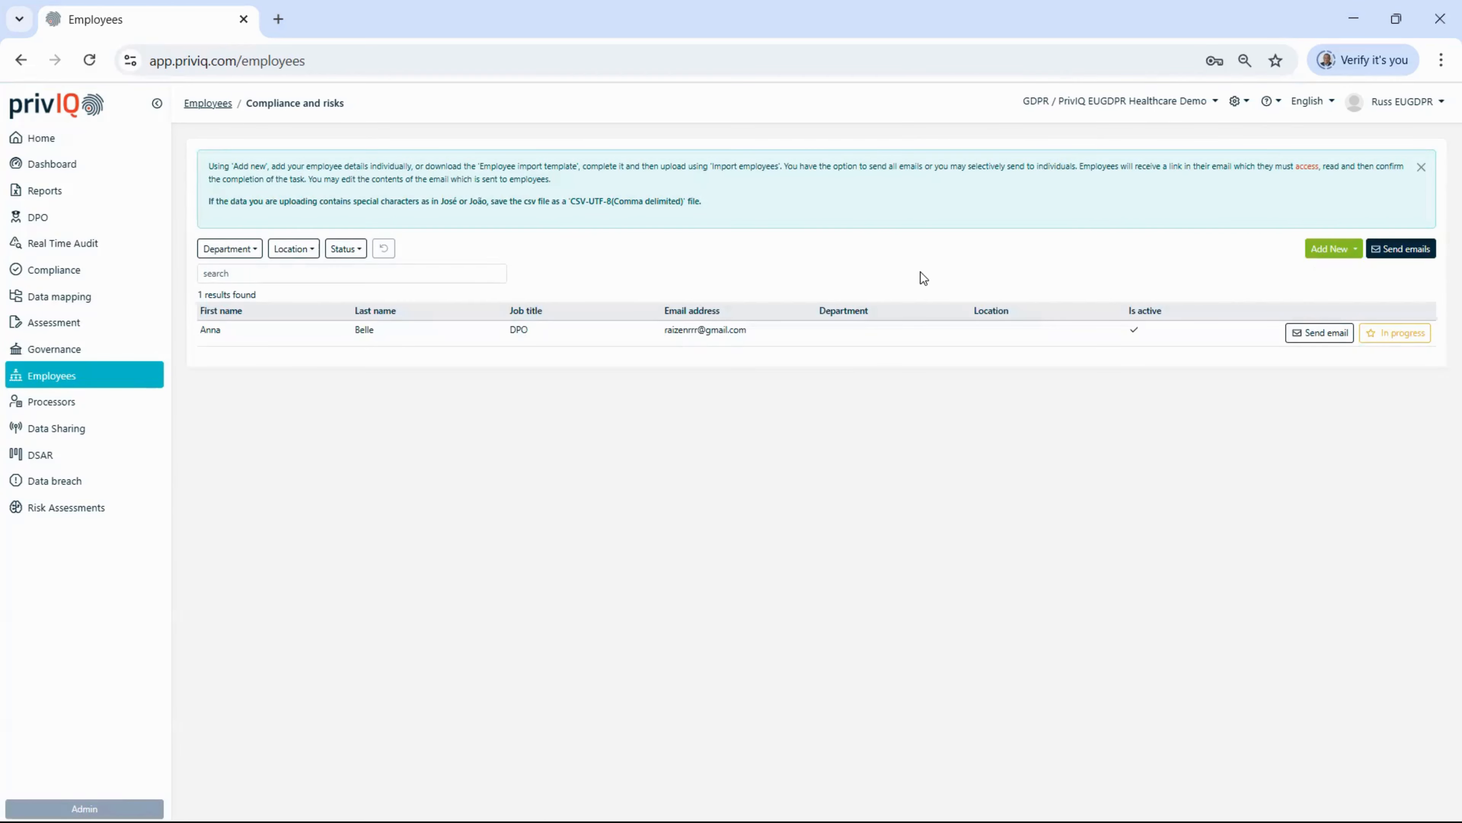
# - Inspect the blank form for a new employee and the bulk compliance email form, cancelling both
pyautogui.click(1349, 258)
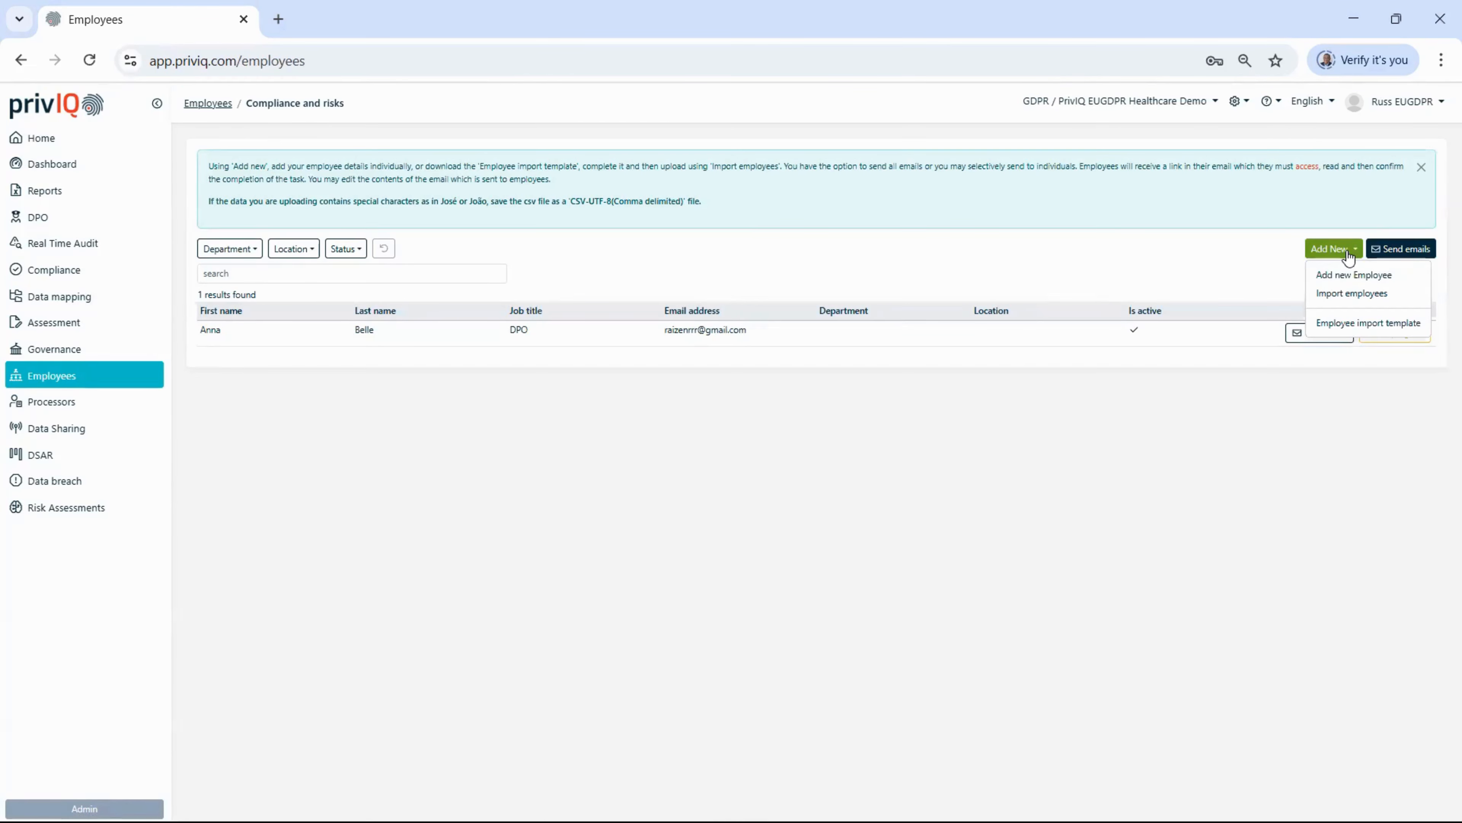
pyautogui.click(1348, 275)
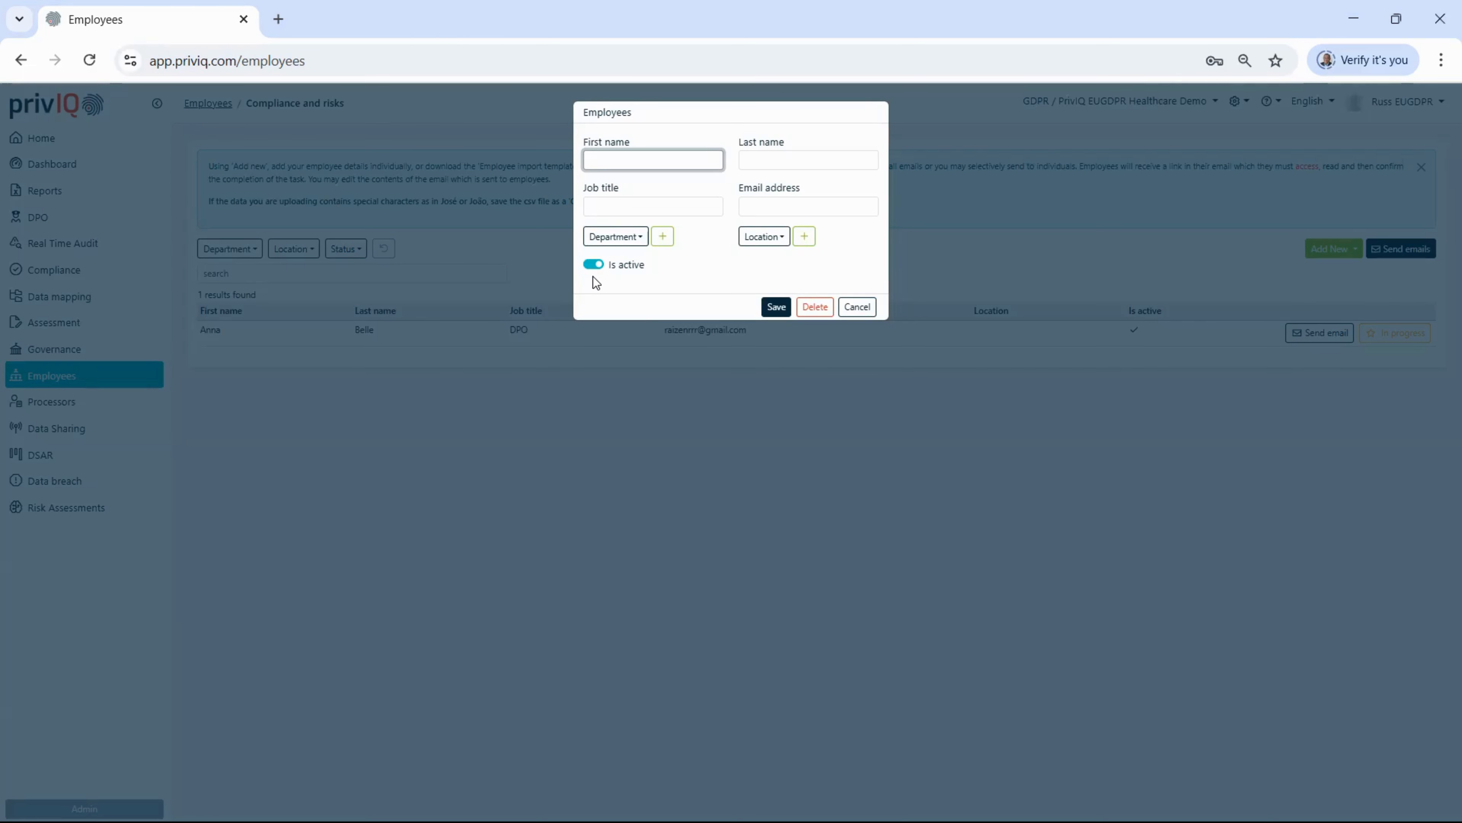
pyautogui.click(857, 307)
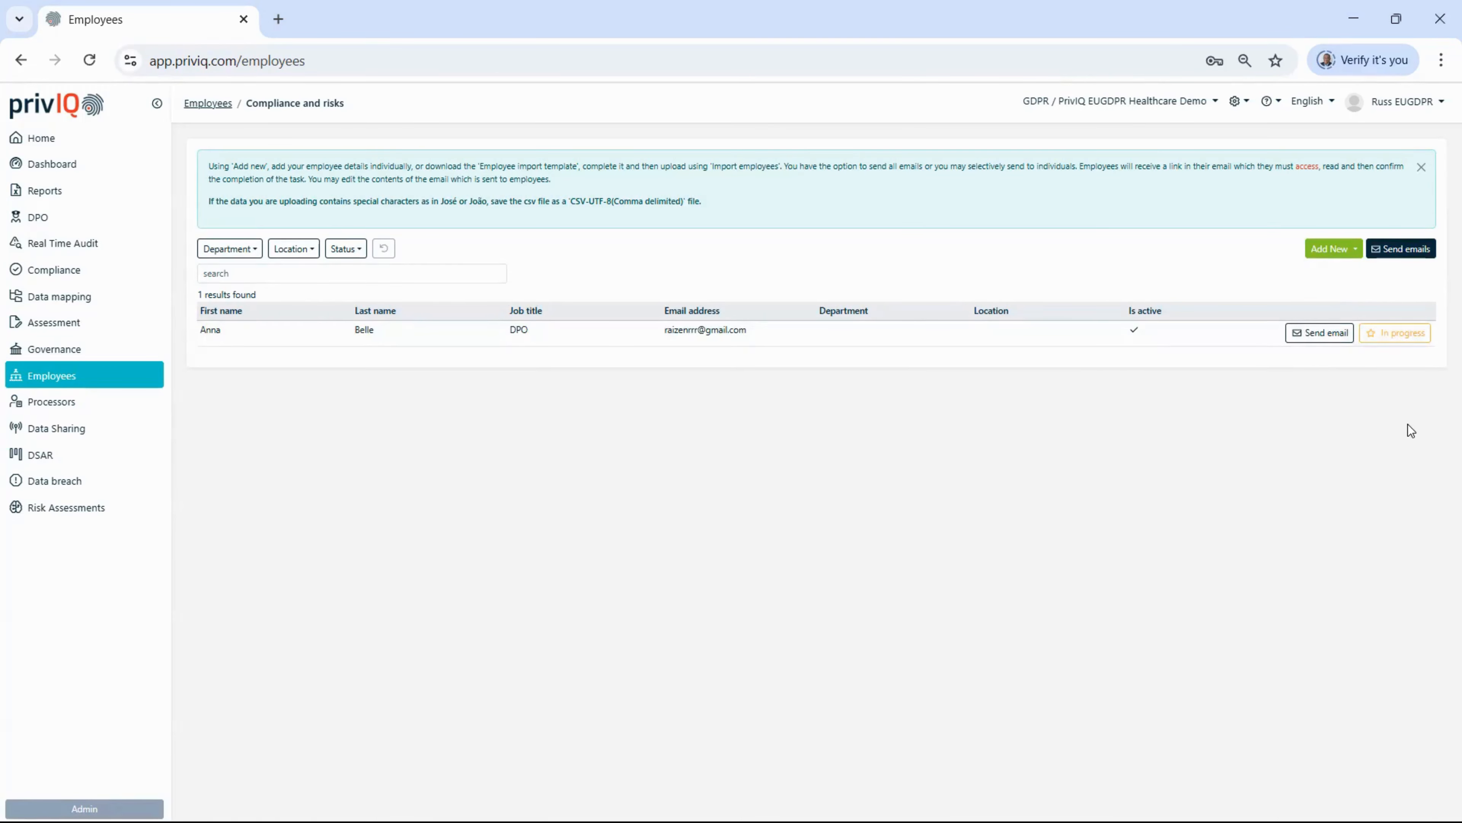
pyautogui.click(1409, 251)
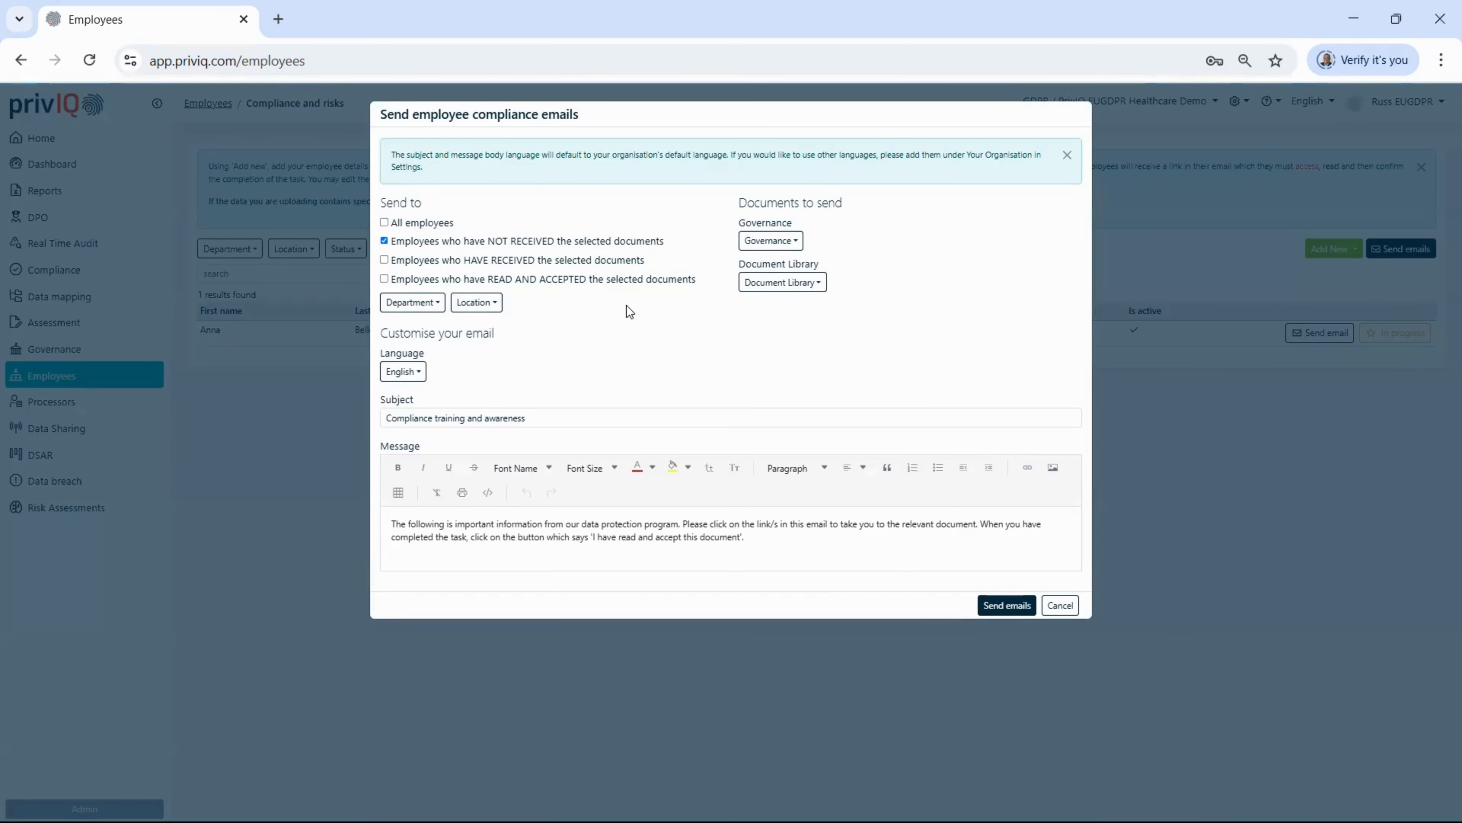
pyautogui.click(1060, 606)
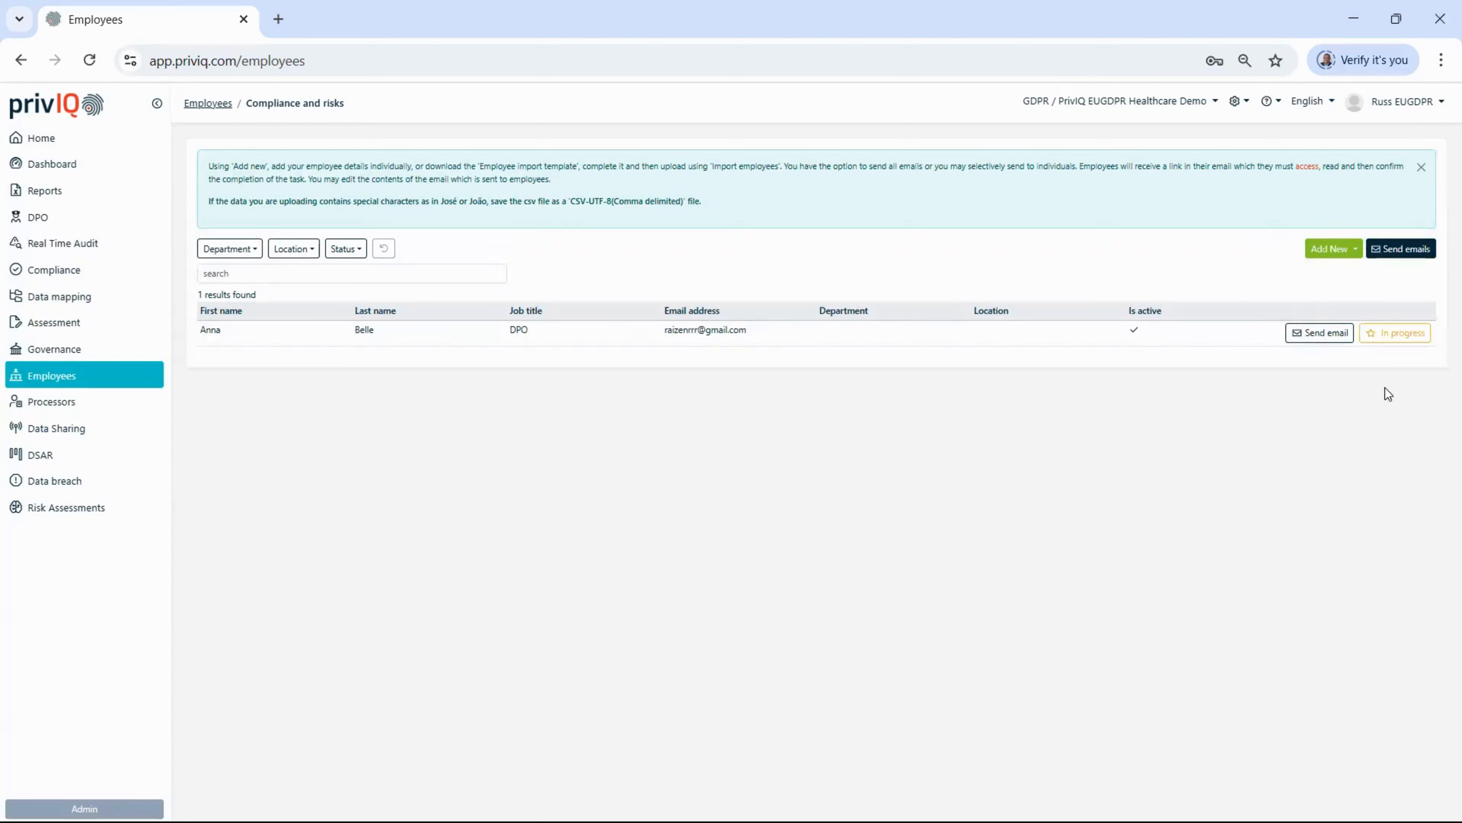
# - Open the individual compliance email for the DPO employee, examine the selectable Governance and Document Library documents, and cancel it
pyautogui.click(1332, 338)
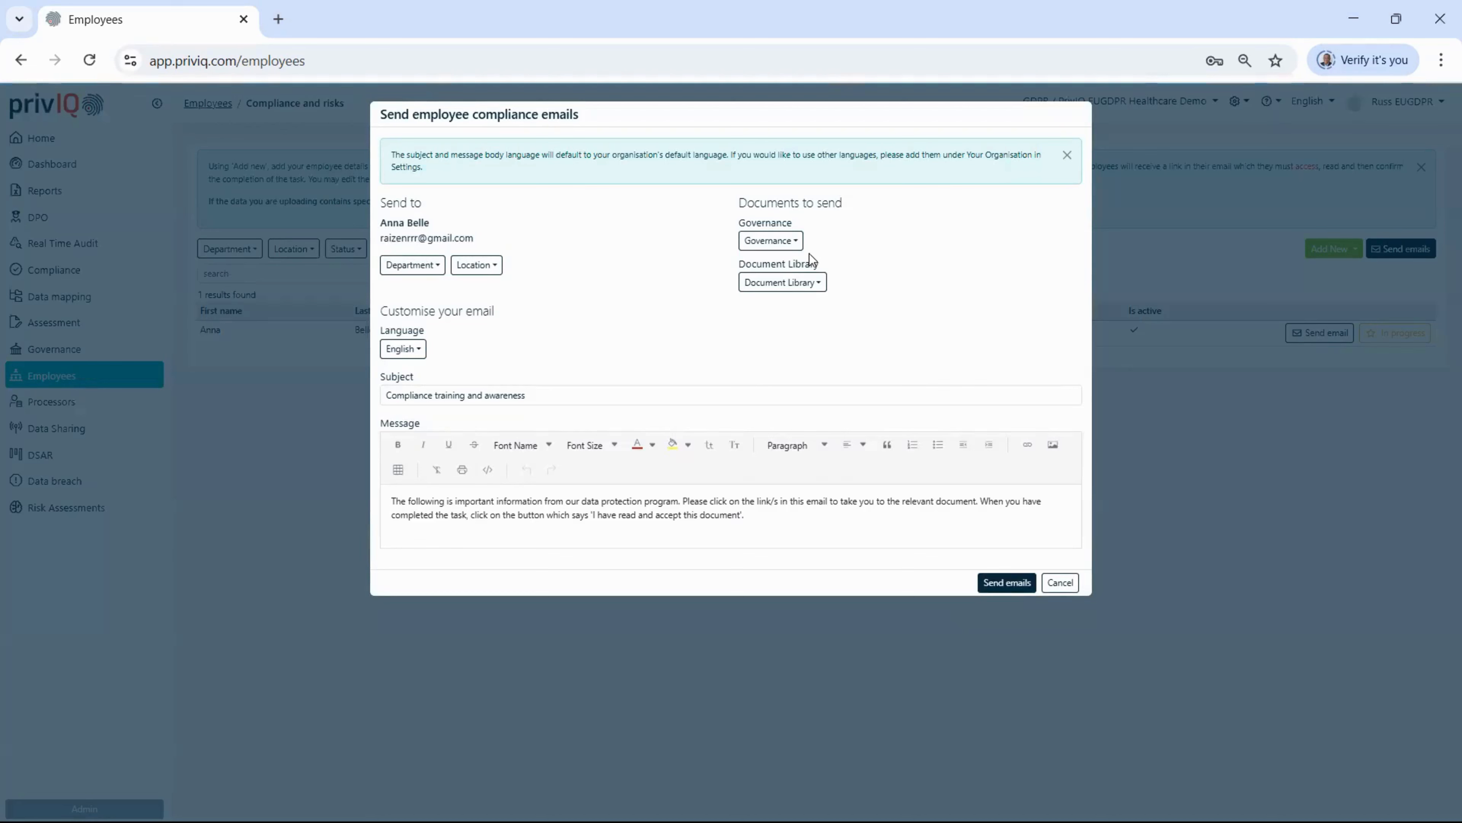
pyautogui.click(789, 241)
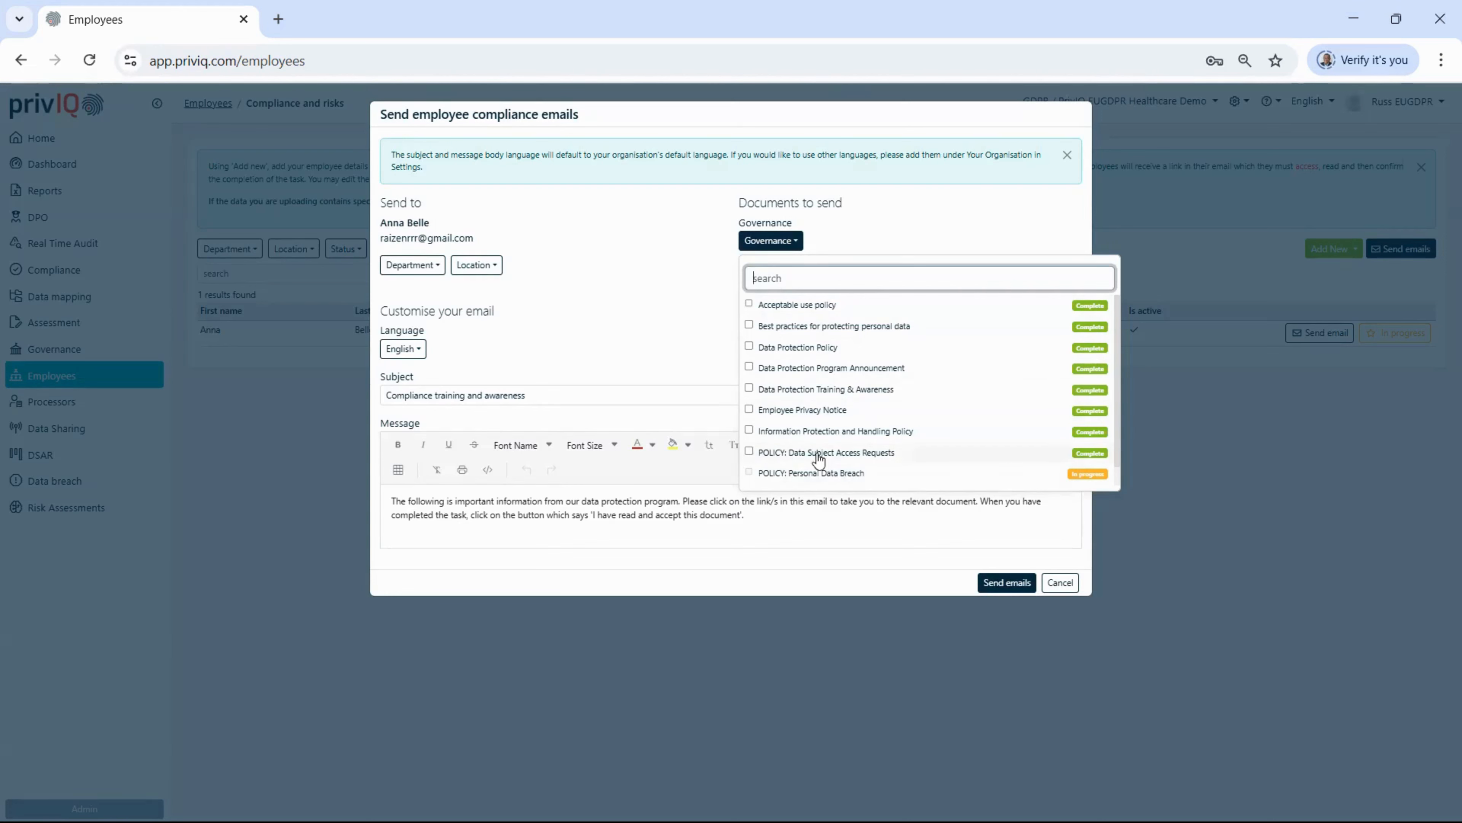
pyautogui.scroll(-1, 852, 447)
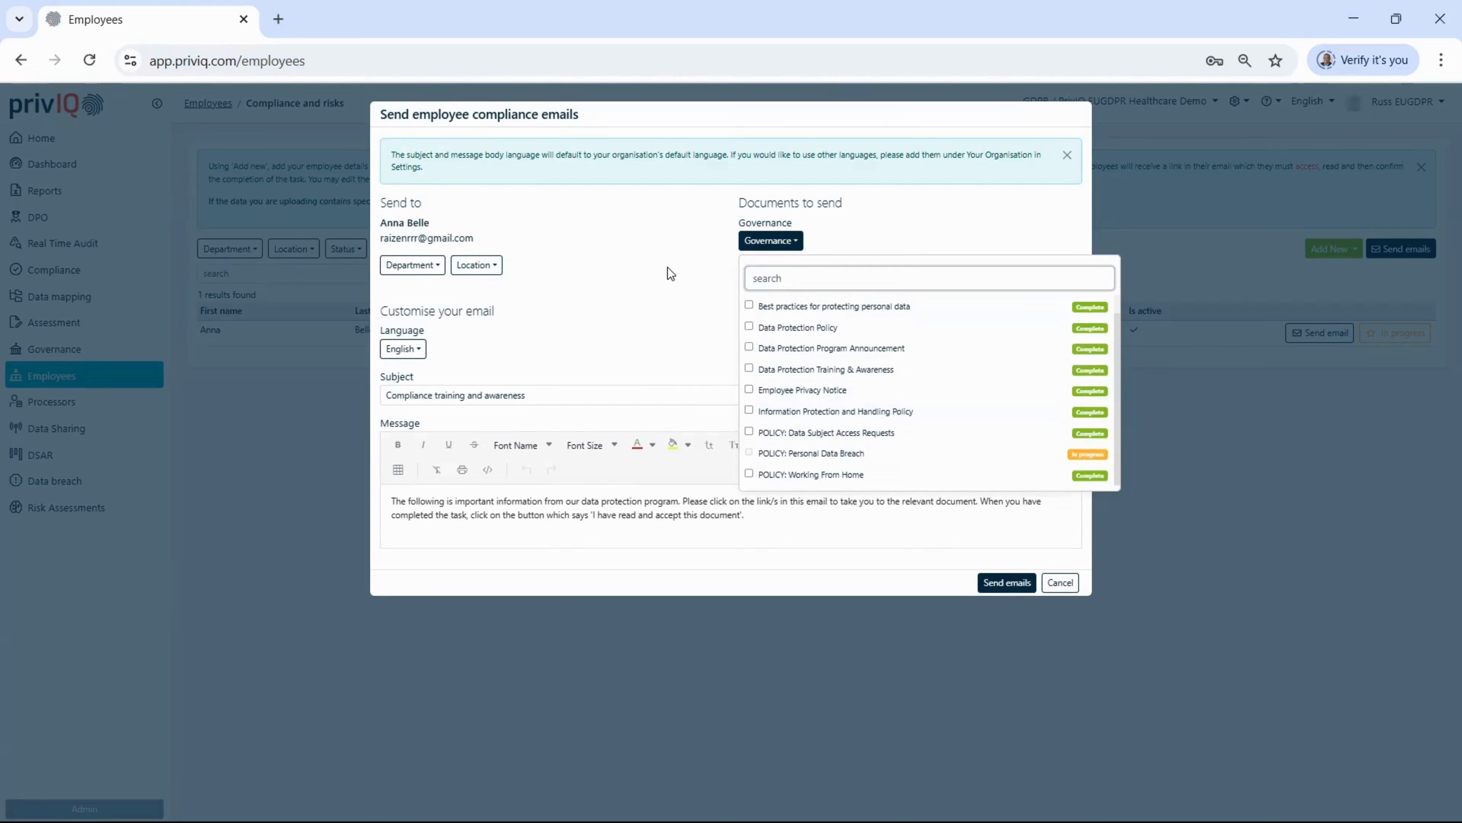
pyautogui.click(719, 297)
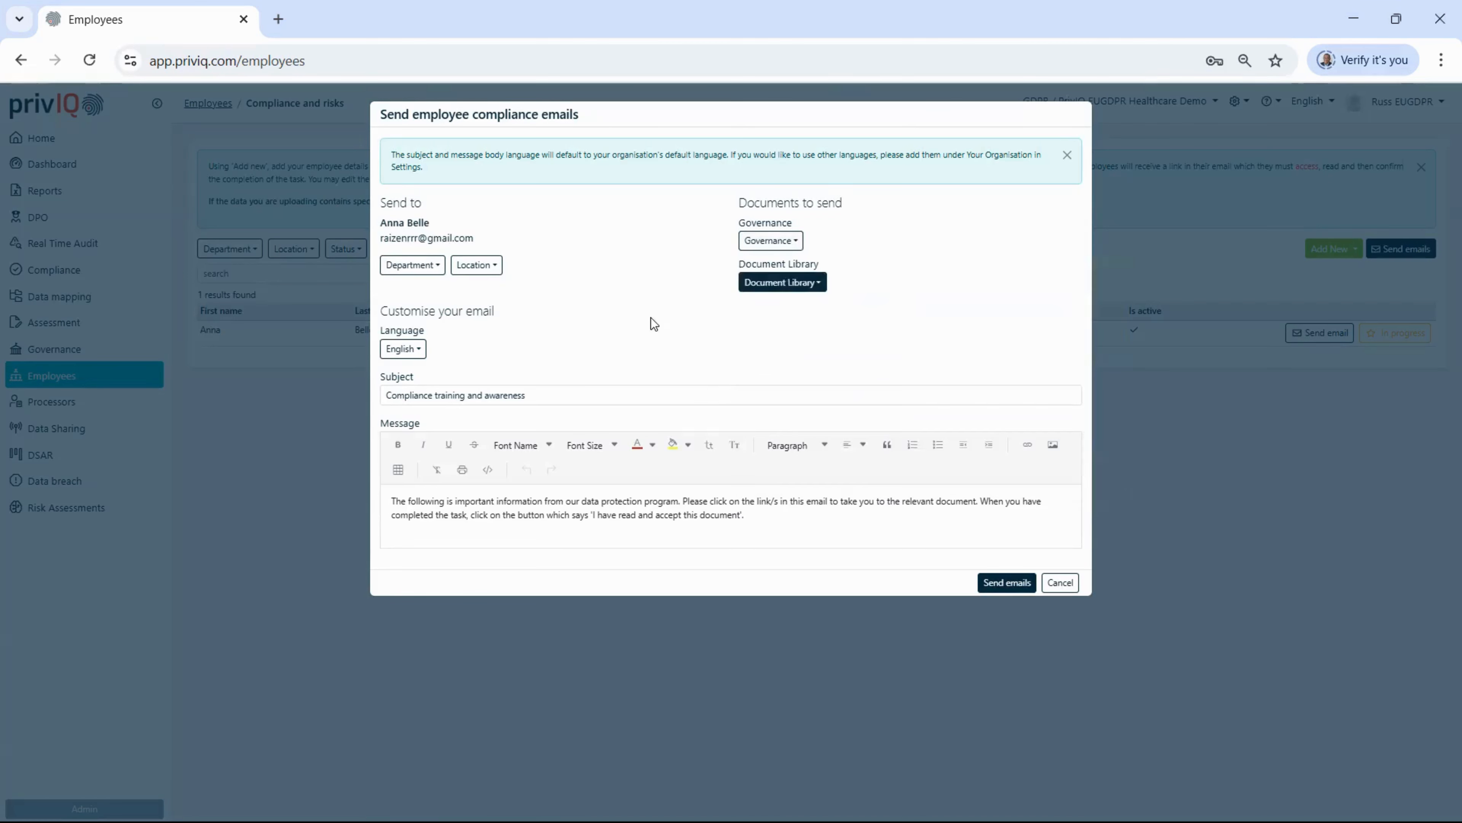
pyautogui.click(772, 283)
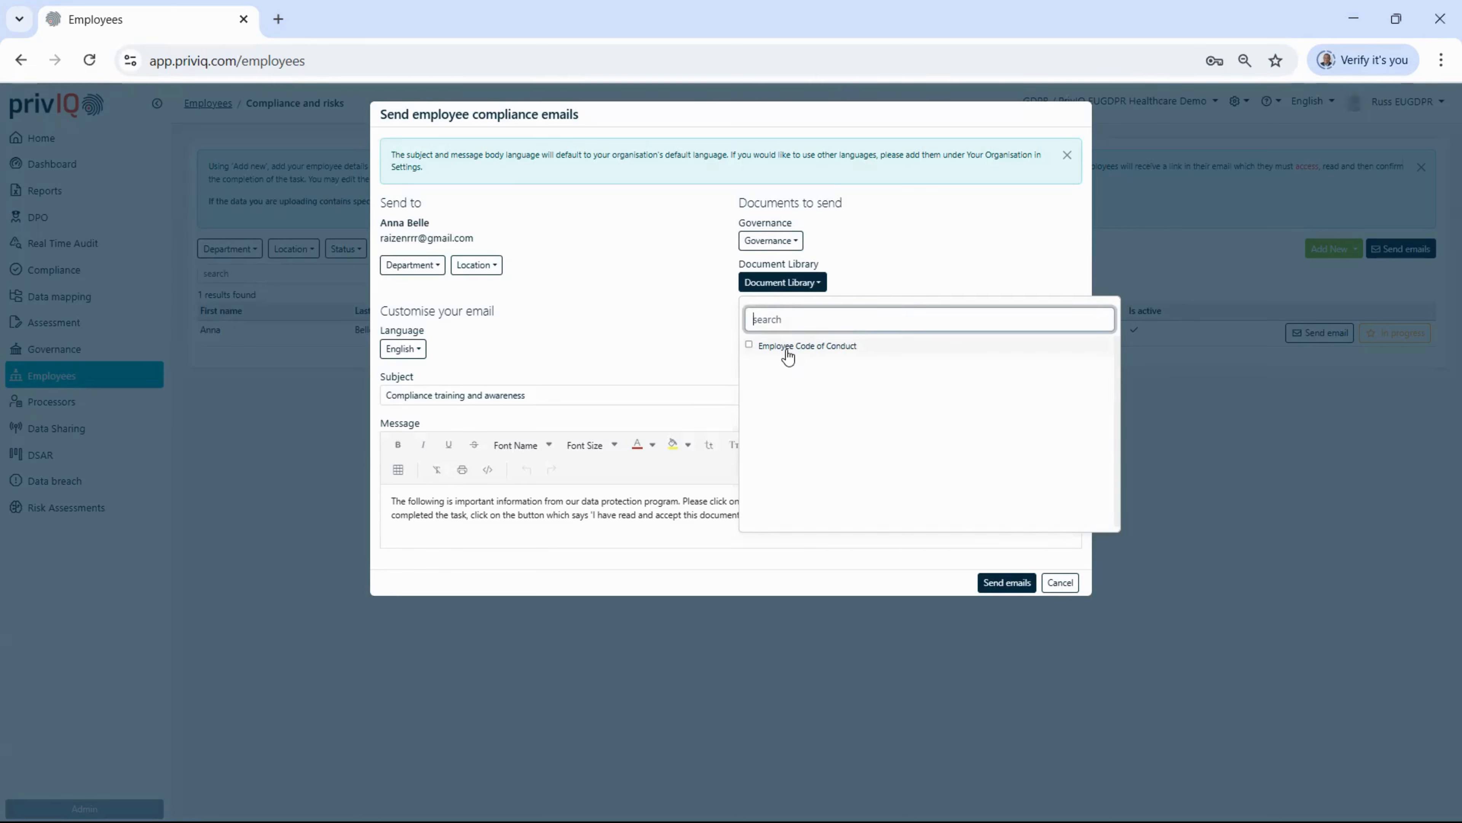
pyautogui.click(651, 275)
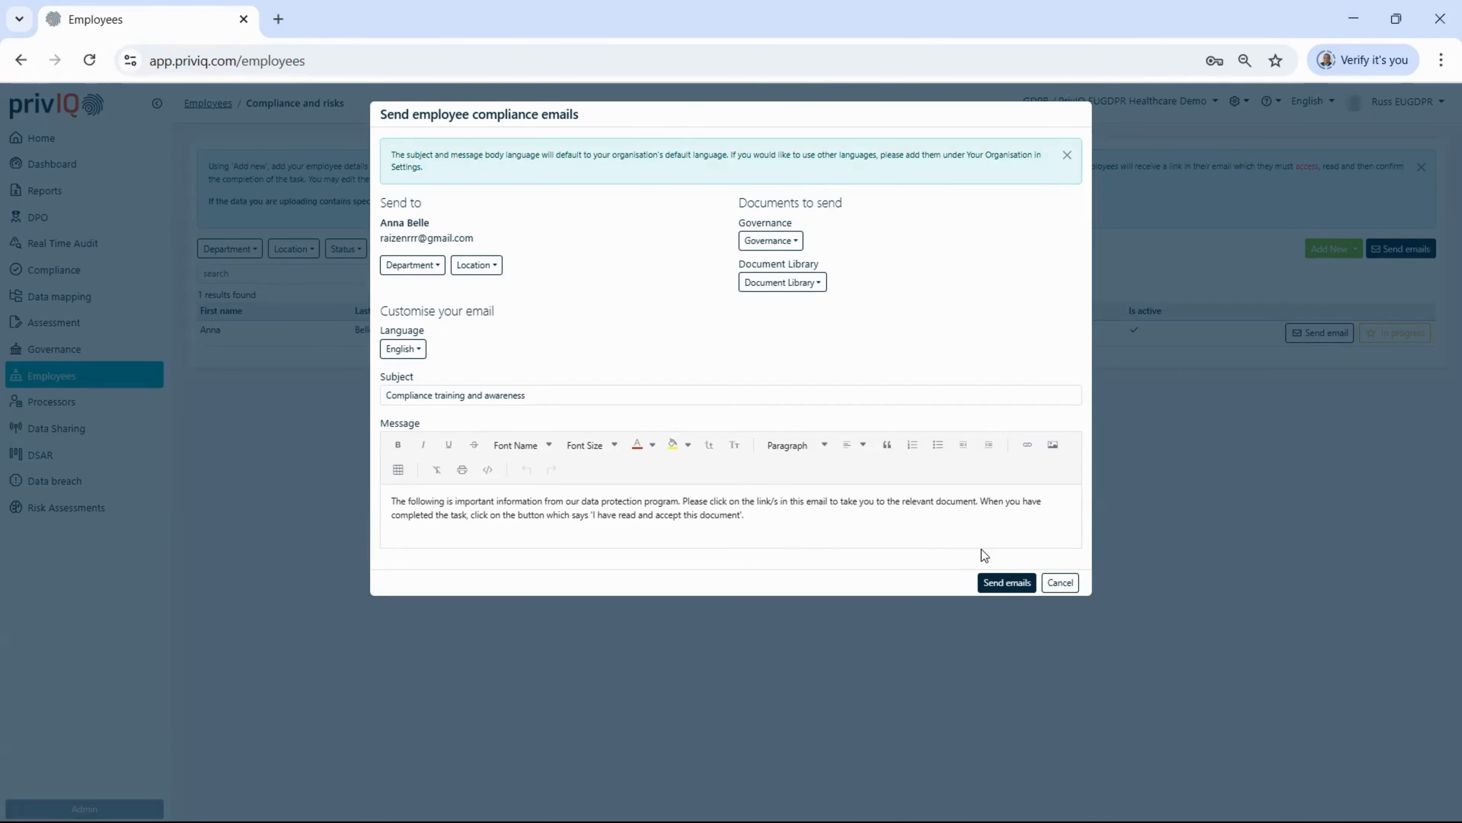
pyautogui.click(1061, 580)
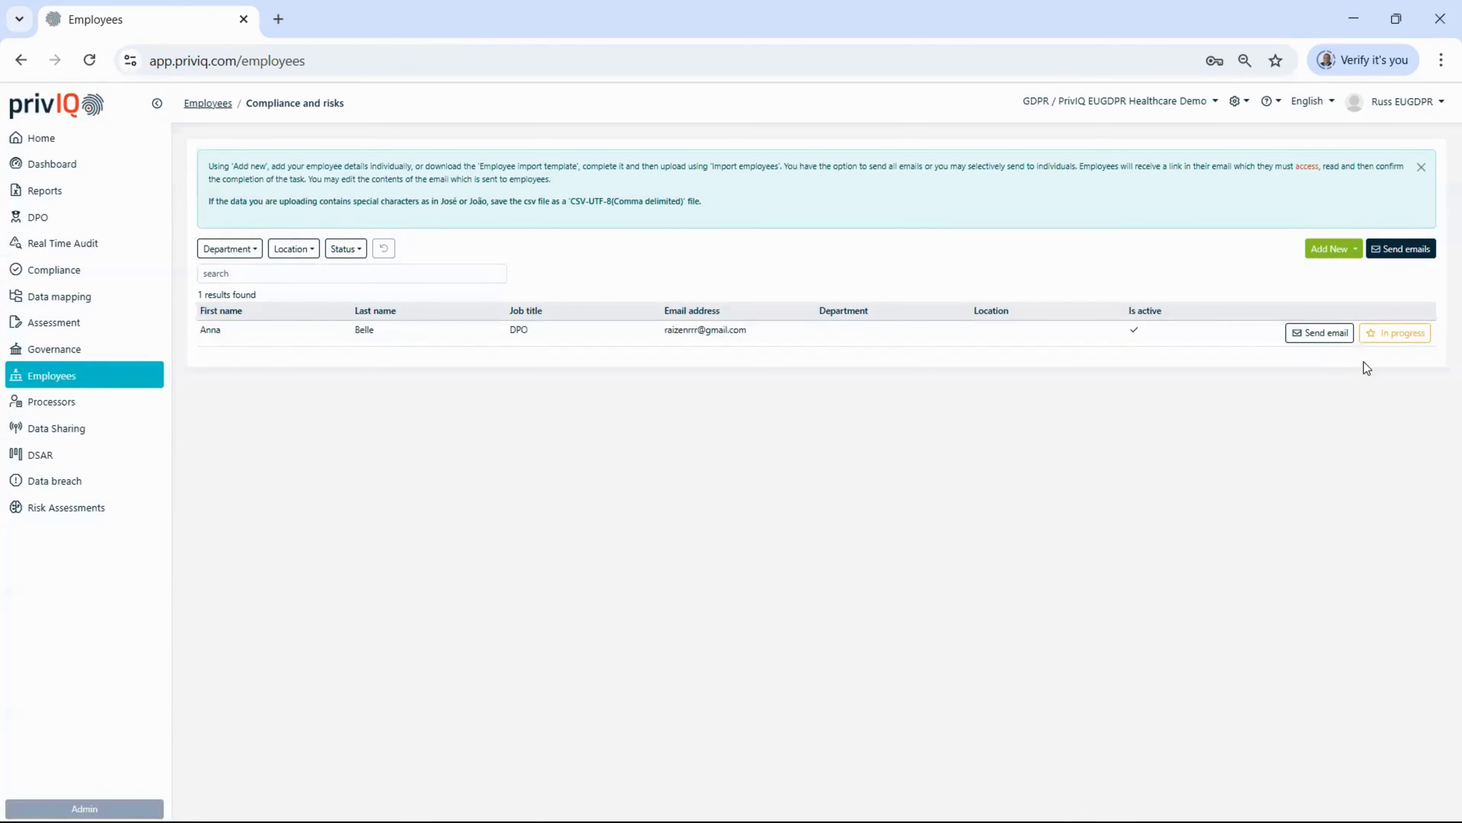
# - Review the DPO employee's overall status for the governance documents, including sent and accepted dates, and return to the Home overview
pyautogui.click(1400, 334)
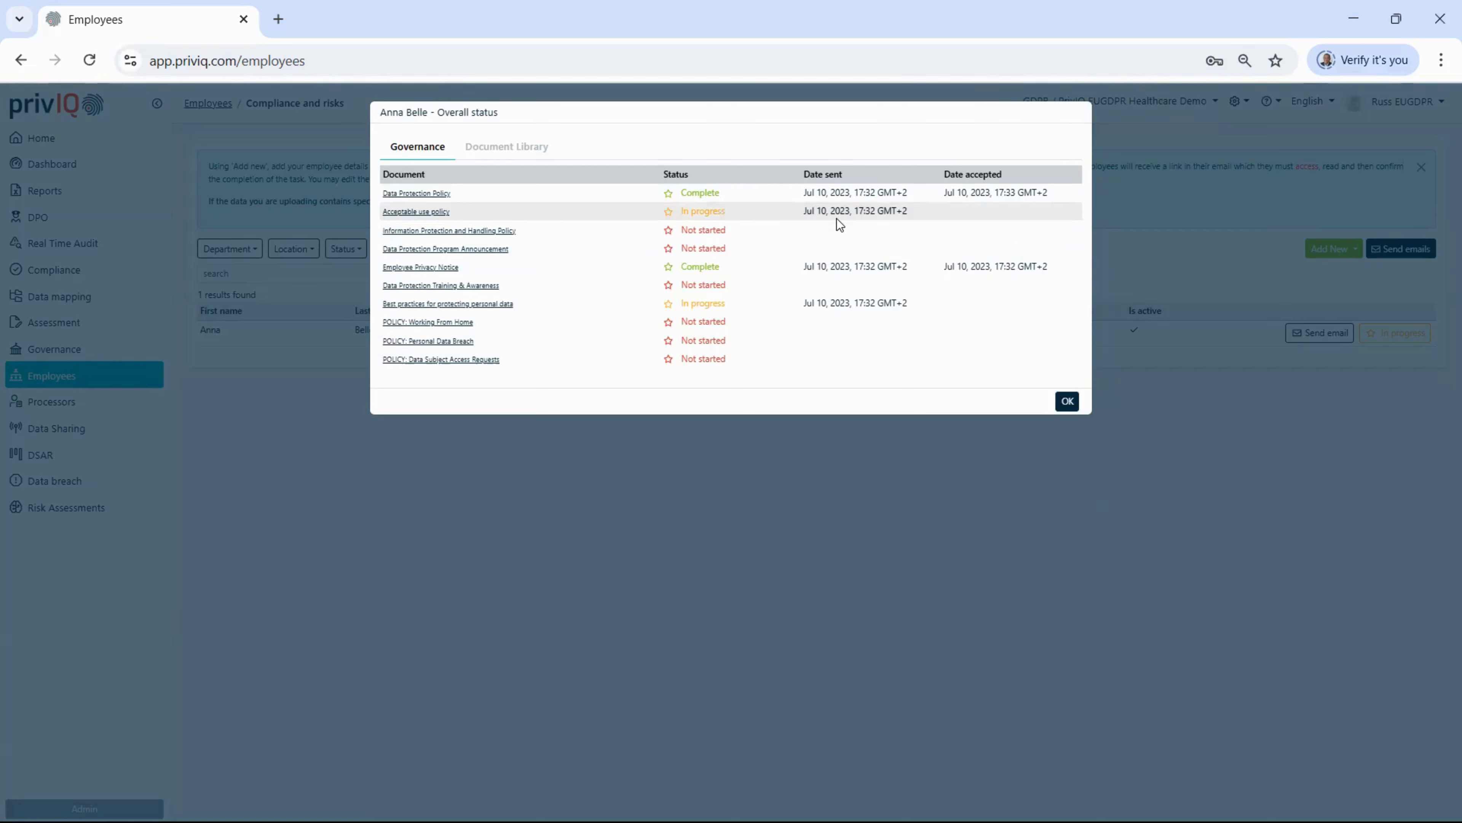
pyautogui.moveTo(525, 236)
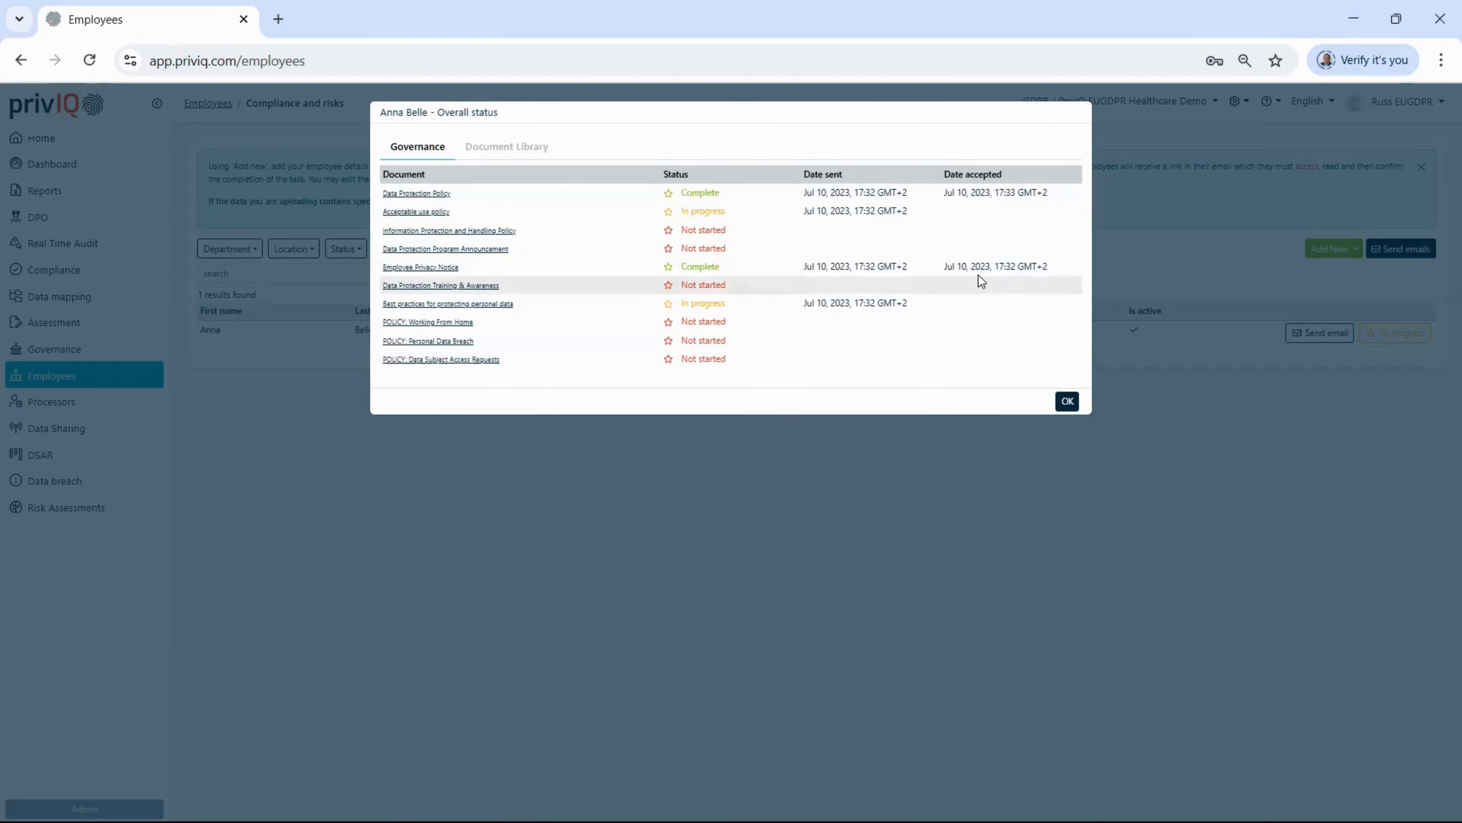
pyautogui.click(1067, 402)
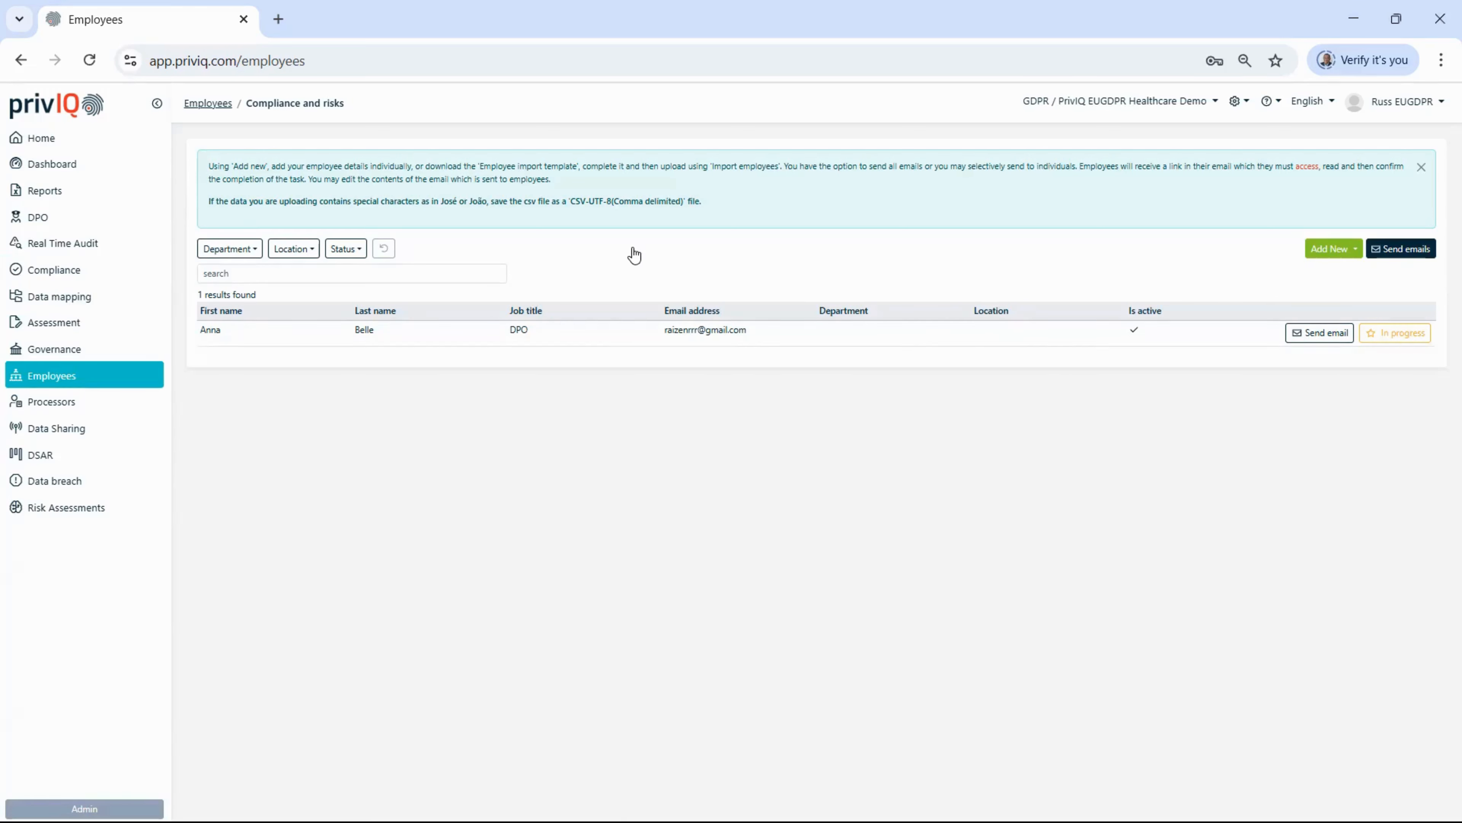
pyautogui.click(50, 140)
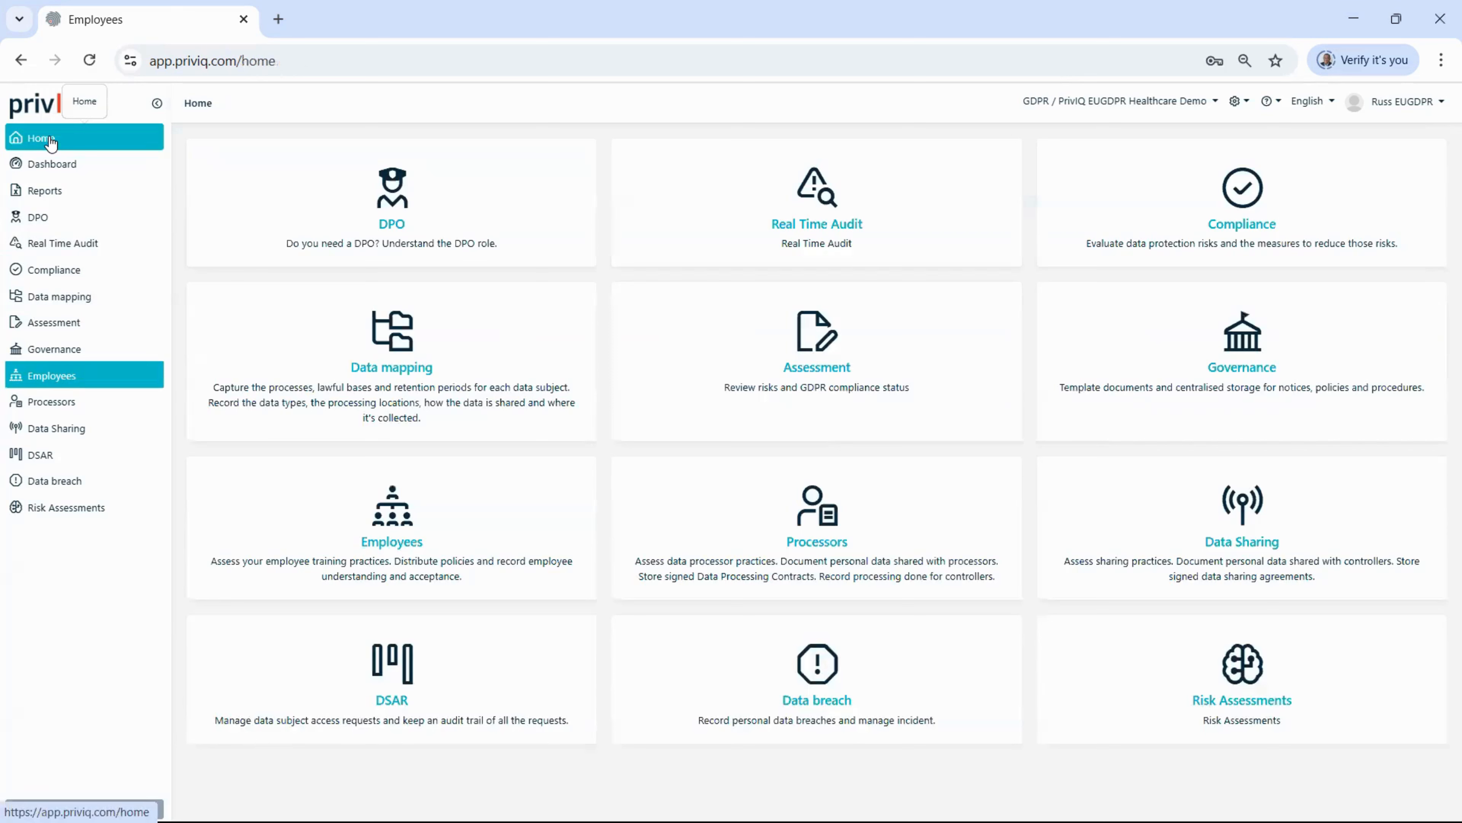